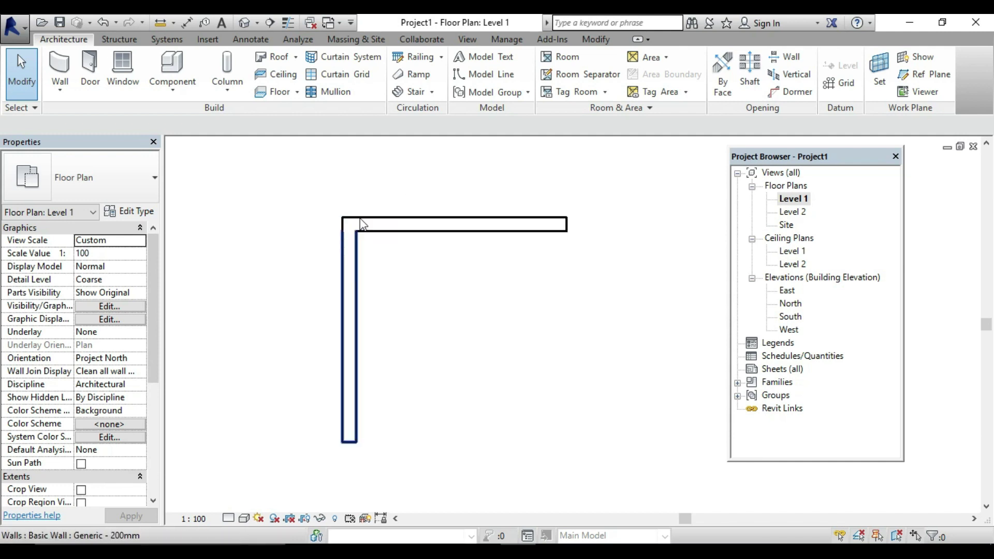
# - Select the top and left walls to check their lengths, then clear the selection
pyautogui.click(402, 223)
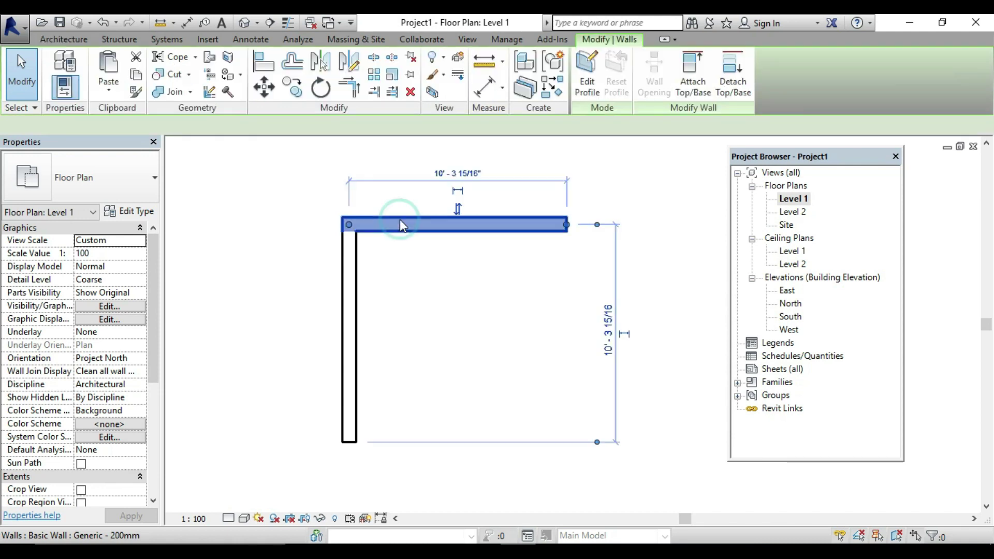
pyautogui.click(263, 251)
pyautogui.click(346, 284)
pyautogui.click(278, 287)
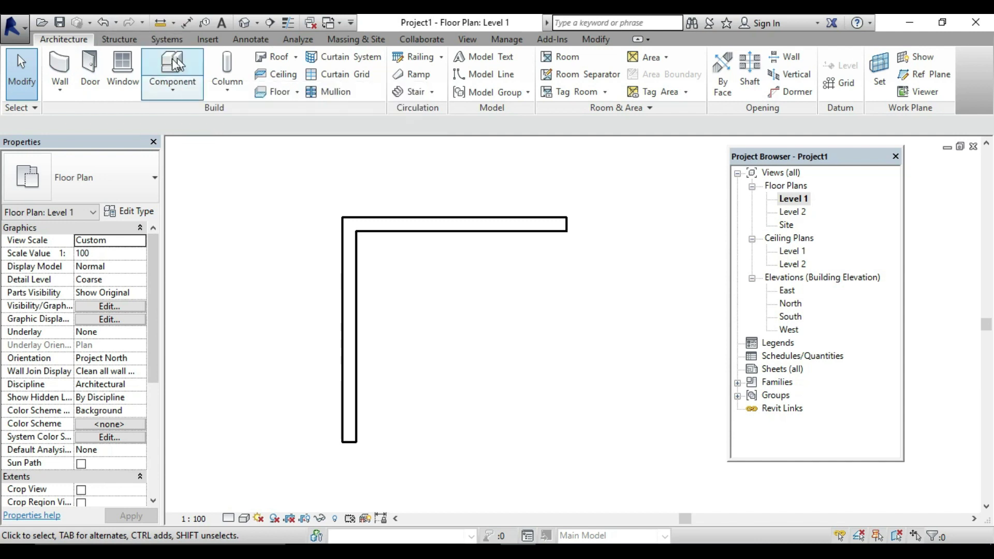
# - Start a component and browse the family library to Libraries › India › Casework › Base Cabinets
pyautogui.click(171, 76)
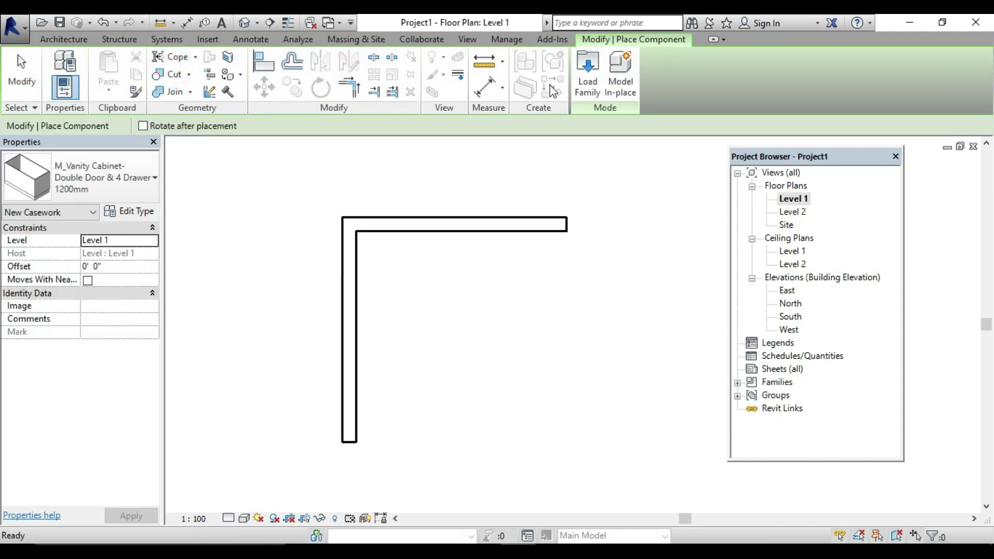
pyautogui.click(585, 79)
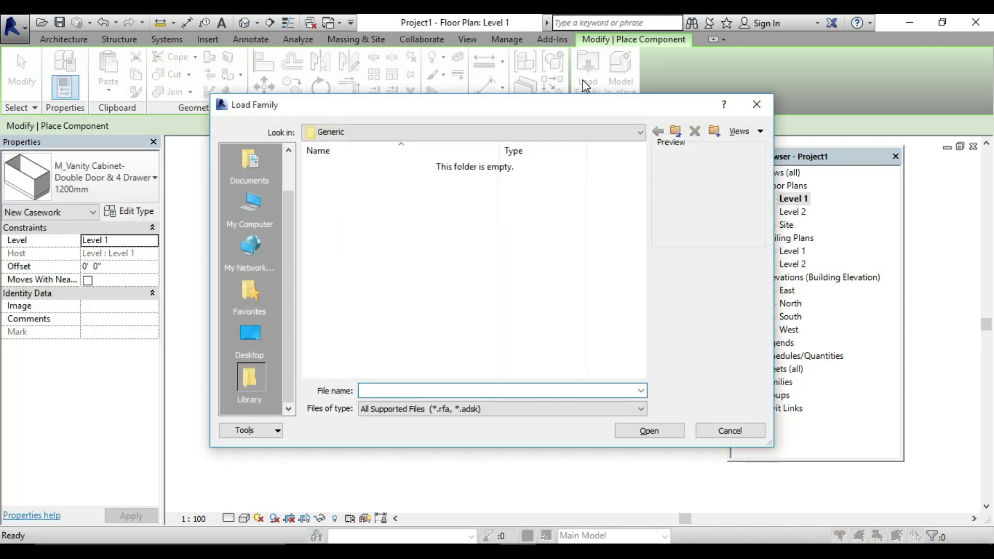
pyautogui.click(449, 132)
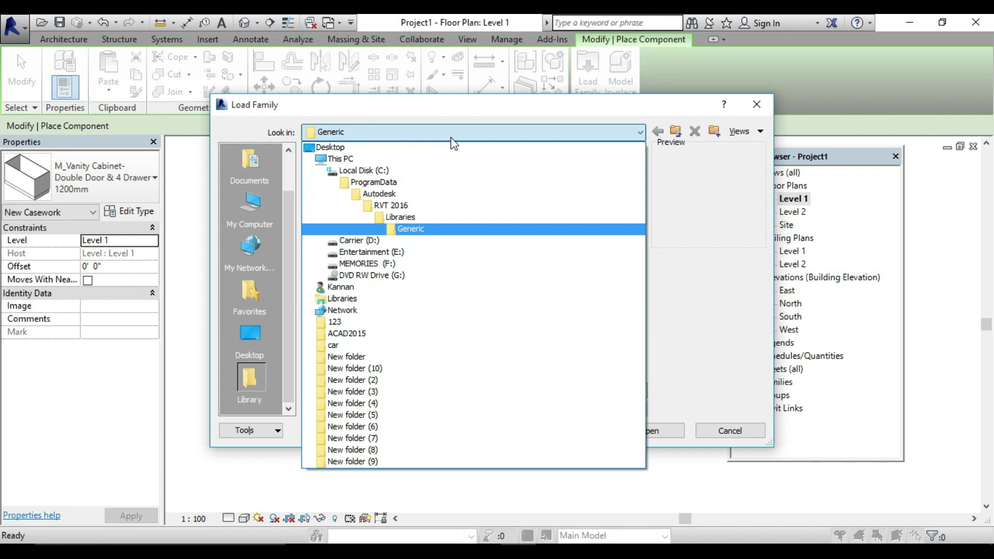
pyautogui.click(401, 217)
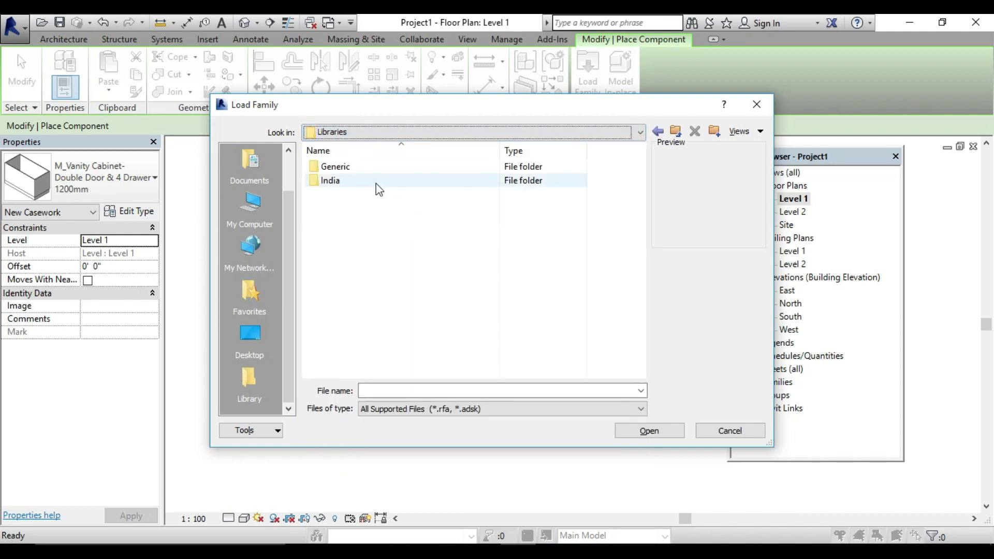
pyautogui.doubleClick(376, 182)
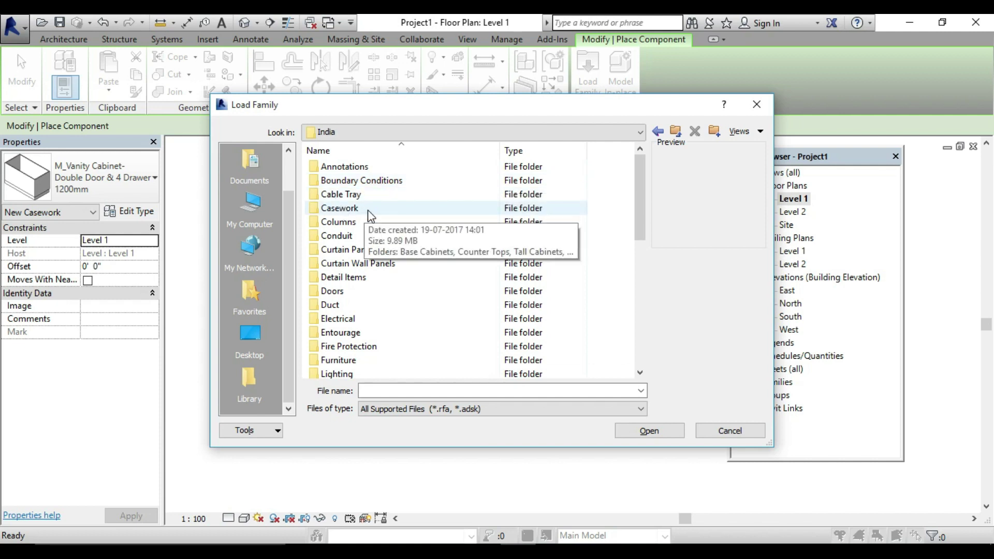
pyautogui.doubleClick(368, 210)
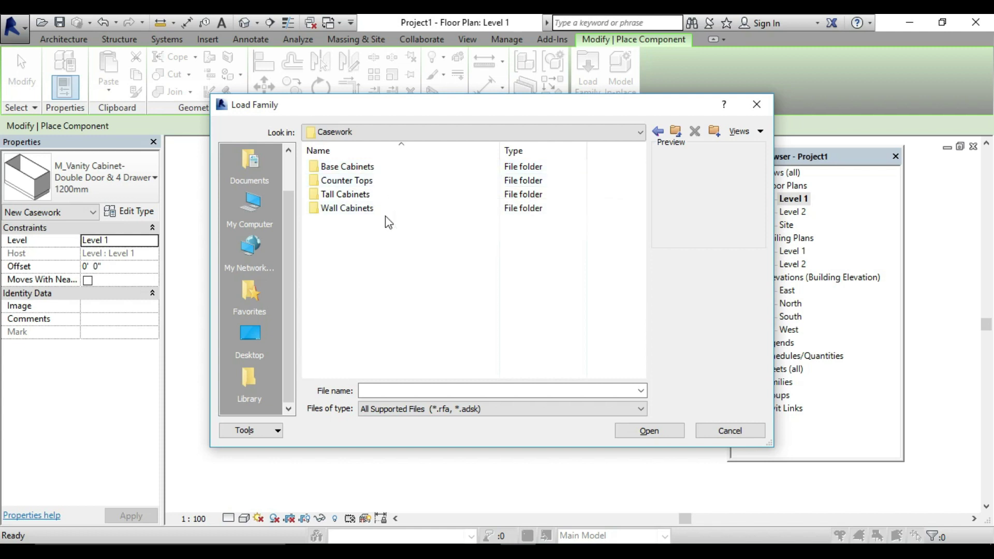
pyautogui.doubleClick(391, 168)
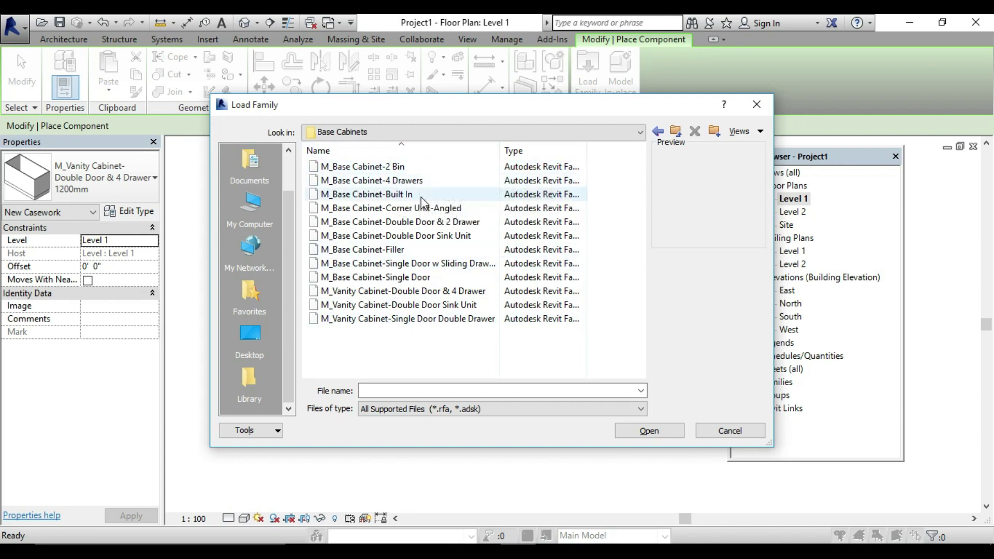
# - Preview the base and vanity cabinet families, then load M_Vanity Cabinet-Double Door & 4 Drawer
pyautogui.click(422, 181)
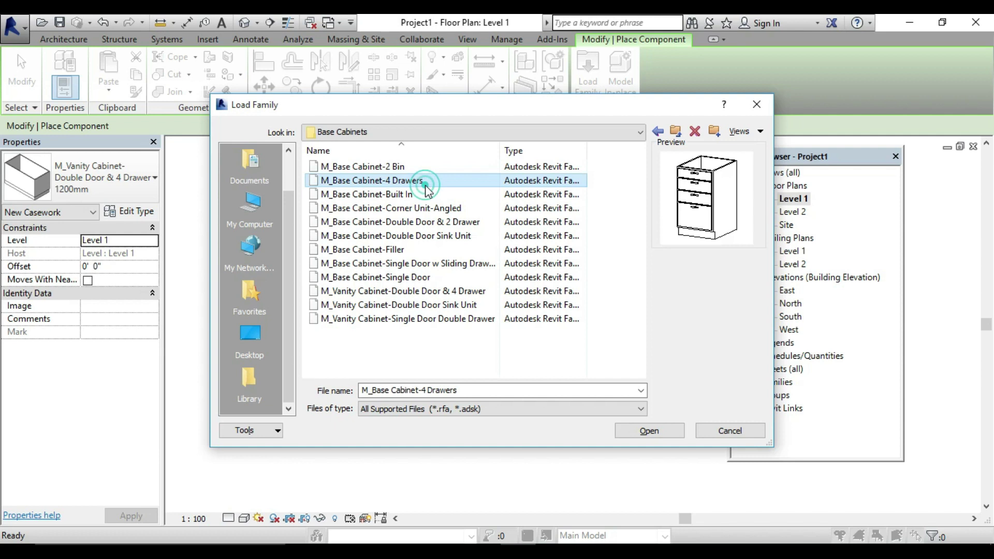
pyautogui.click(445, 222)
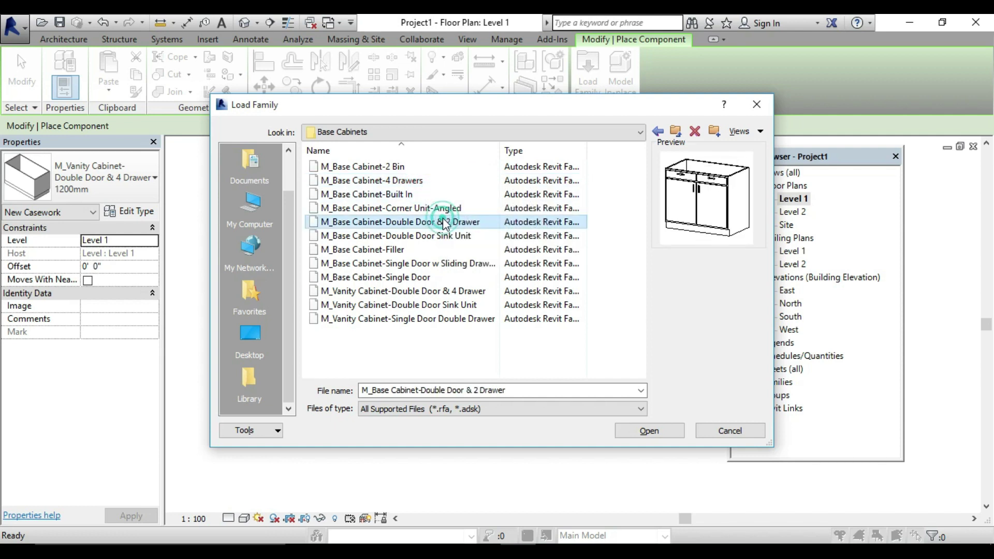
pyautogui.click(467, 292)
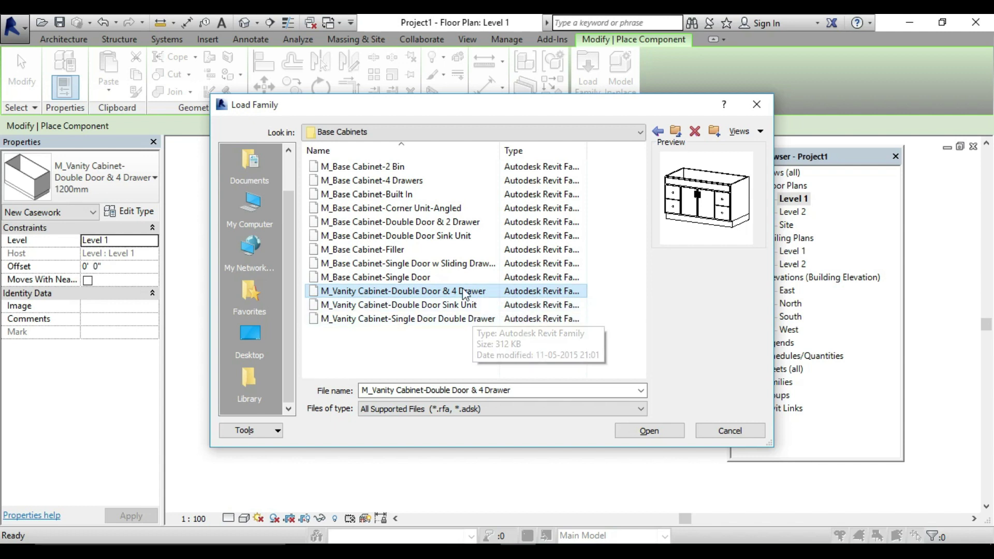
pyautogui.click(464, 249)
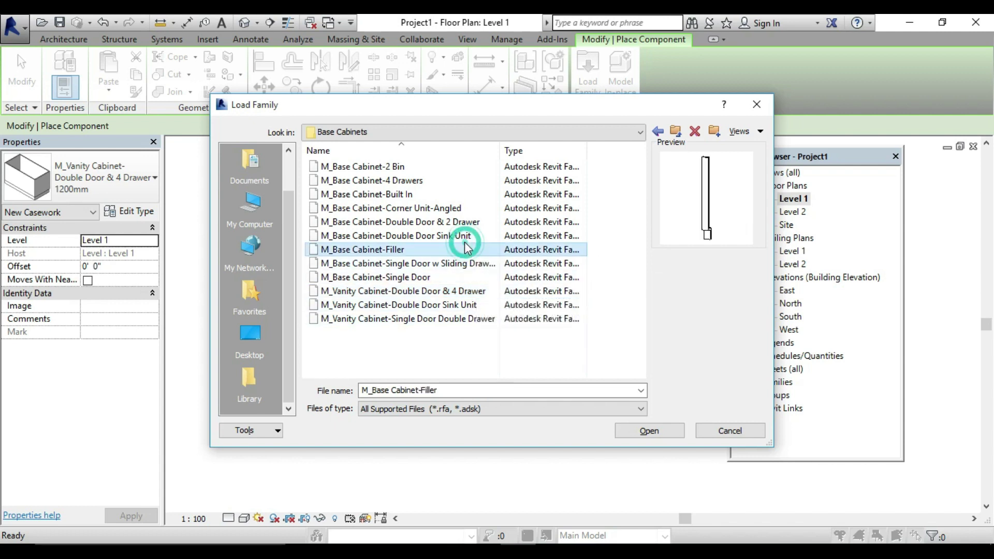
pyautogui.click(465, 235)
pyautogui.click(467, 318)
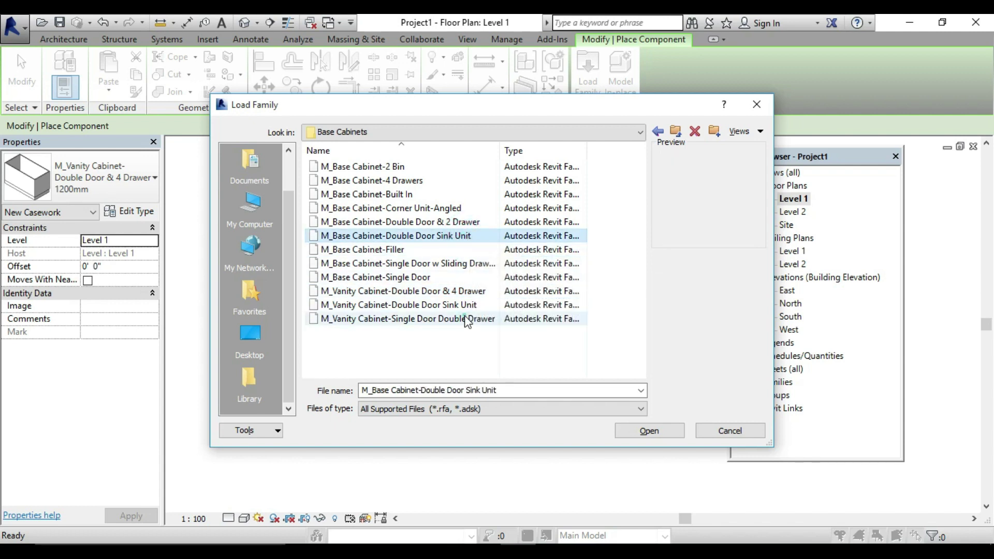
pyautogui.click(464, 308)
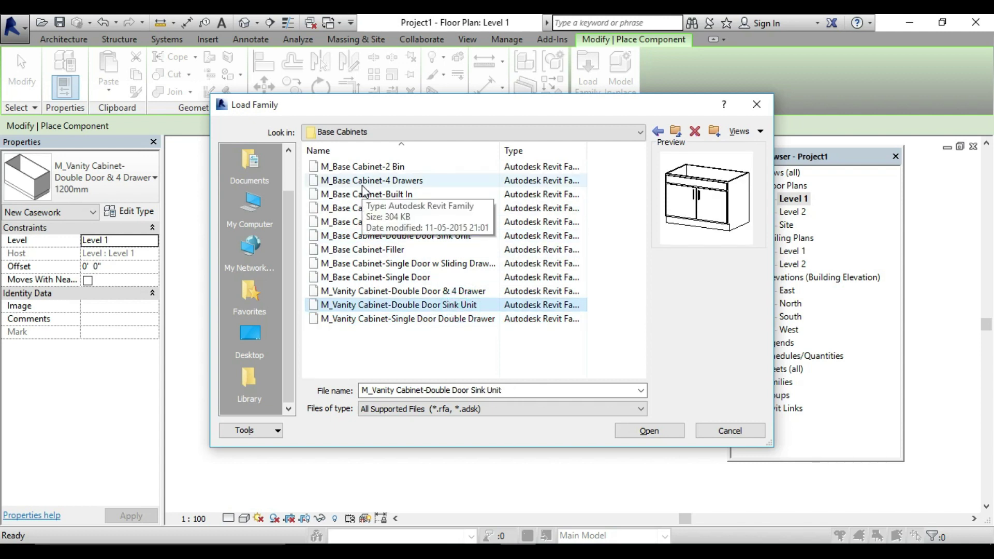
pyautogui.click(421, 291)
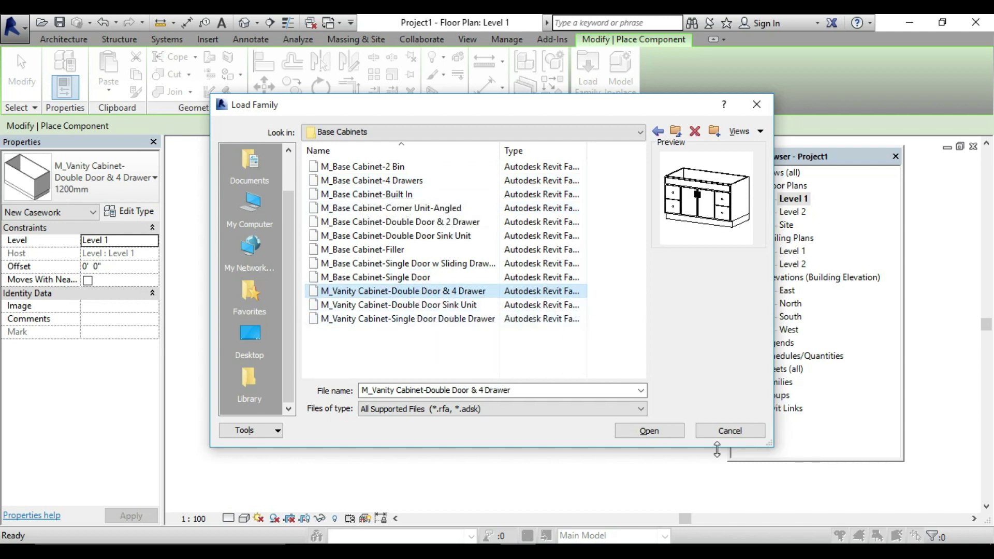
pyautogui.click(656, 430)
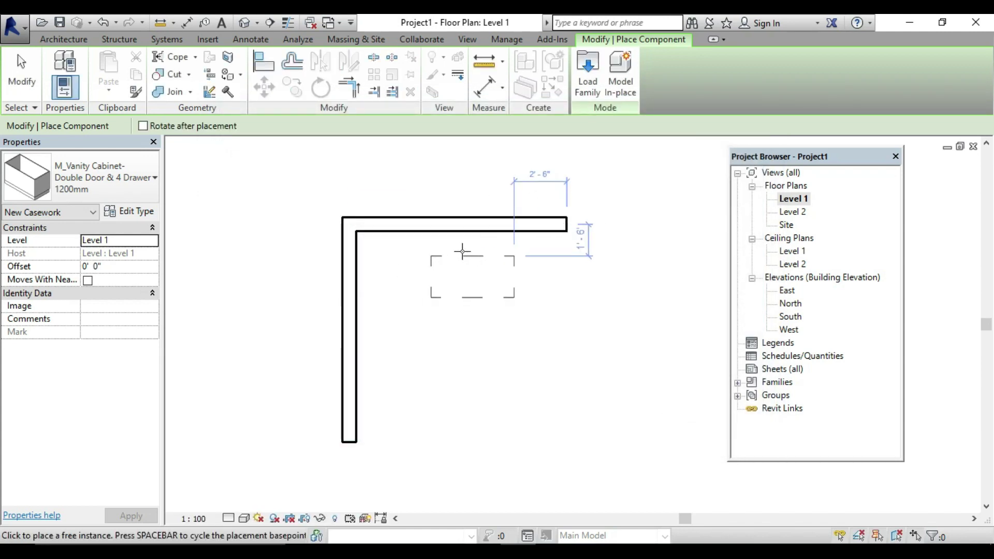
# - Rotate the 1200mm vanity cabinet a quarter turn, place it along the left wall, and select it
pyautogui.scroll(2, 461, 252)
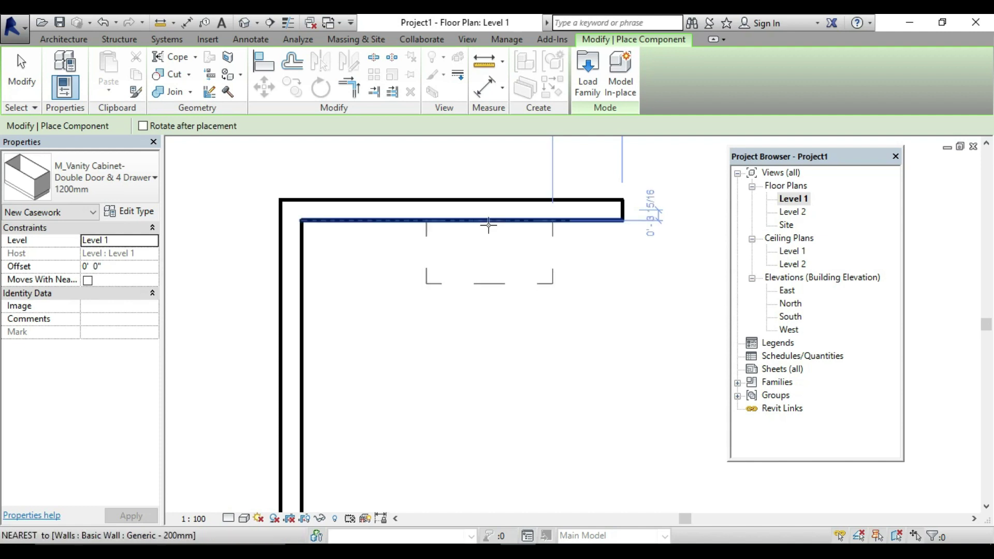
pyautogui.press('space')
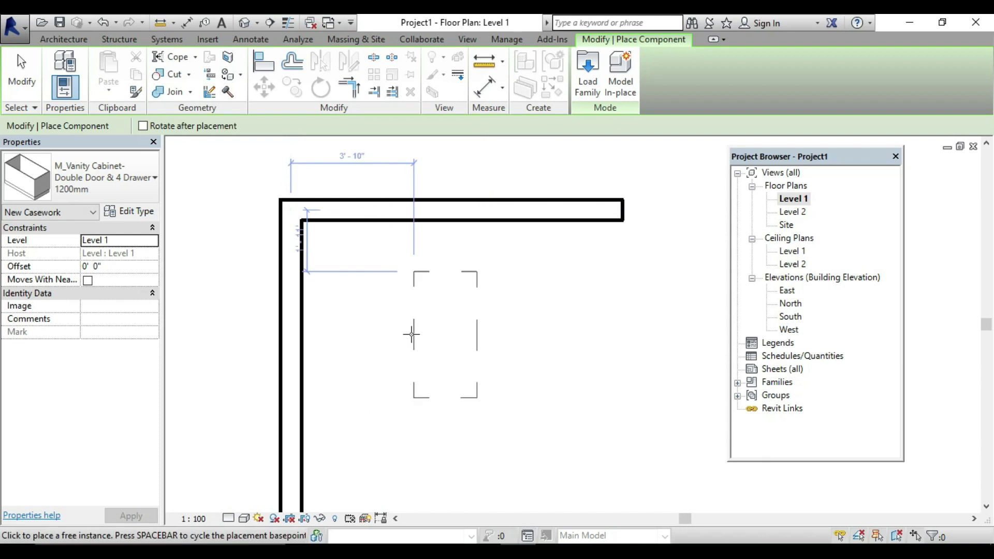
pyautogui.scroll(-1, 412, 334)
pyautogui.moveTo(412, 334); pyautogui.dragTo(409, 300, button='middle')
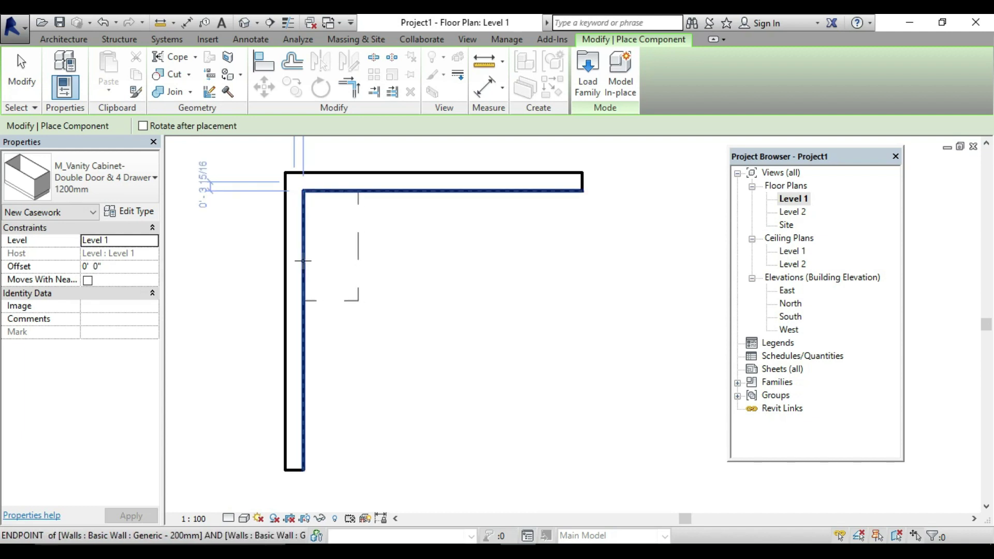
pyautogui.click(307, 346)
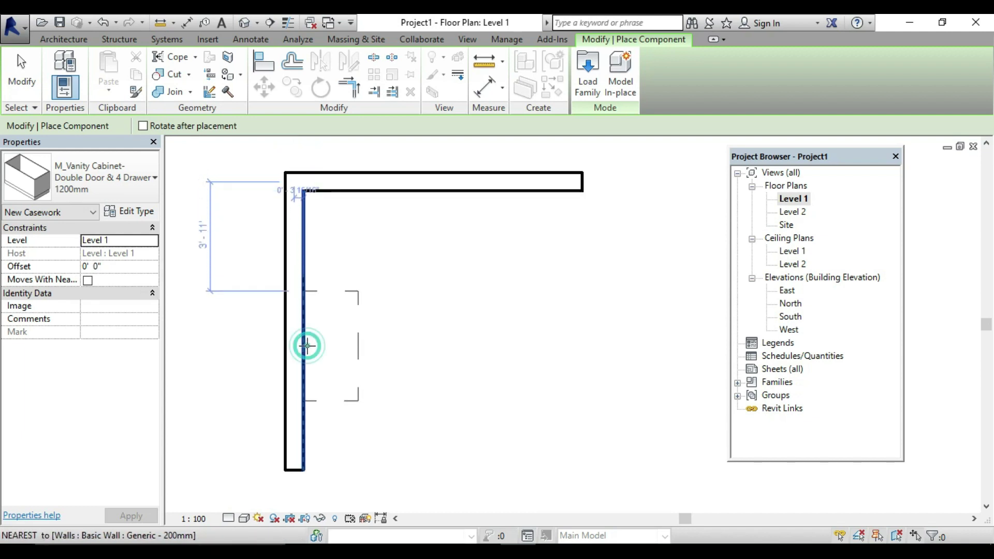
pyautogui.press('Escape')
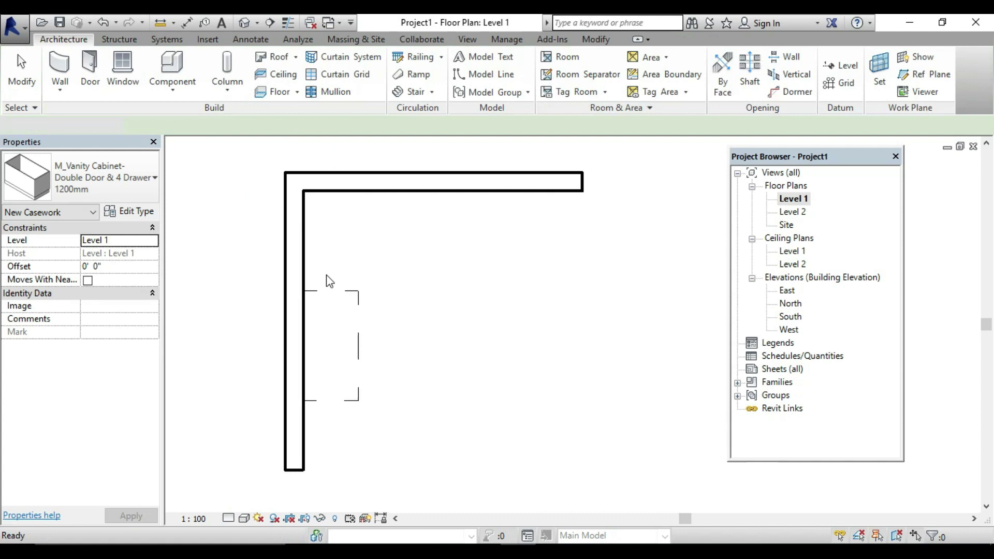
pyautogui.click(360, 319)
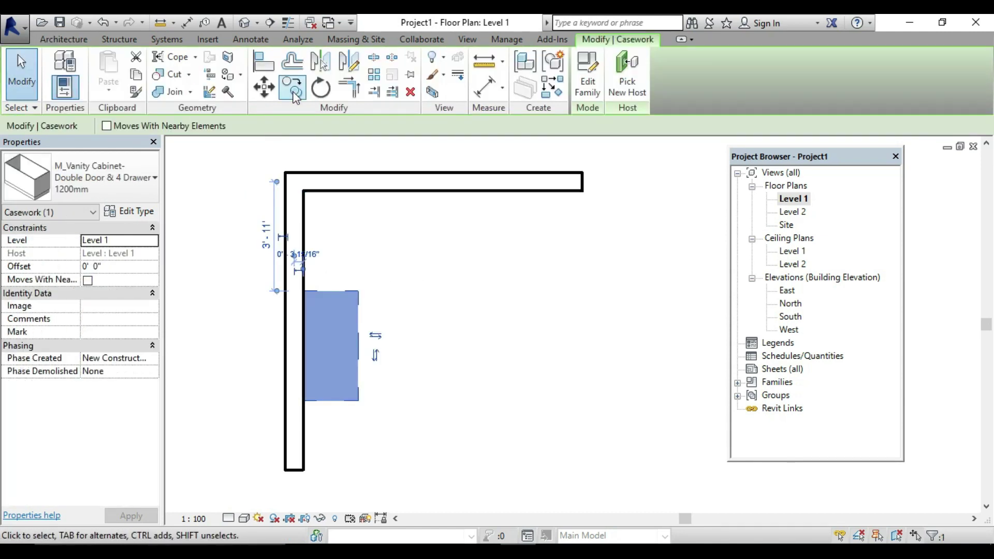
# - Abandon a copy attempt and move the vanity cabinet up toward the wall corner
pyautogui.press('c')
pyautogui.press('o')
pyautogui.click(331, 293)
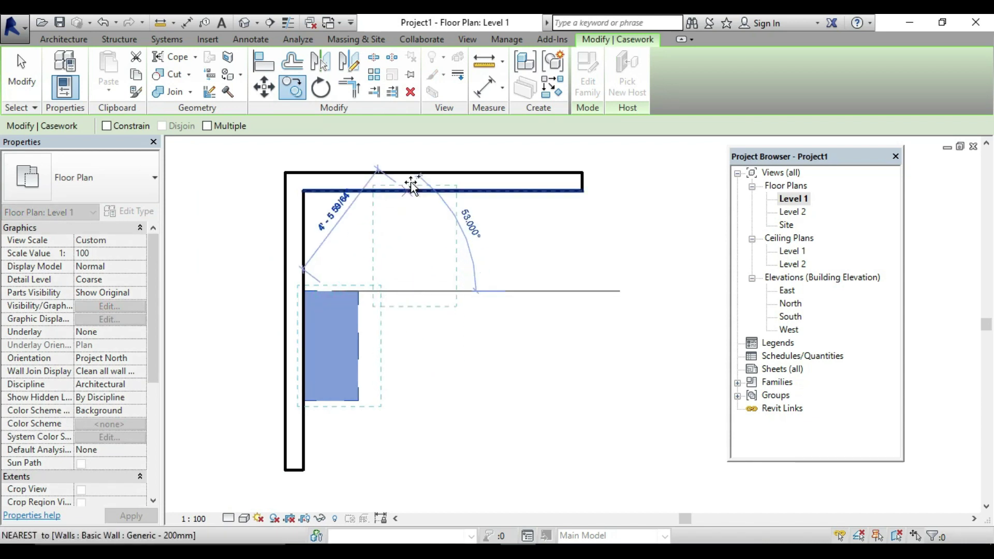
pyautogui.press('Escape')
pyautogui.press('Escape')
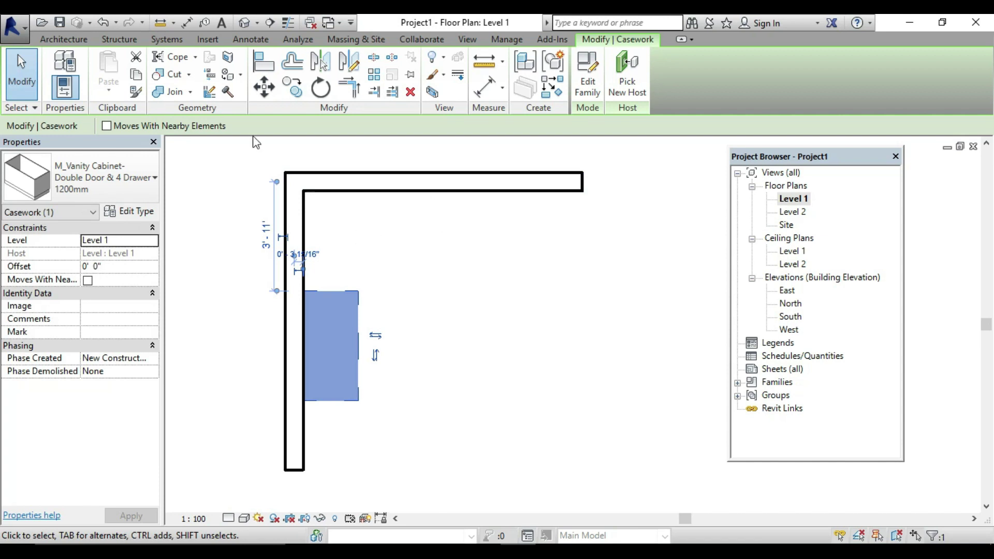
pyautogui.click(264, 87)
pyautogui.click(334, 294)
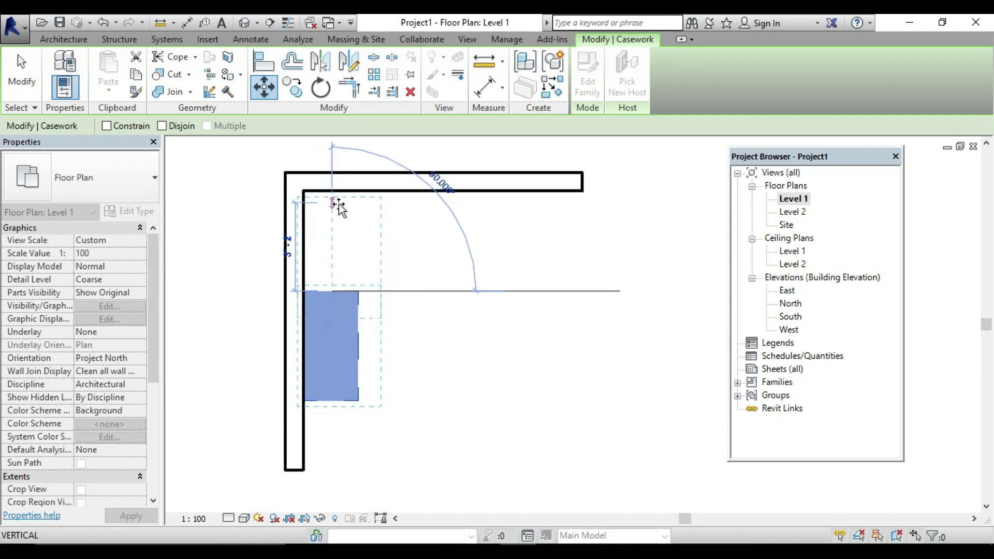
pyautogui.click(340, 201)
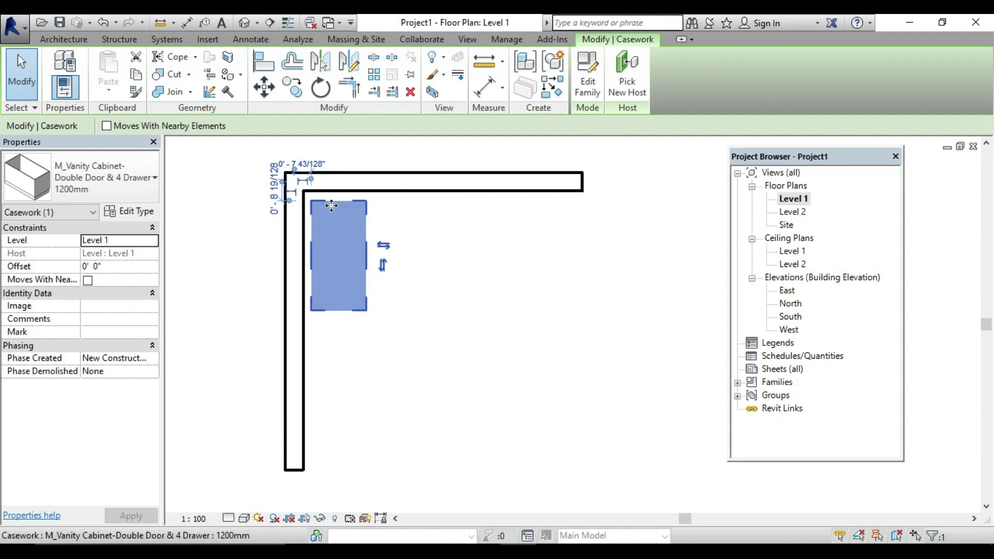
# - Snap the vanity cabinet's corner into the inside corner of the left and top walls
pyautogui.click(264, 87)
pyautogui.scroll(2, 301, 171)
pyautogui.scroll(1, 292, 204)
pyautogui.click(341, 242)
pyautogui.click(320, 214)
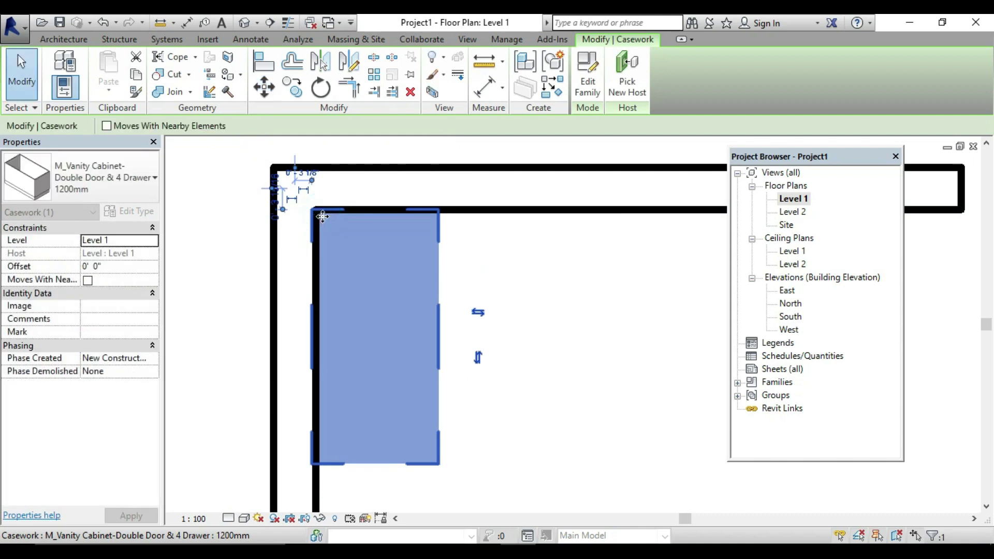
pyautogui.scroll(-2, 429, 262)
pyautogui.scroll(-1, 428, 204)
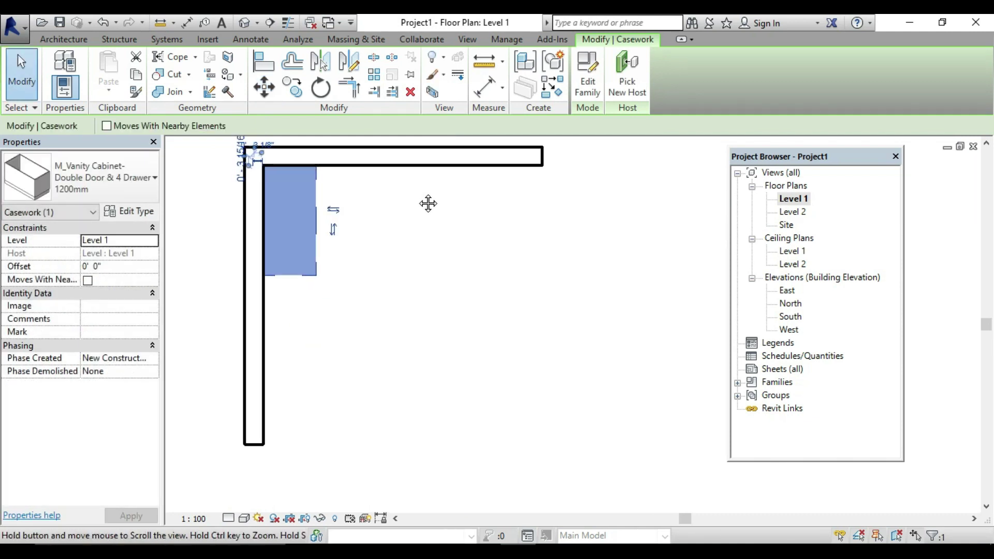
pyautogui.click(44, 41)
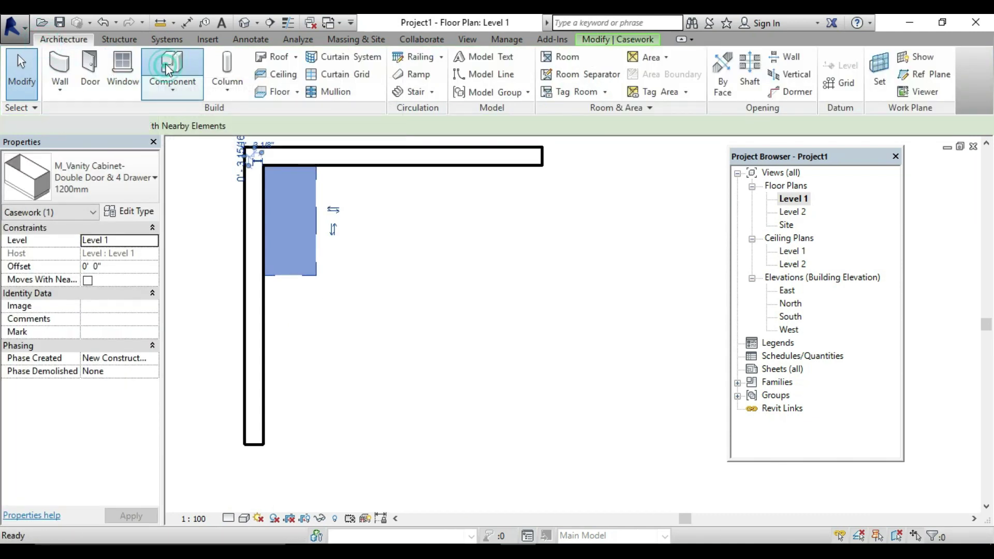
# - Start another component and browse to Libraries › India › Casework › Base Cabinets
pyautogui.click(173, 73)
pyautogui.click(586, 75)
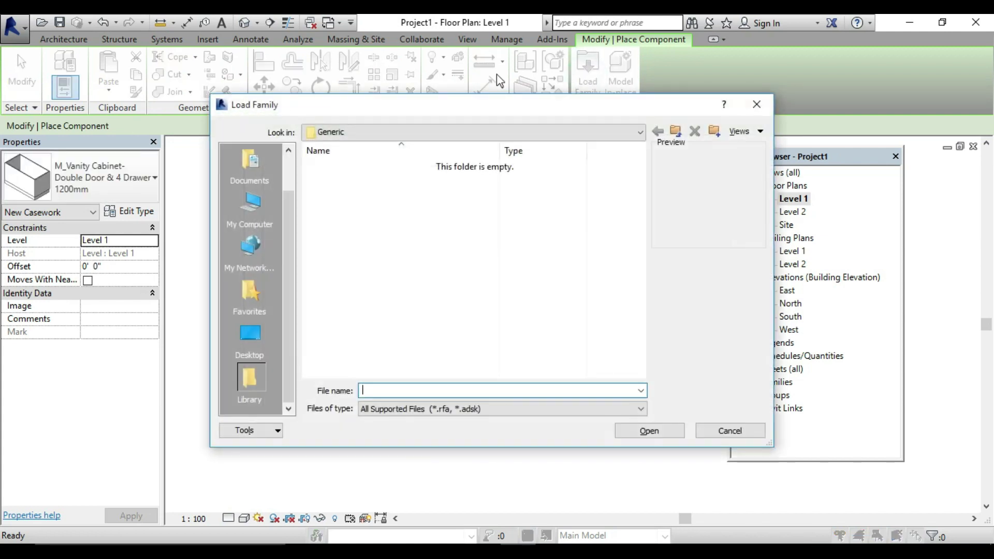
pyautogui.click(411, 134)
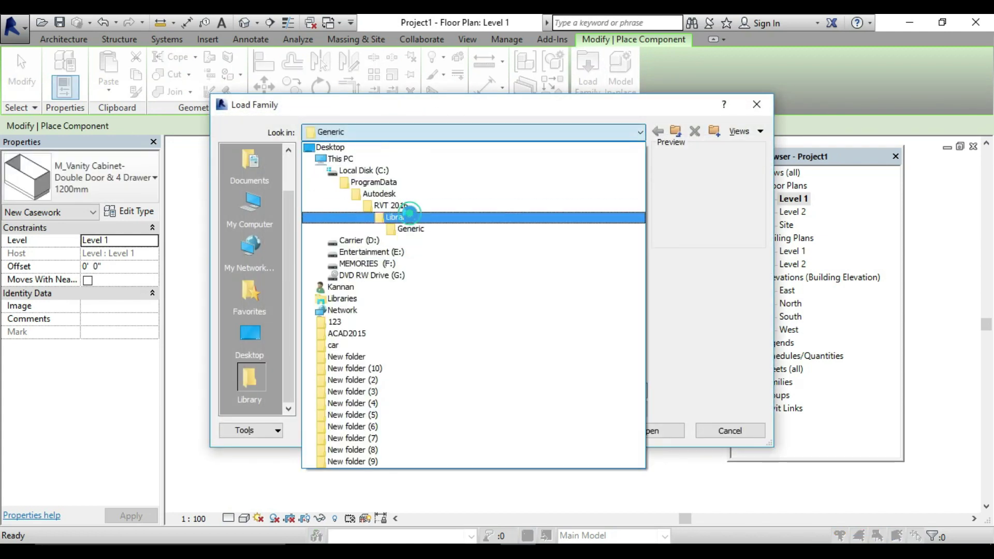
pyautogui.click(407, 213)
pyautogui.doubleClick(374, 179)
pyautogui.doubleClick(368, 207)
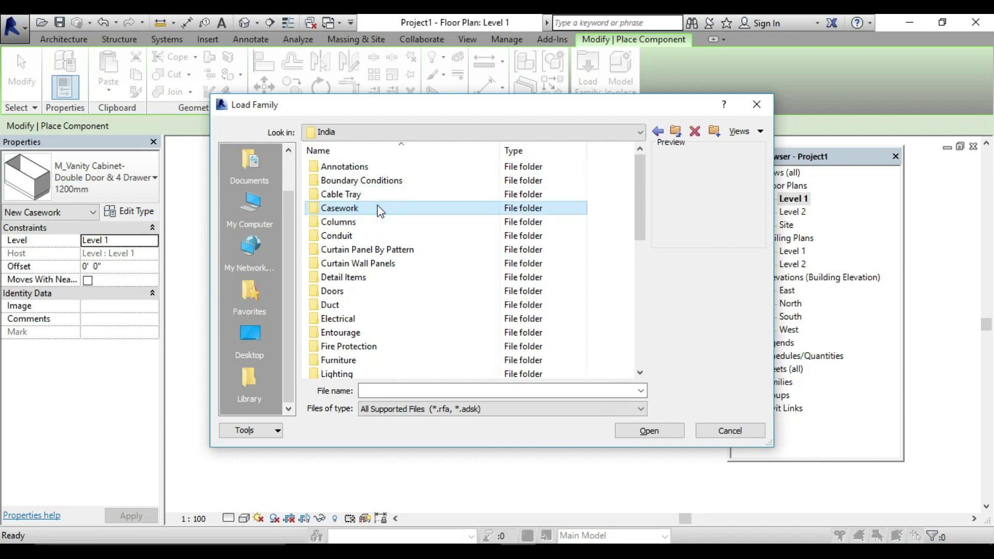
pyautogui.doubleClick(374, 209)
pyautogui.doubleClick(367, 166)
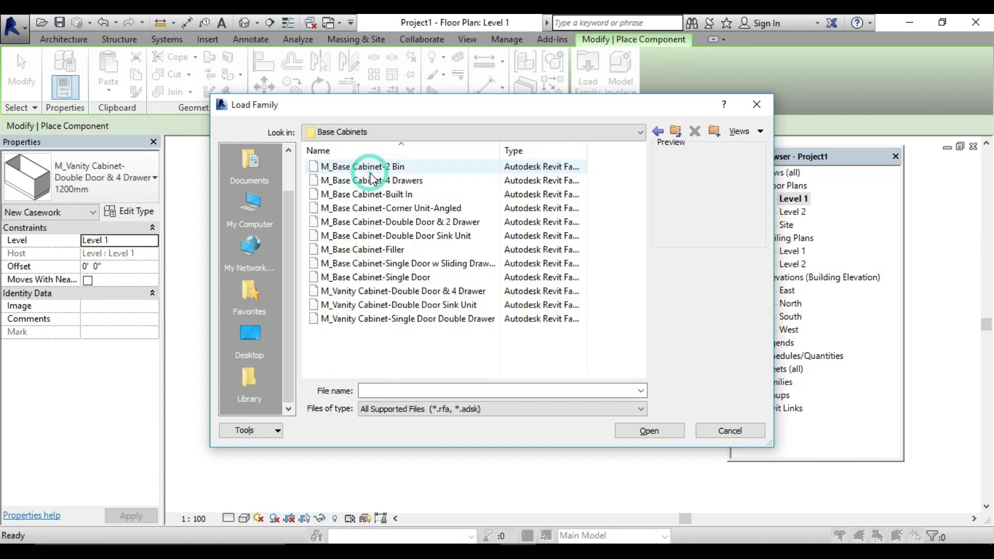
# - Load M_Base Cabinet-Double Door Sink Unit and place a rotated 1000mm unit below the vanity cabinet
pyautogui.click(434, 237)
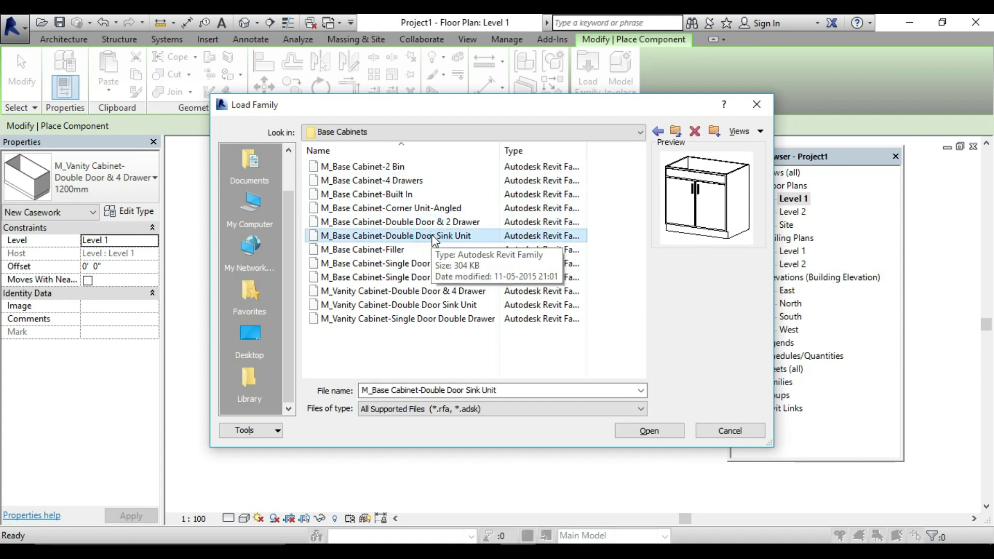
pyautogui.click(645, 434)
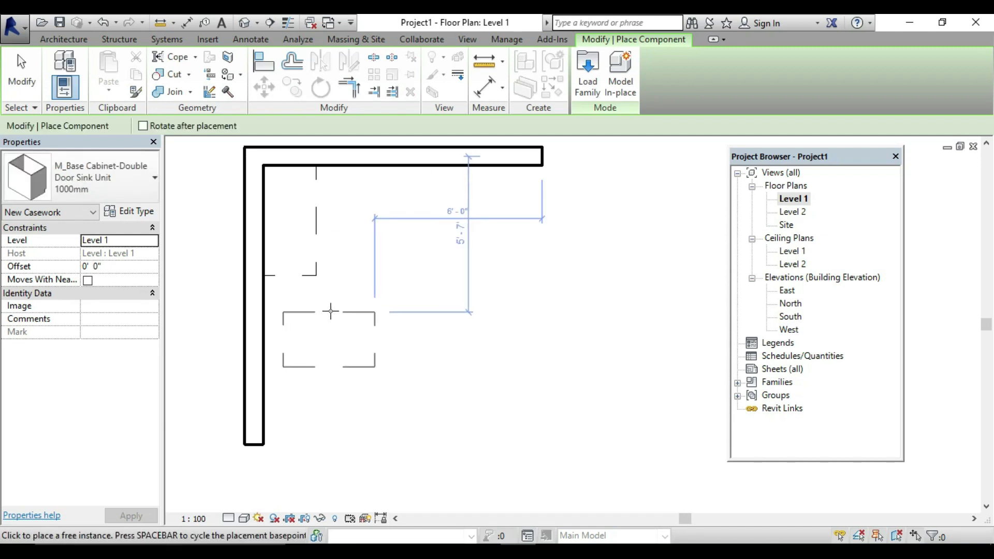
pyautogui.press('space')
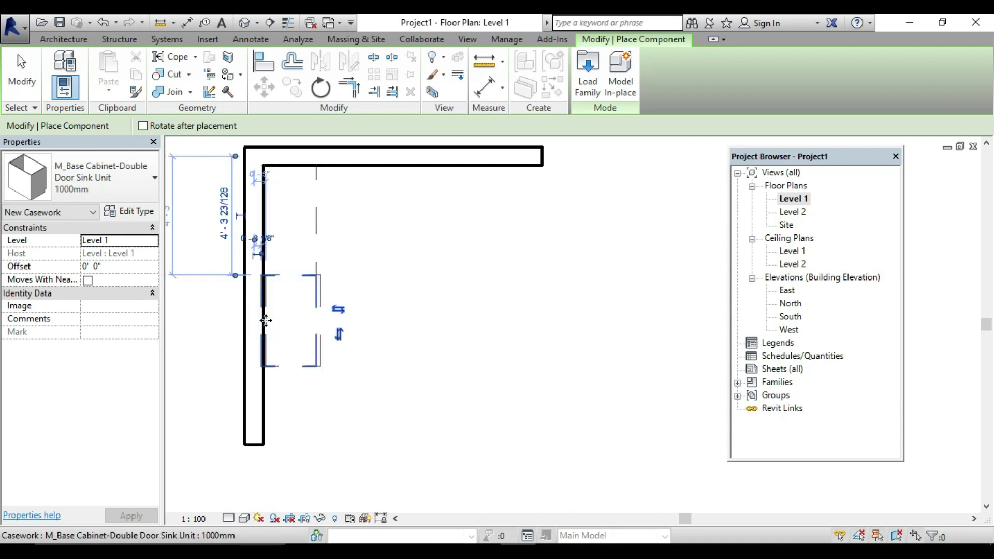
pyautogui.press('Escape')
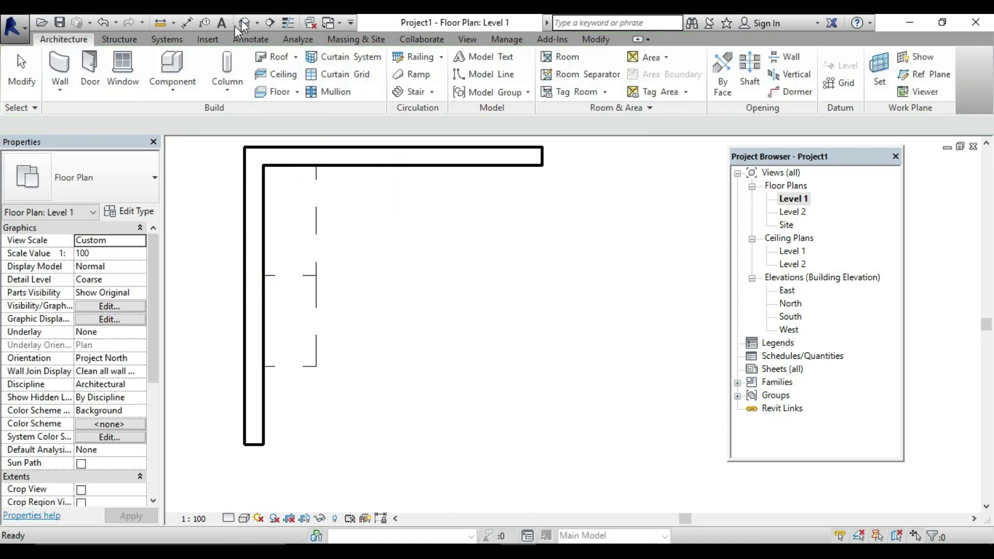
# - In the default 3D view, select the 1200mm vanity cabinet and open its Type Properties
pyautogui.click(248, 24)
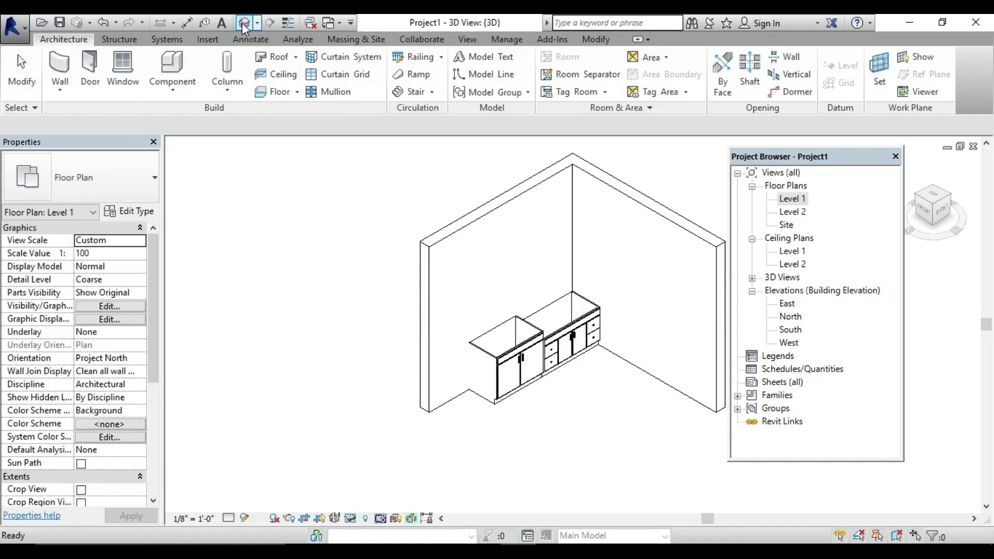
pyautogui.moveTo(433, 301); pyautogui.dragTo(383, 270, button='middle')
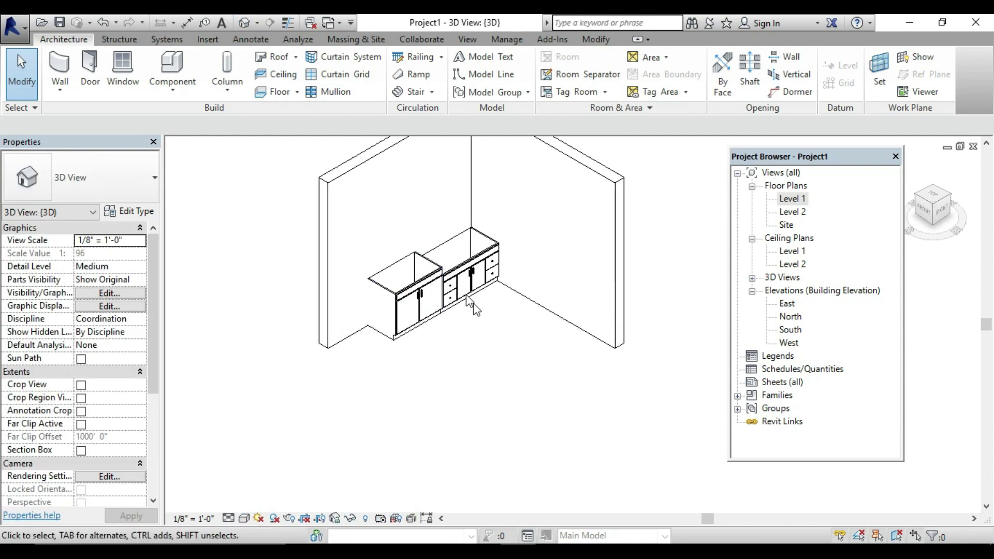
pyautogui.click(476, 268)
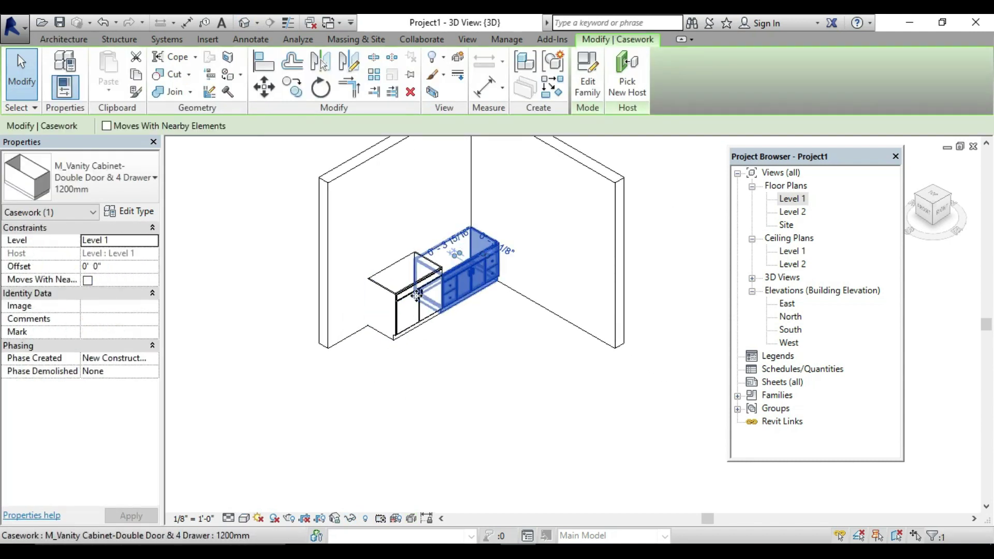
pyautogui.press('Escape')
pyautogui.click(453, 281)
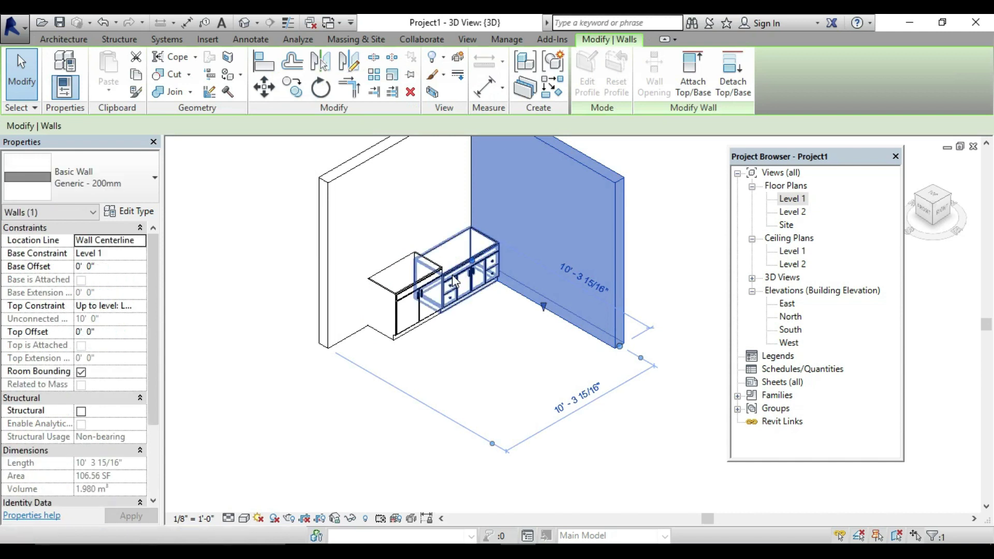
pyautogui.click(454, 281)
pyautogui.click(123, 212)
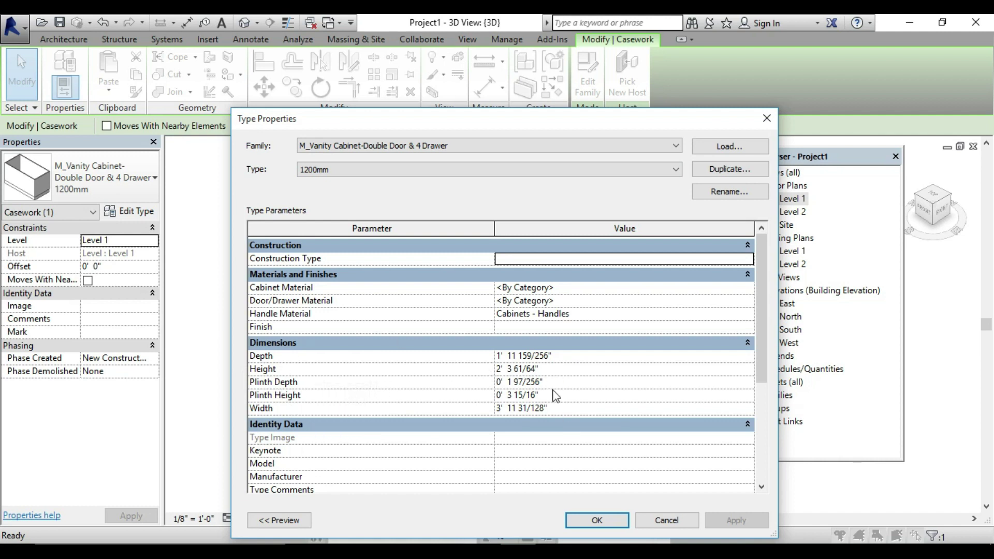
# - Set the type Height of both the vanity cabinet and the sink unit to 2' 6"
pyautogui.click(569, 367)
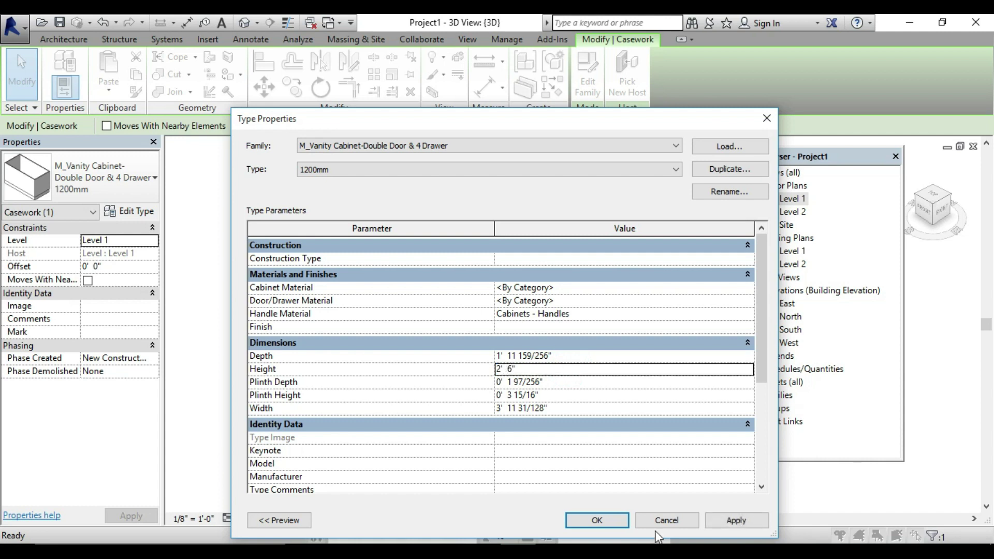
pyautogui.click(595, 519)
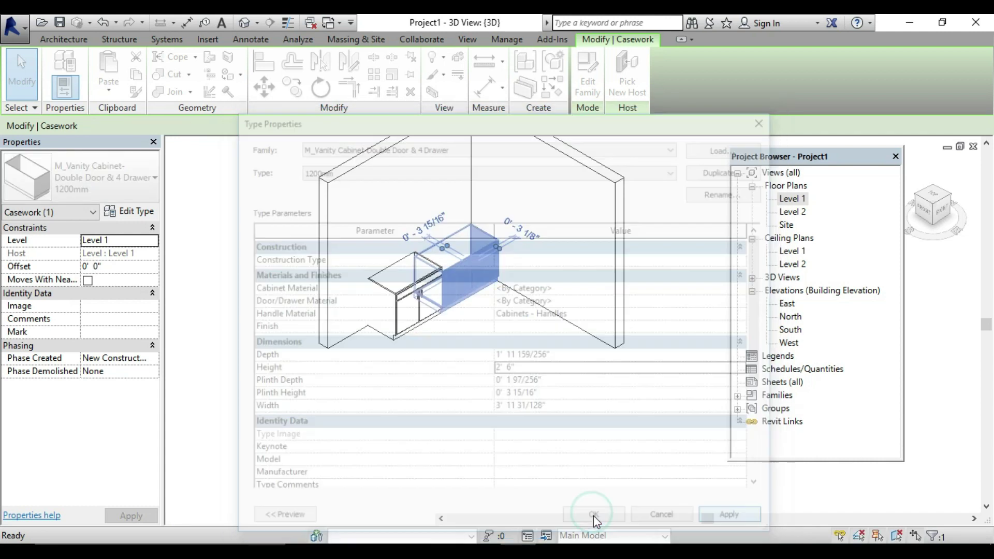
pyautogui.click(415, 283)
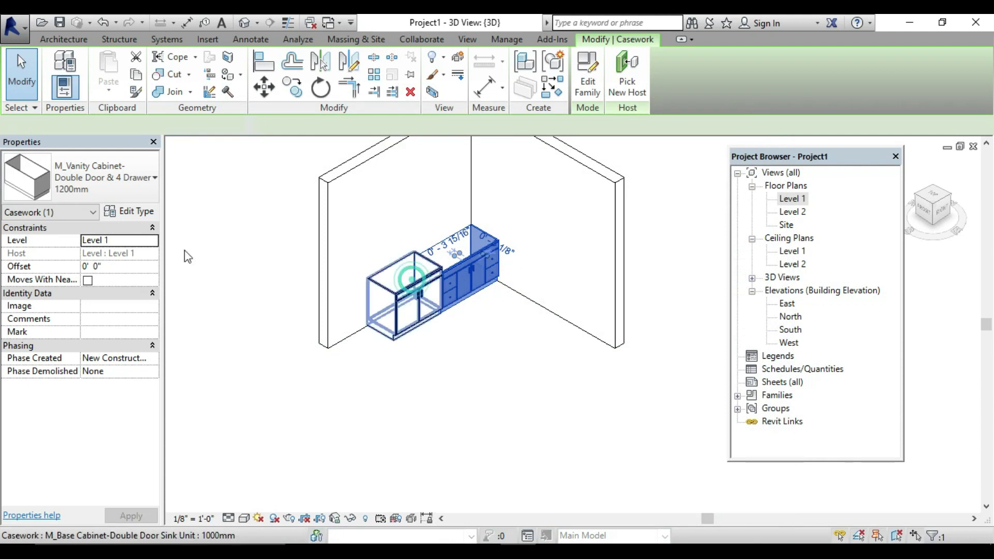
pyautogui.click(141, 209)
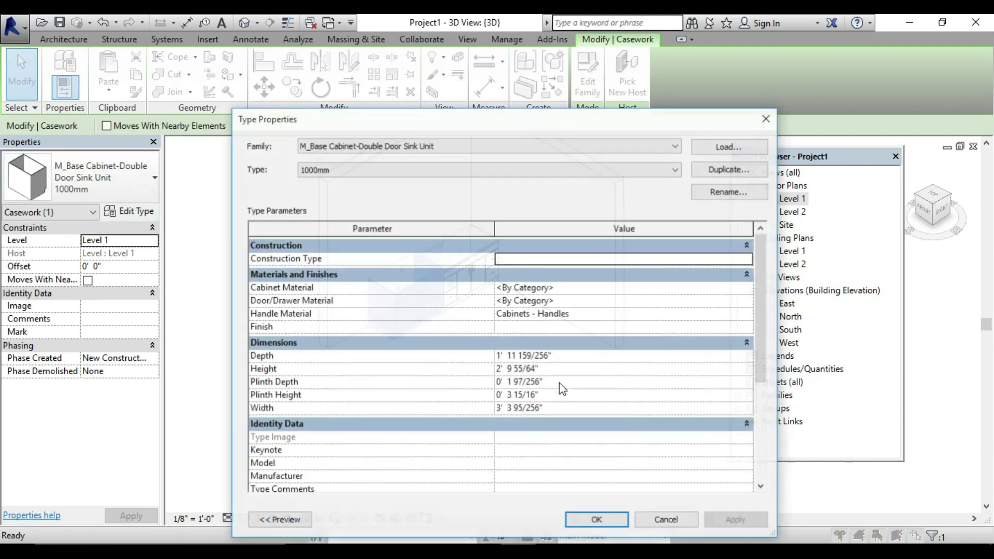
pyautogui.click(565, 368)
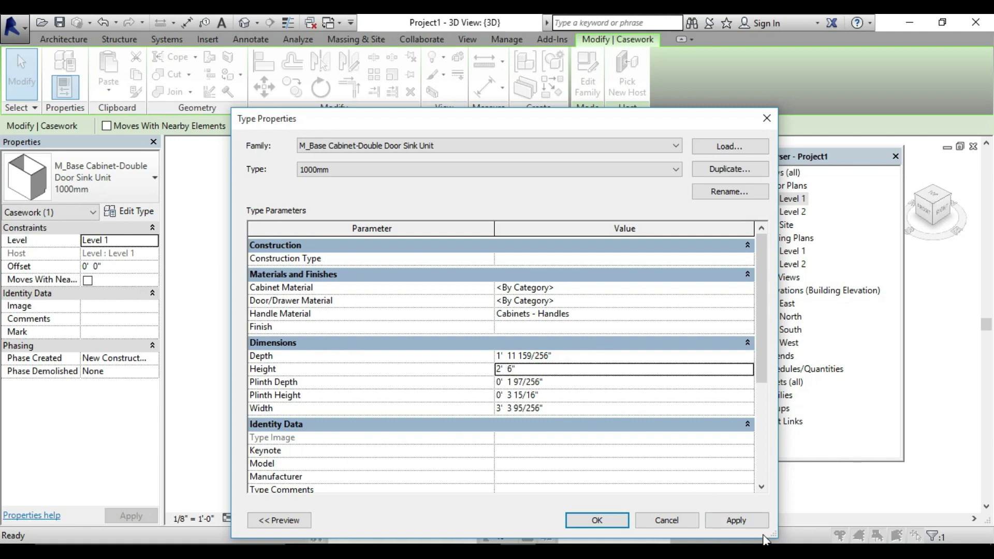
pyautogui.click(597, 520)
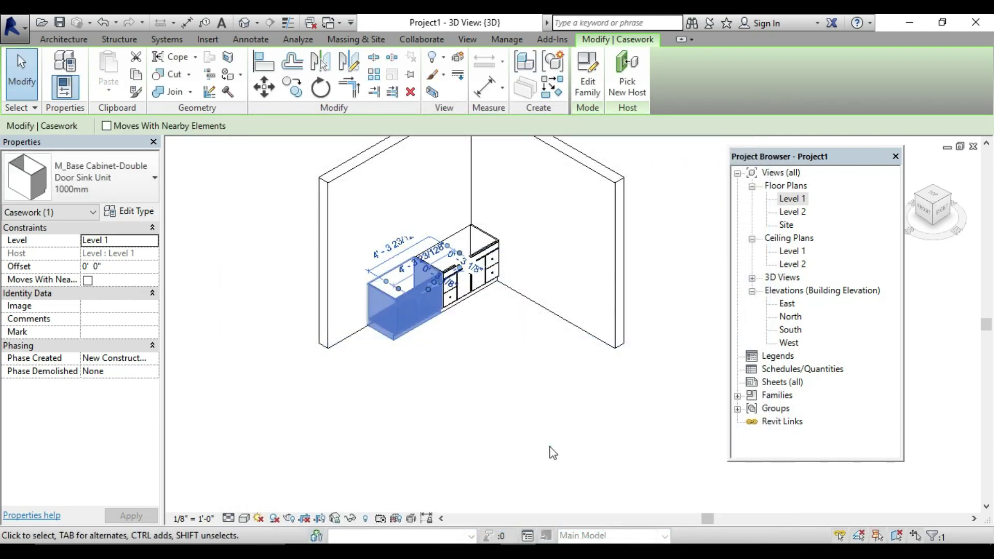
# - In the Level 1 plan, move the sink cabinet so it butts against the vanity cabinet's corner
pyautogui.click(551, 452)
pyautogui.click(413, 288)
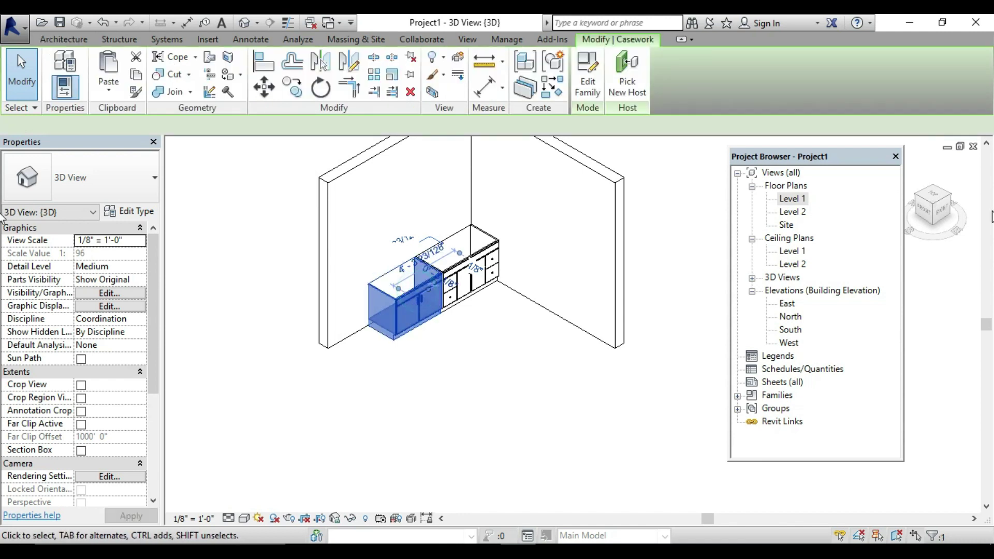
pyautogui.doubleClick(797, 200)
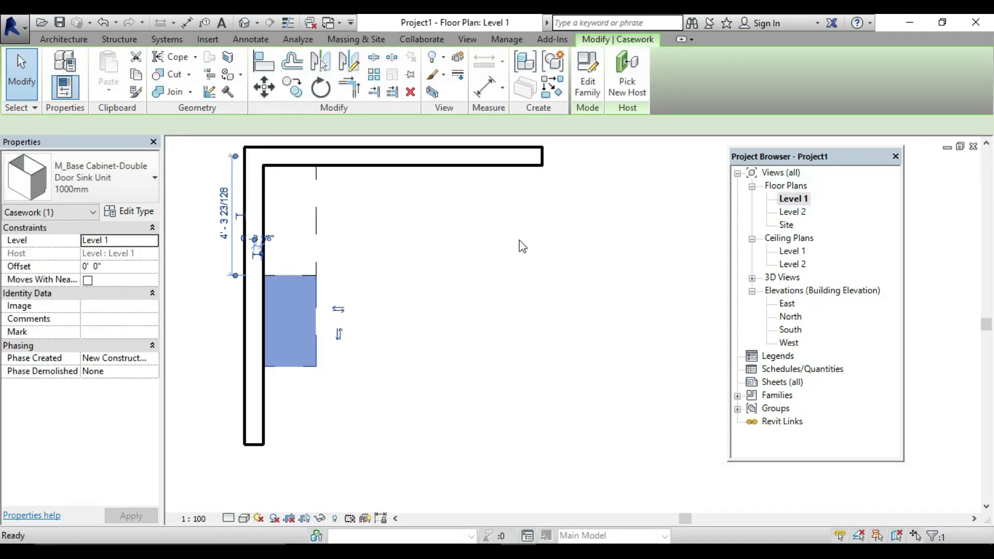
pyautogui.click(276, 98)
pyautogui.scroll(8, 269, 277)
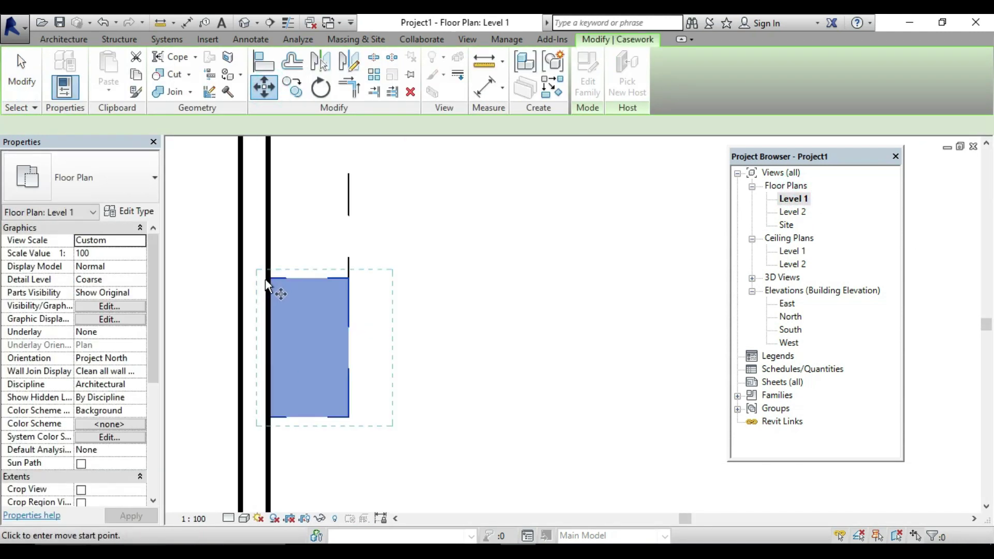
pyautogui.click(272, 270)
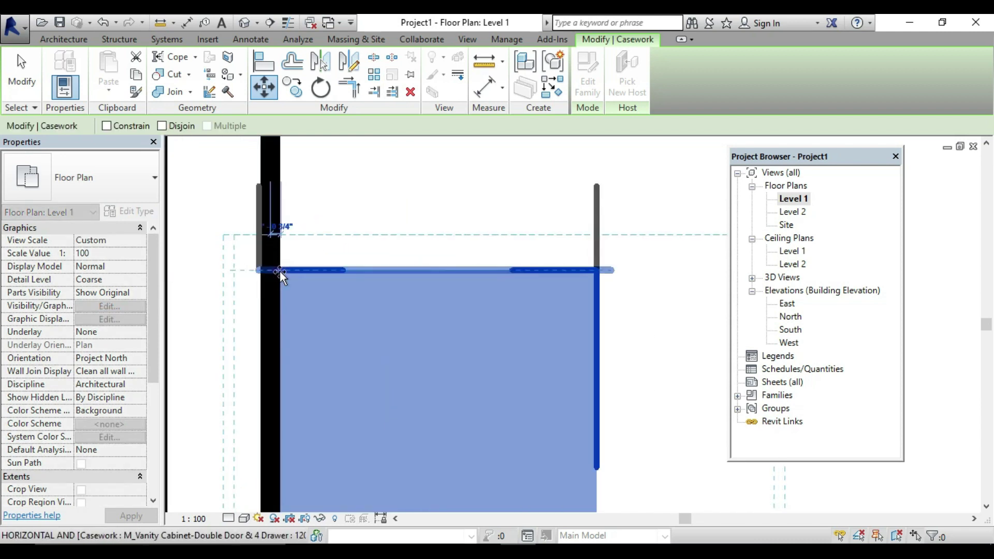
pyautogui.click(279, 271)
pyautogui.scroll(-6, 309, 243)
pyautogui.click(426, 257)
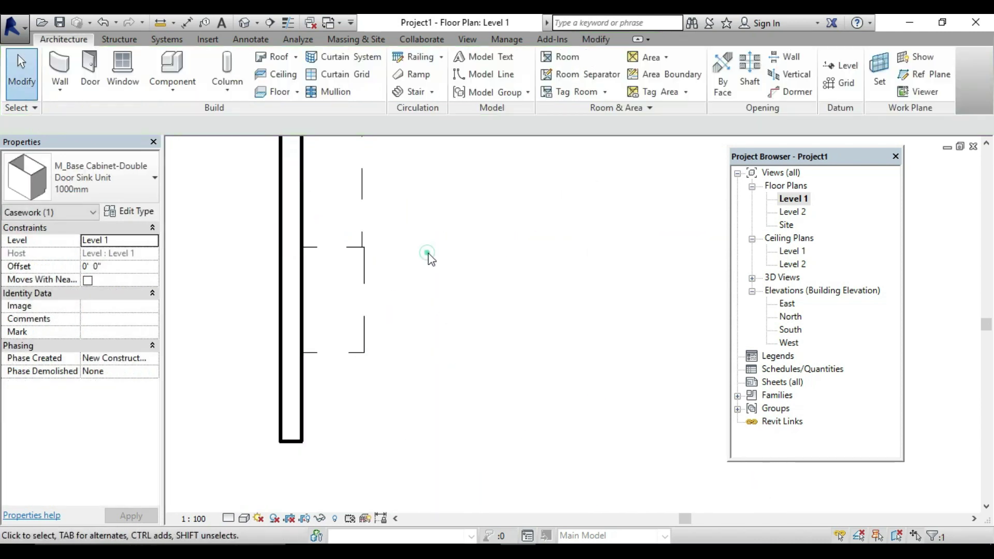
# - Inspect the cabinets in the 3D view using Realistic style, then return to the Level 1 plan
pyautogui.click(243, 24)
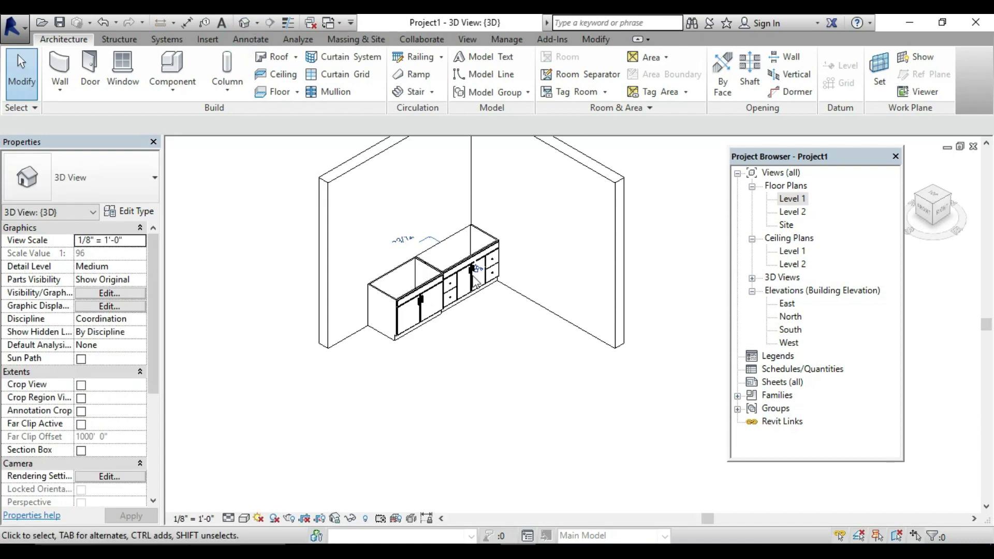
pyautogui.scroll(3, 518, 414)
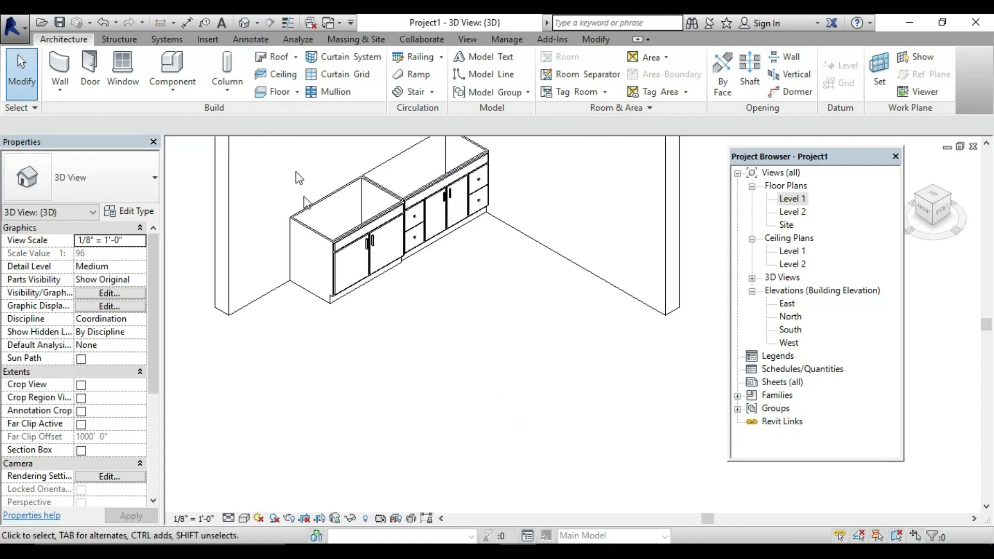
pyautogui.click(244, 519)
pyautogui.click(269, 490)
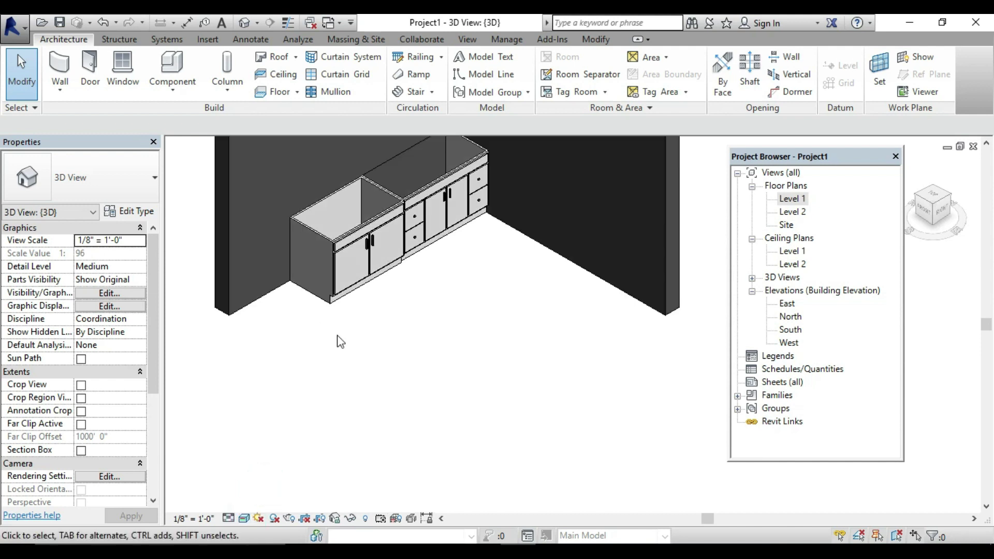
pyautogui.moveTo(458, 290); pyautogui.dragTo(514, 356, button='middle')
pyautogui.scroll(4, 500, 270)
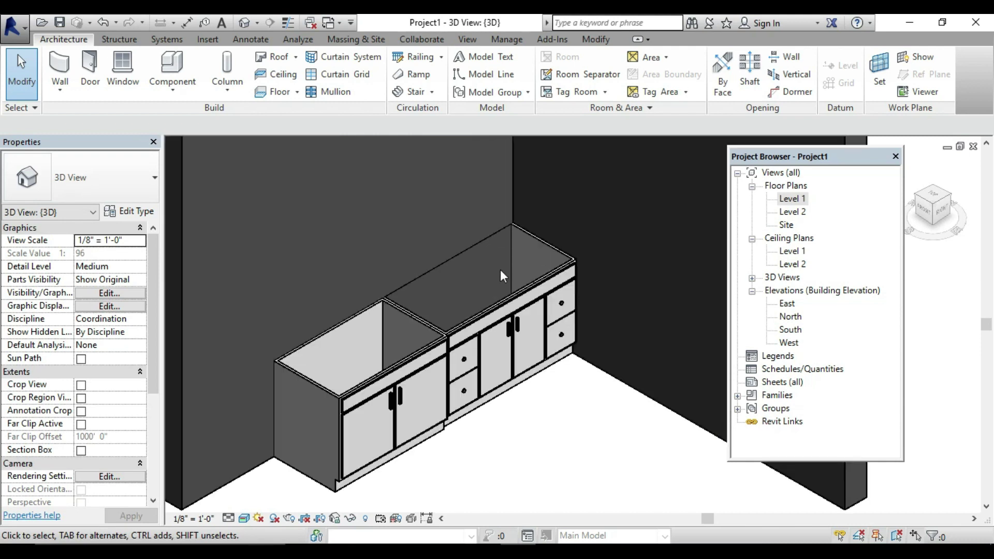
pyautogui.scroll(-5, 475, 321)
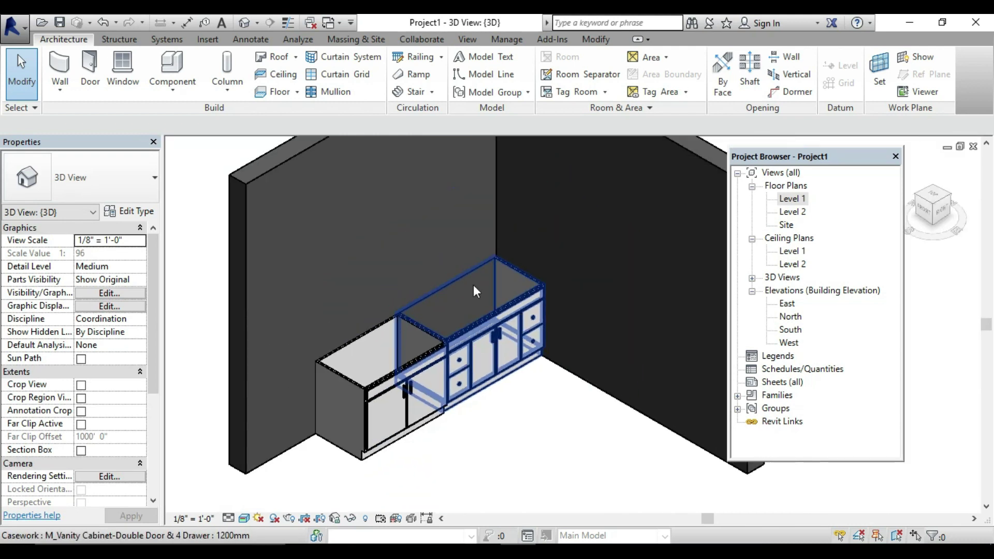
pyautogui.doubleClick(794, 198)
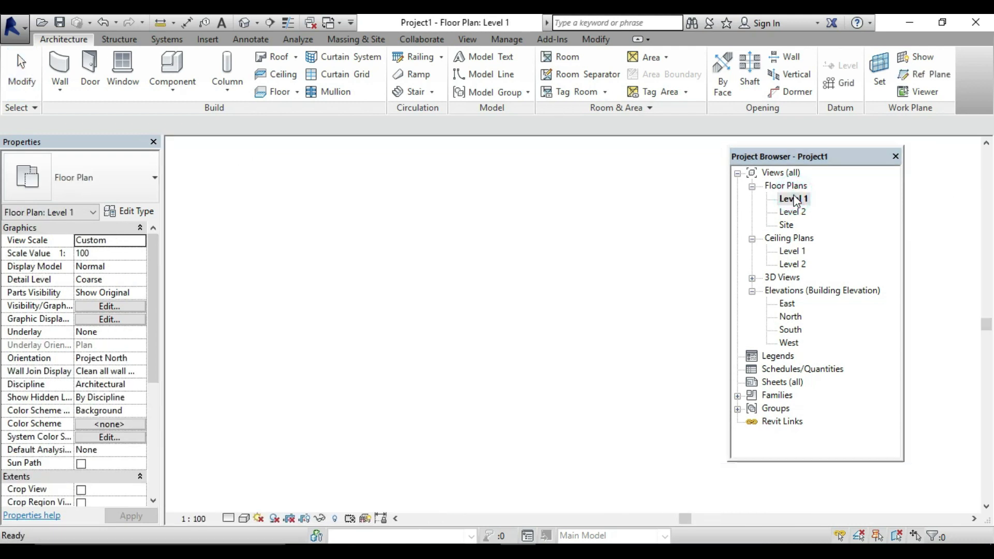
# - Start a component and browse the library to Libraries › India › Casework › Counter Tops
pyautogui.click(173, 65)
pyautogui.click(590, 75)
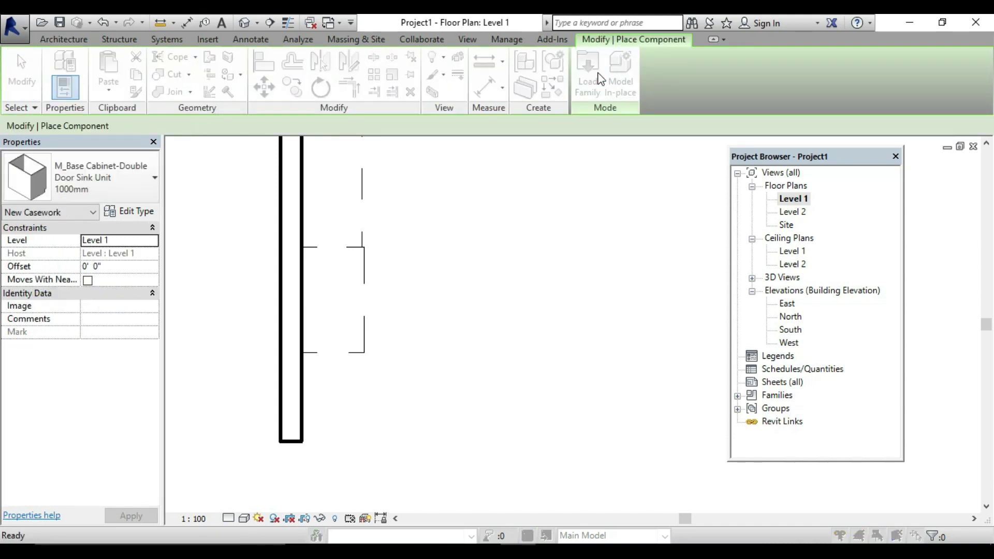
pyautogui.click(456, 133)
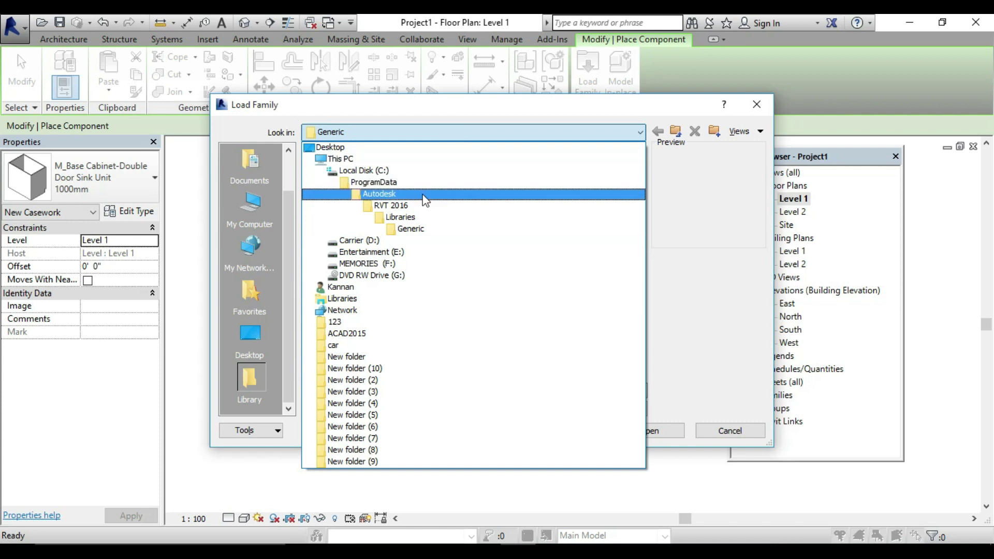
pyautogui.click(416, 217)
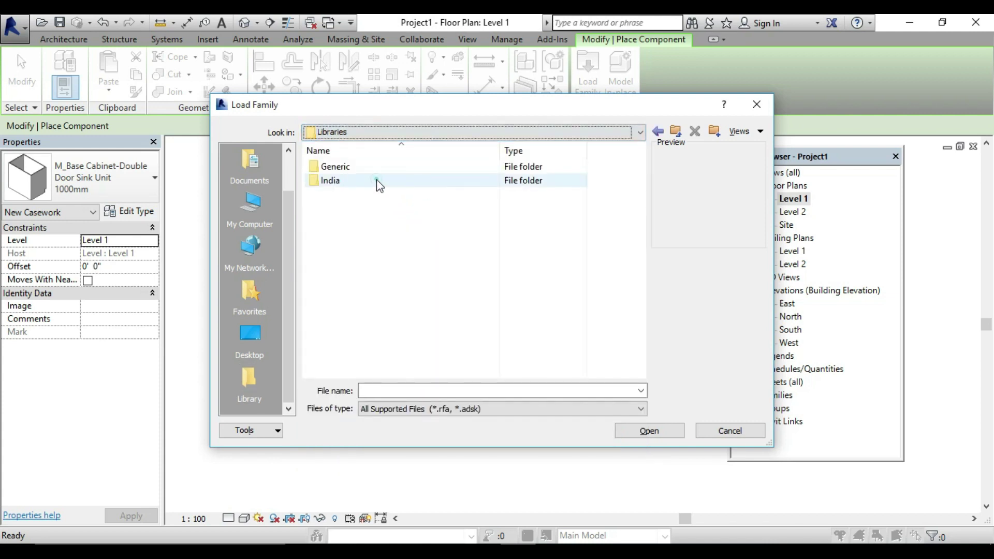
pyautogui.doubleClick(377, 181)
pyautogui.doubleClick(355, 207)
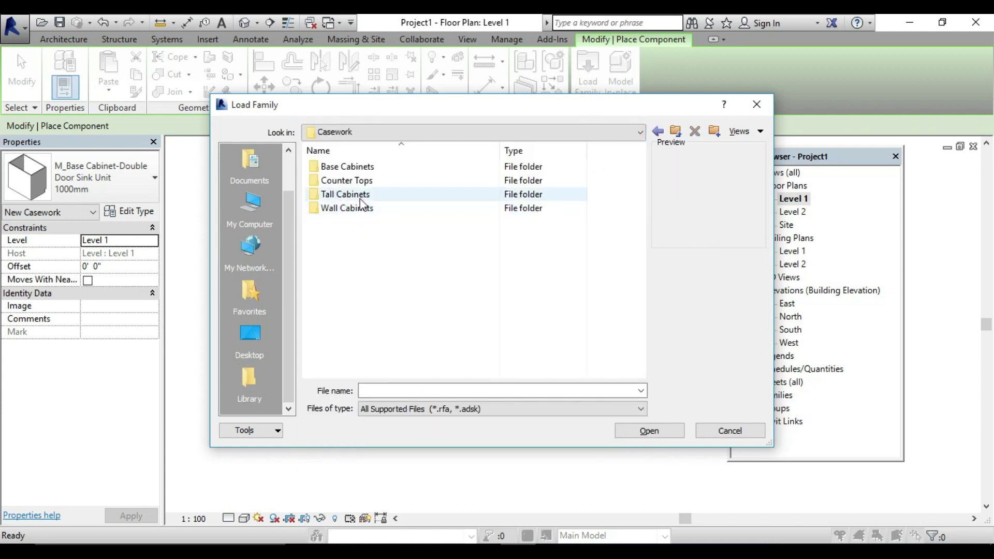
pyautogui.doubleClick(369, 180)
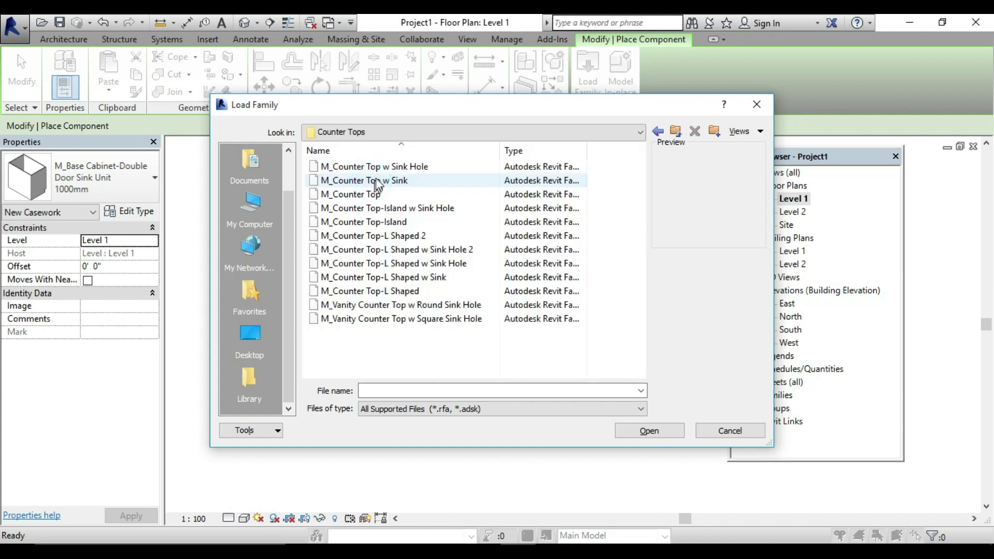
# - Preview the counter top families, then pick M_Counter Top w Sink and load it
pyautogui.click(382, 167)
pyautogui.click(389, 180)
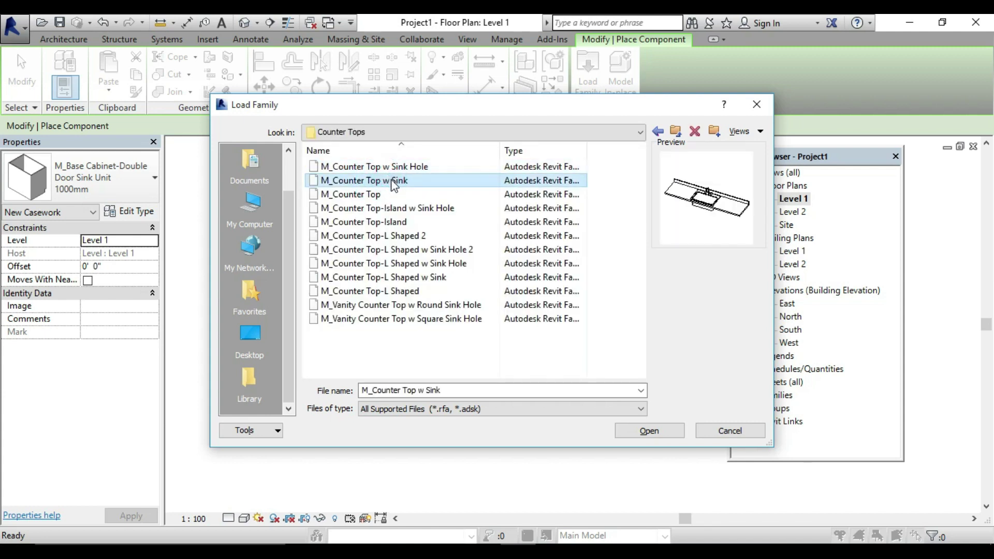
pyautogui.click(397, 193)
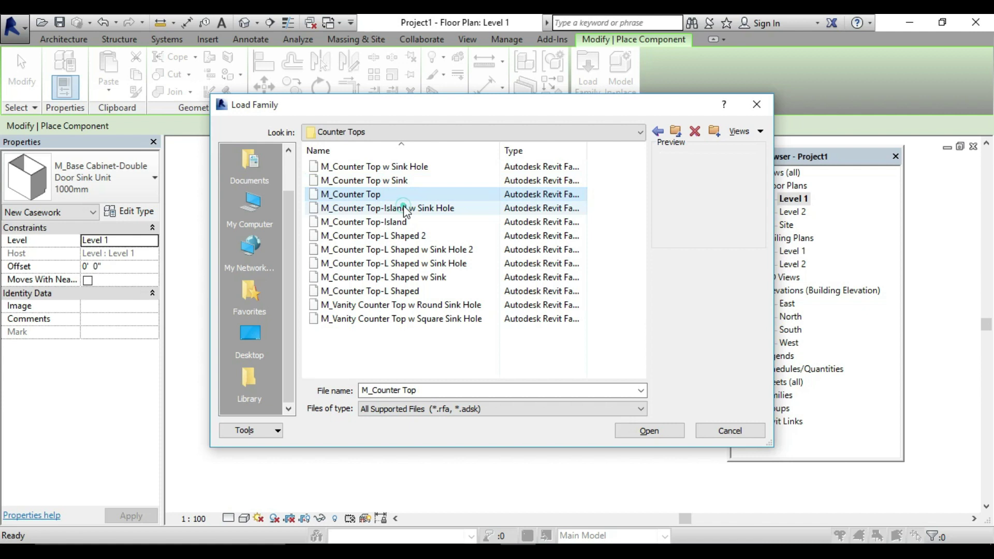
pyautogui.click(404, 208)
pyautogui.click(410, 221)
pyautogui.click(417, 235)
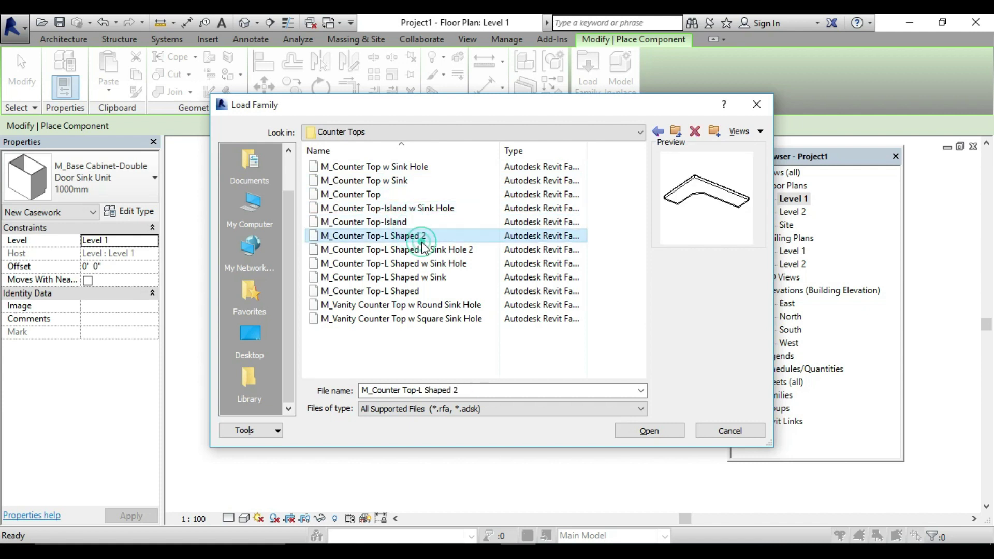
pyautogui.click(422, 250)
pyautogui.click(432, 263)
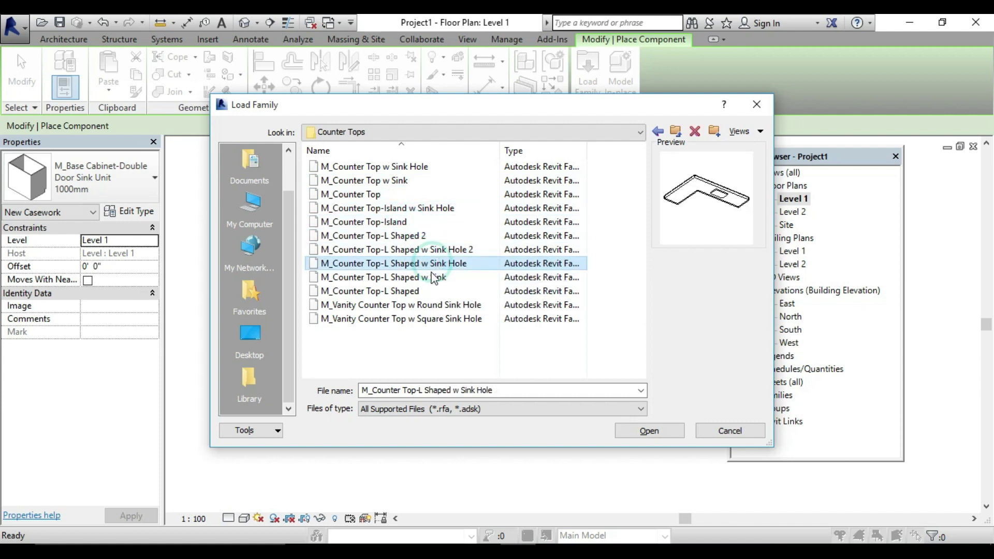
pyautogui.click(434, 277)
pyautogui.click(436, 290)
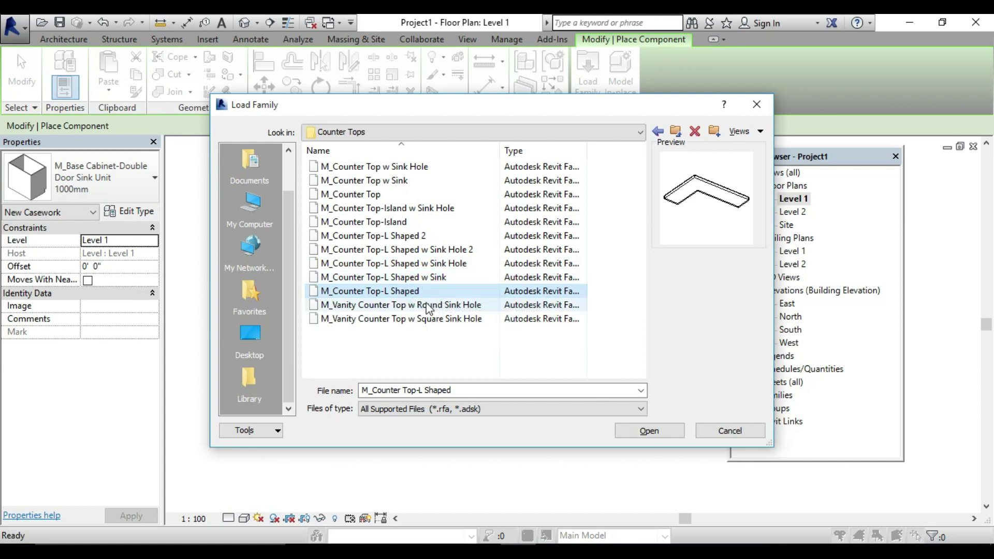
pyautogui.click(427, 306)
pyautogui.click(433, 319)
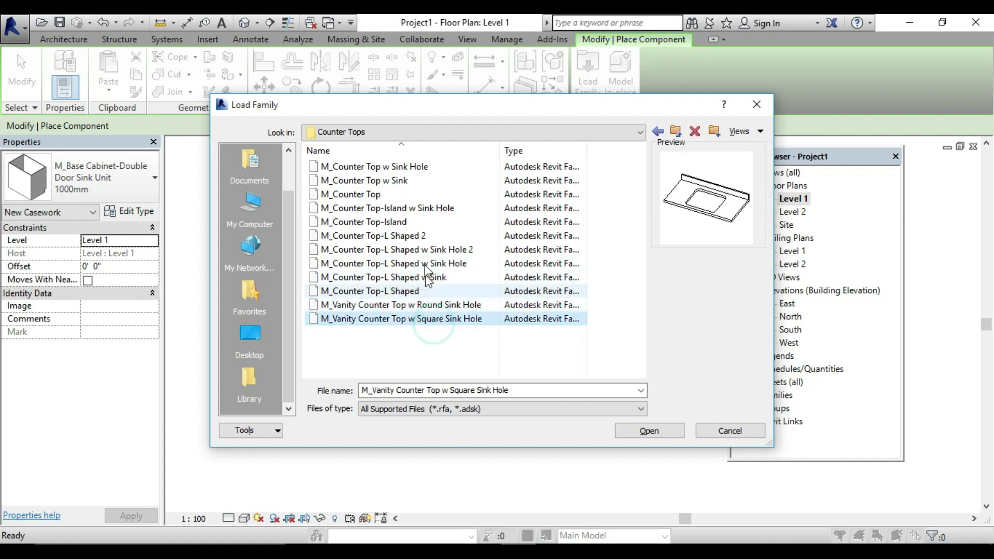
pyautogui.click(395, 183)
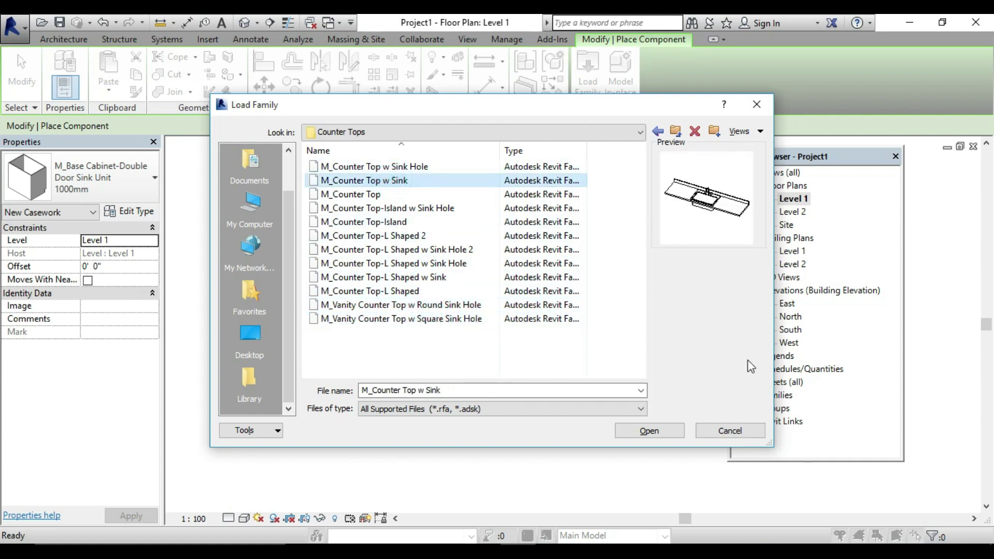
pyautogui.click(642, 432)
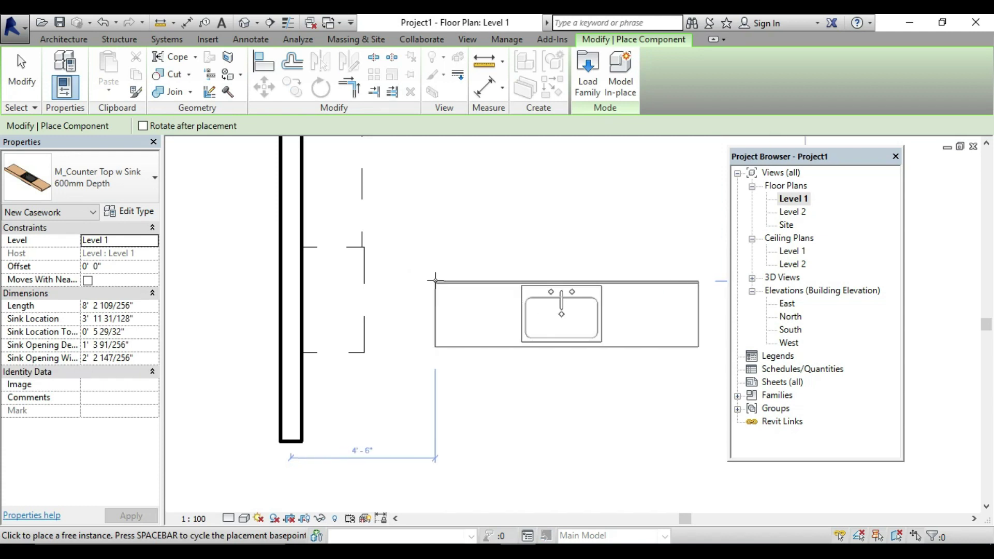
# - Rotate the sink counter top lengthwise, place it at the cabinet end, and drag it along the left wall
pyautogui.press('space')
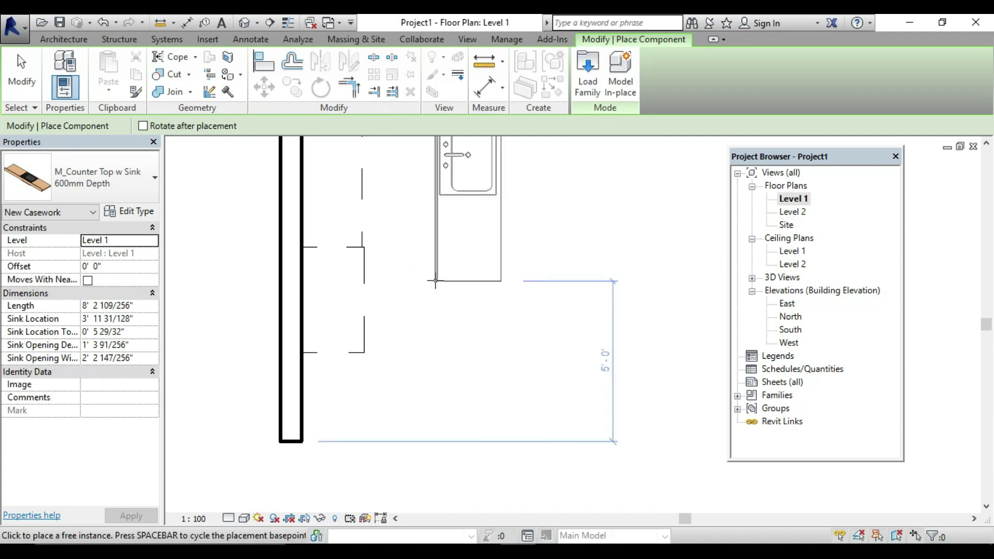
pyautogui.click(305, 495)
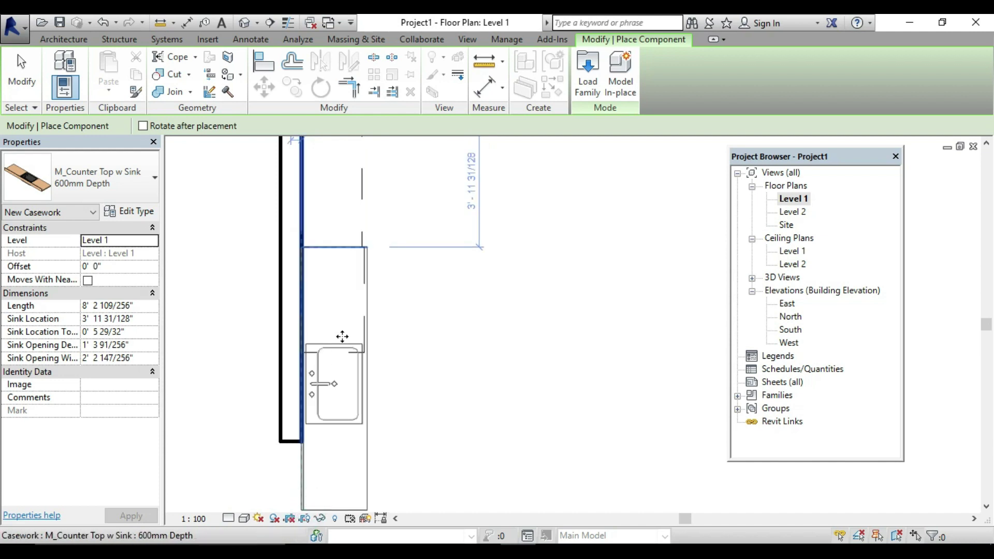
pyautogui.scroll(-2, 407, 240)
pyautogui.press('Escape')
pyautogui.press('Escape')
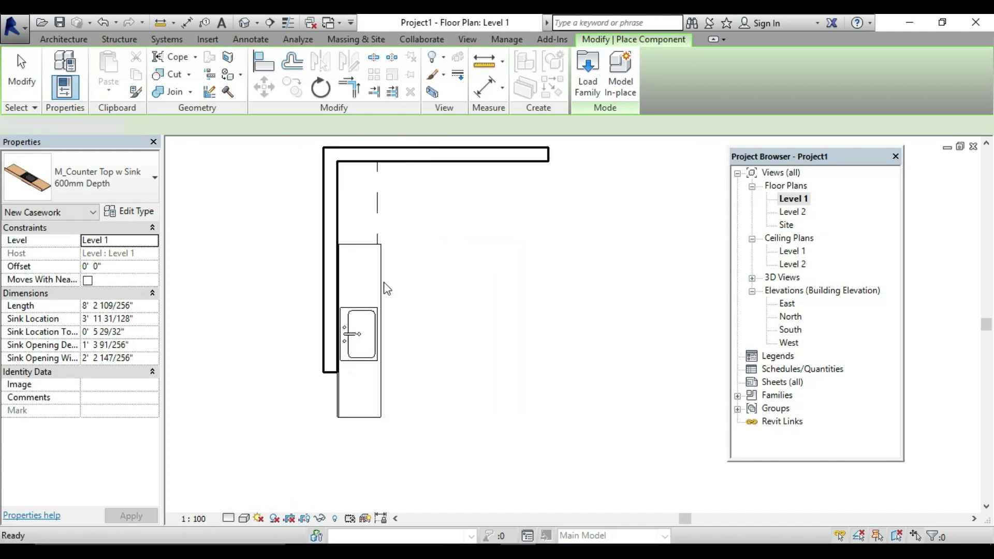
pyautogui.click(380, 283)
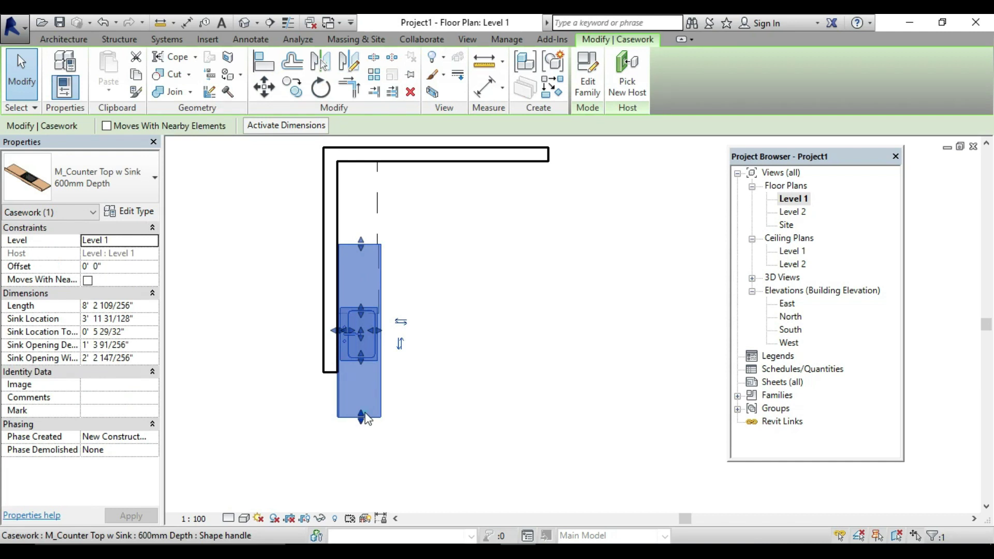
pyautogui.moveTo(367, 375); pyautogui.dragTo(366, 312)
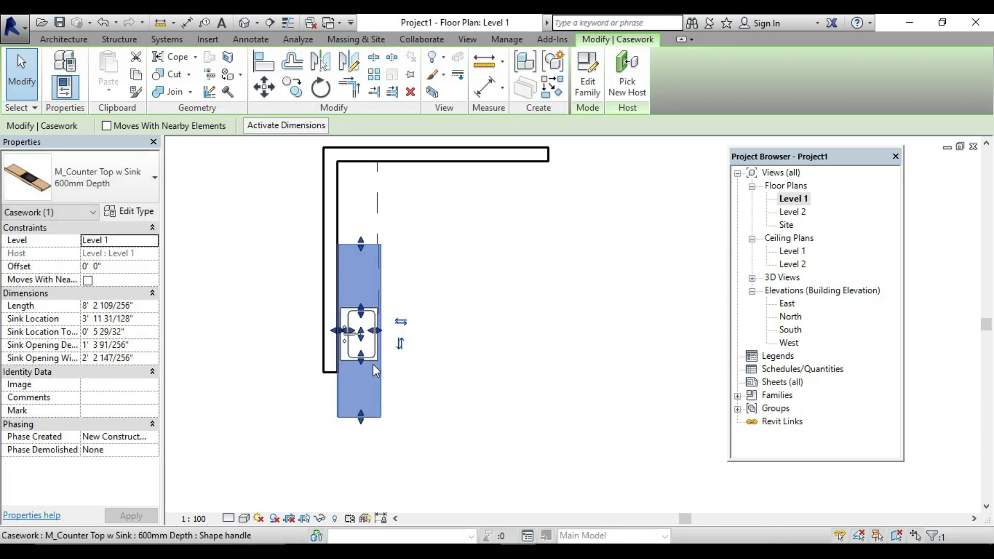
pyautogui.moveTo(362, 417); pyautogui.dragTo(361, 312)
pyautogui.click(469, 319)
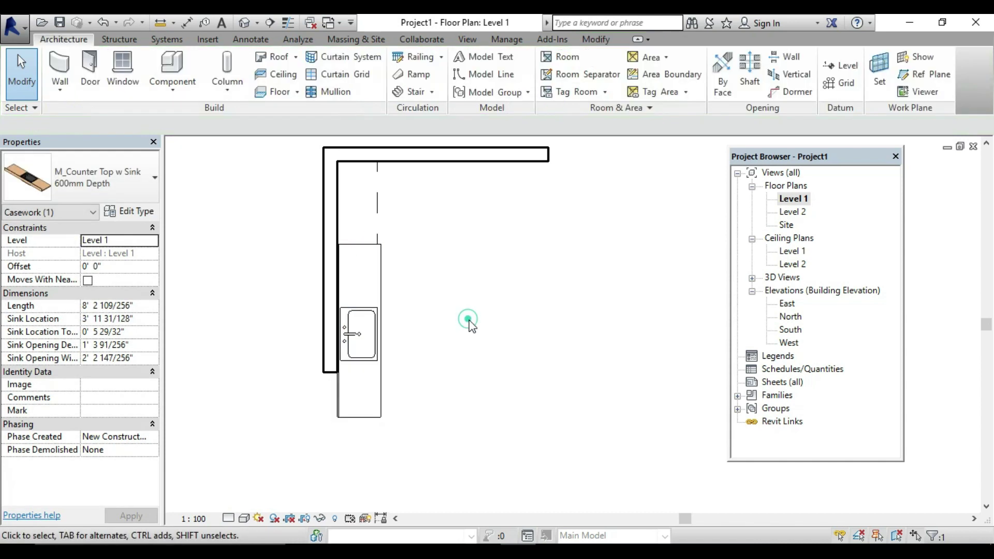
# - In 3D, move the sink counter top from the wall corner onto both base cabinets, then reopen Level 1
pyautogui.click(243, 24)
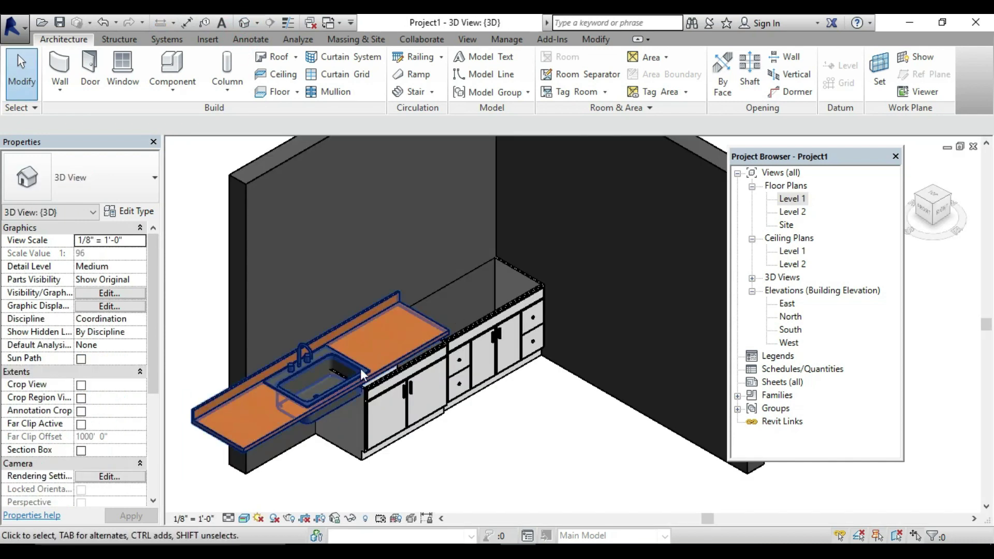
pyautogui.click(340, 367)
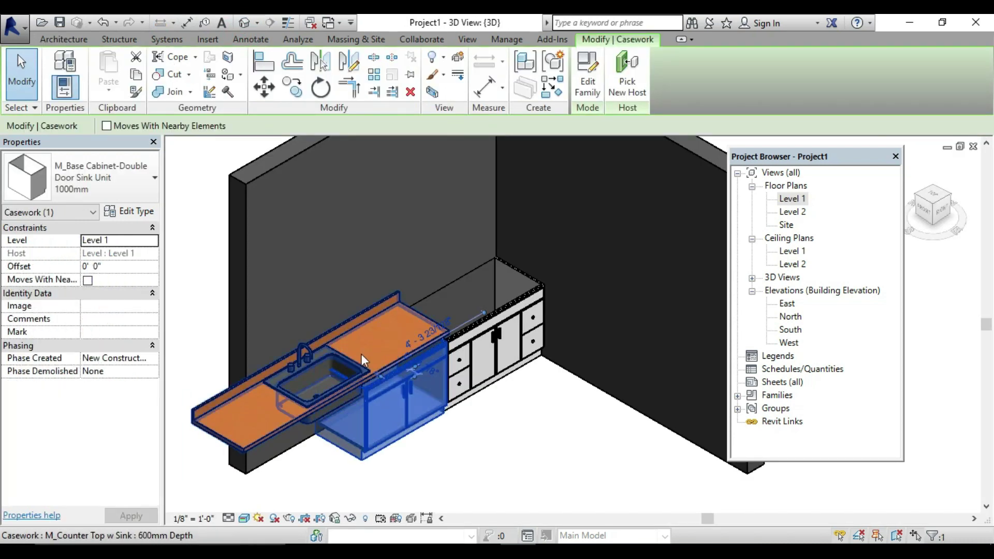
pyautogui.click(355, 358)
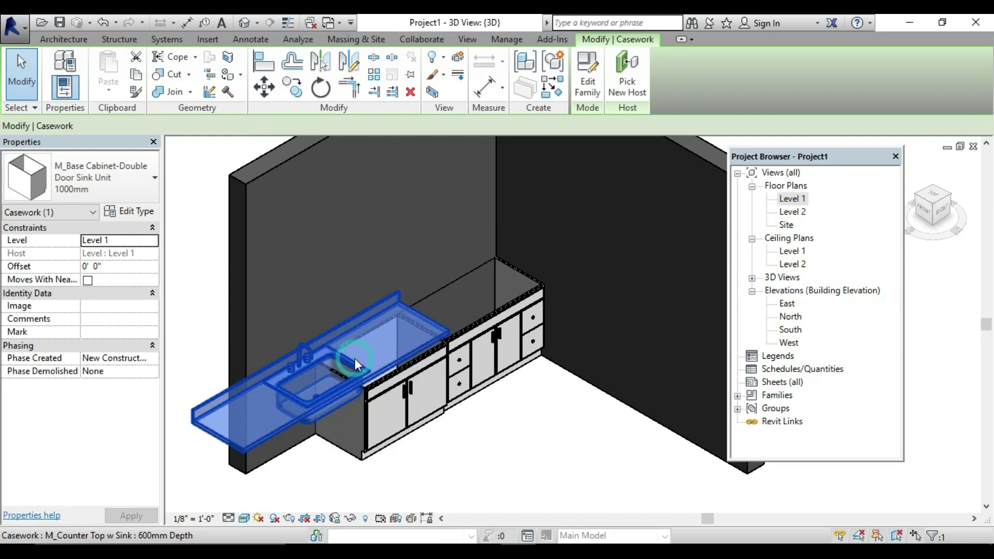
pyautogui.click(264, 89)
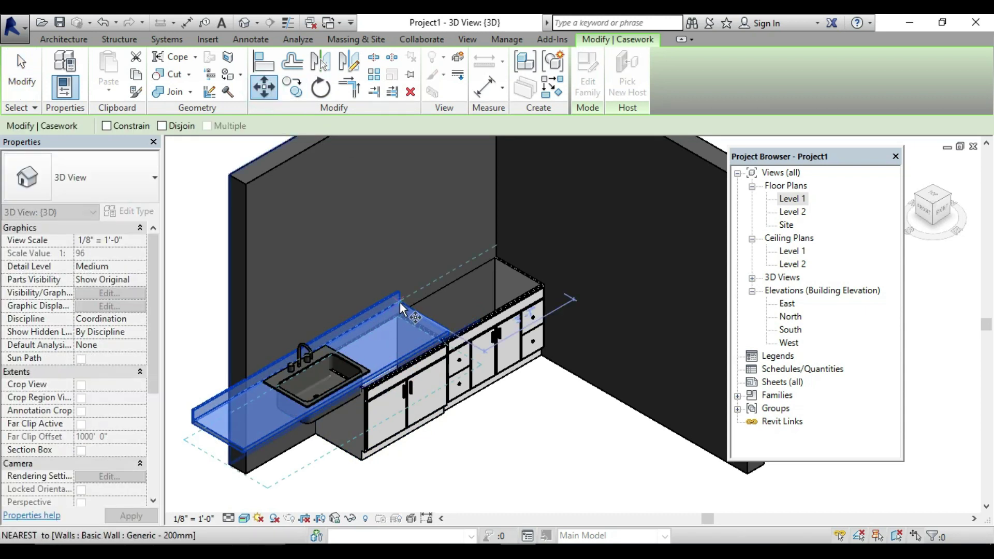
pyautogui.click(502, 262)
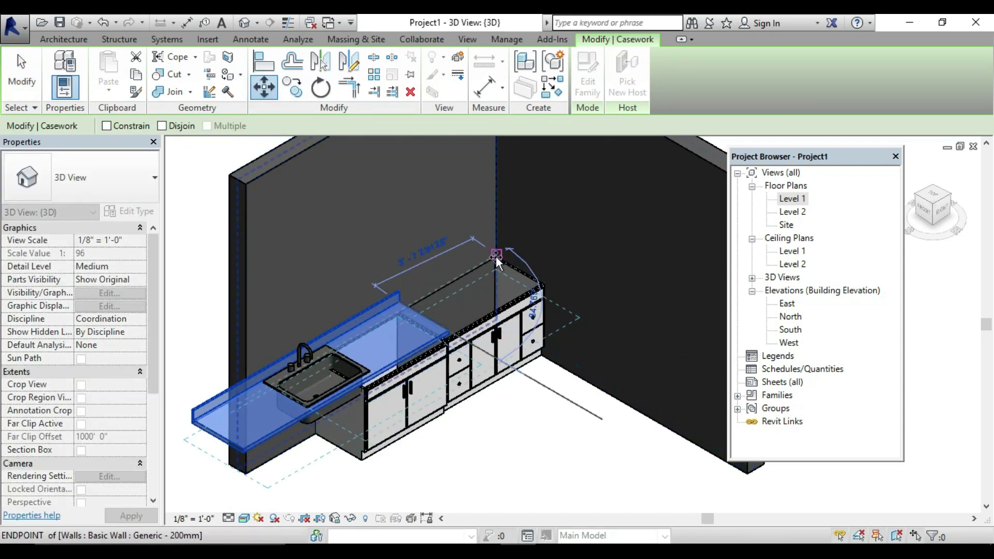
pyautogui.click(497, 257)
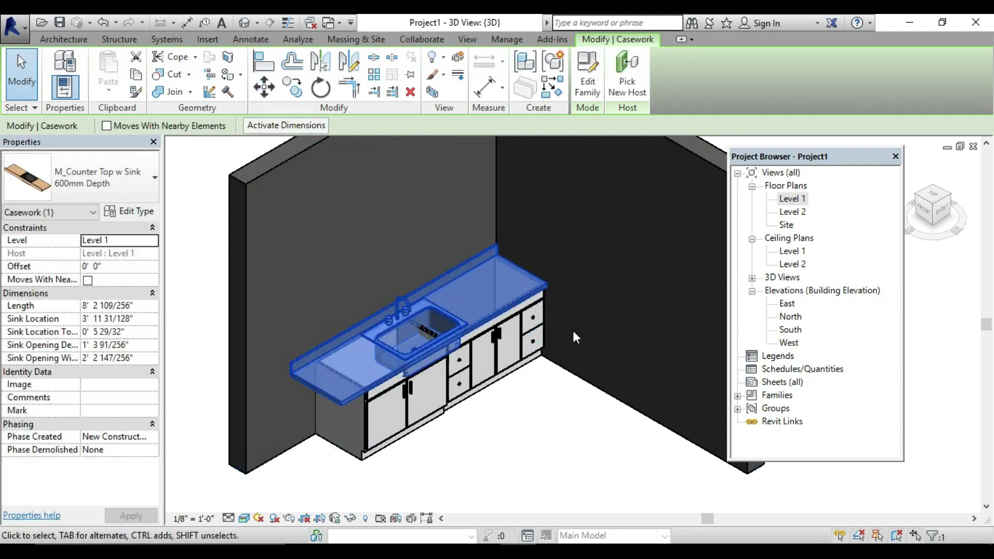
pyautogui.press('Escape')
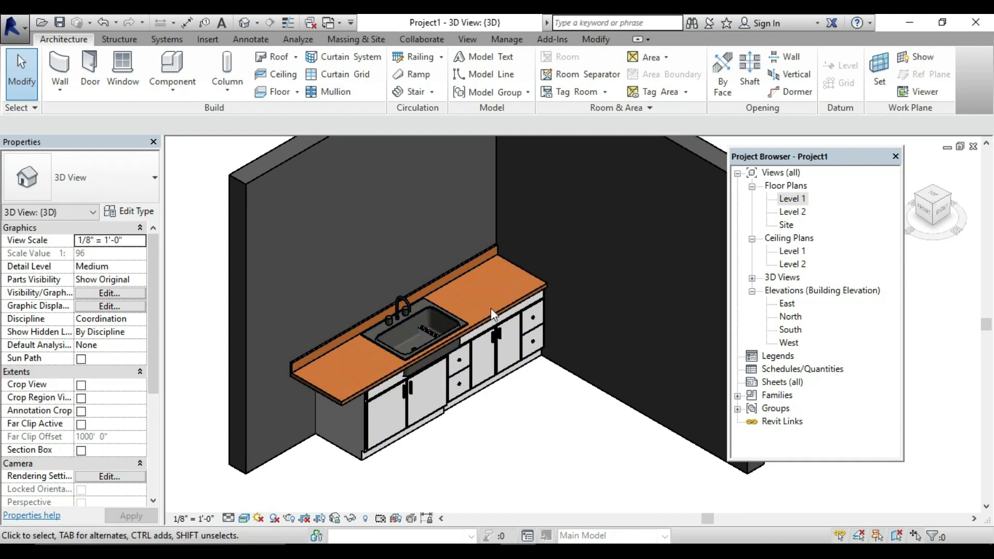
pyautogui.click(331, 388)
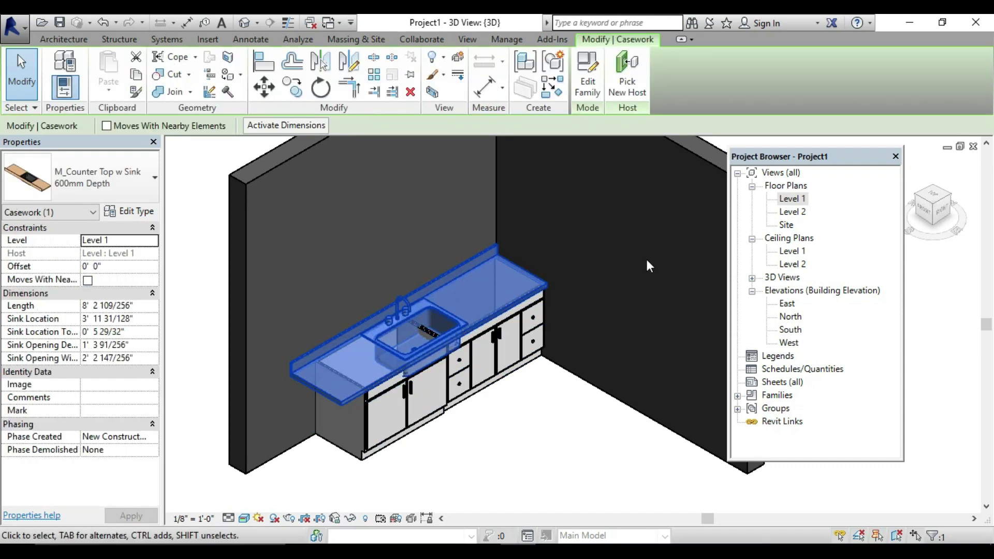
pyautogui.doubleClick(791, 199)
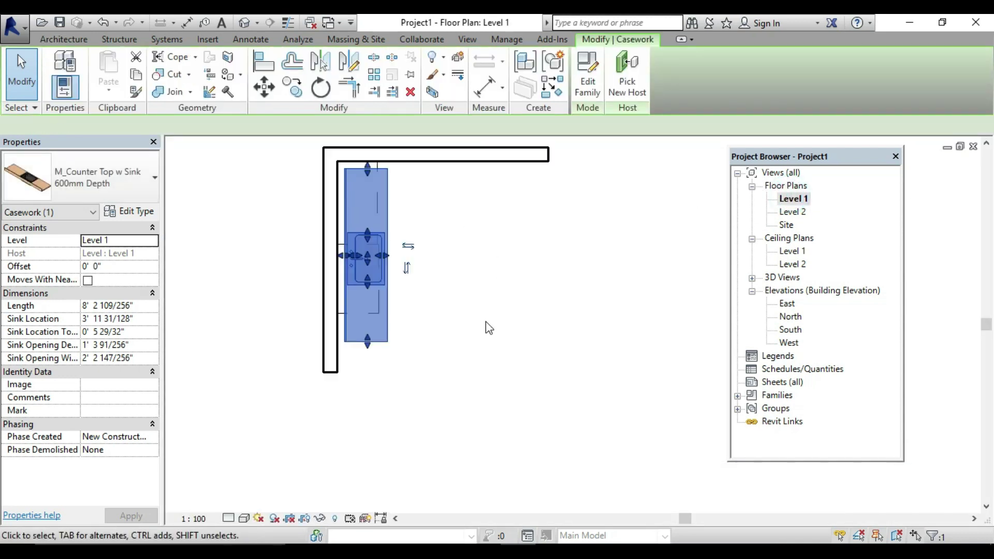
# - In plan, drag the counter top's sink grip to widen the opening to about 2' 2"
pyautogui.click(428, 229)
pyautogui.click(378, 234)
pyautogui.moveTo(372, 254); pyautogui.dragTo(371, 303)
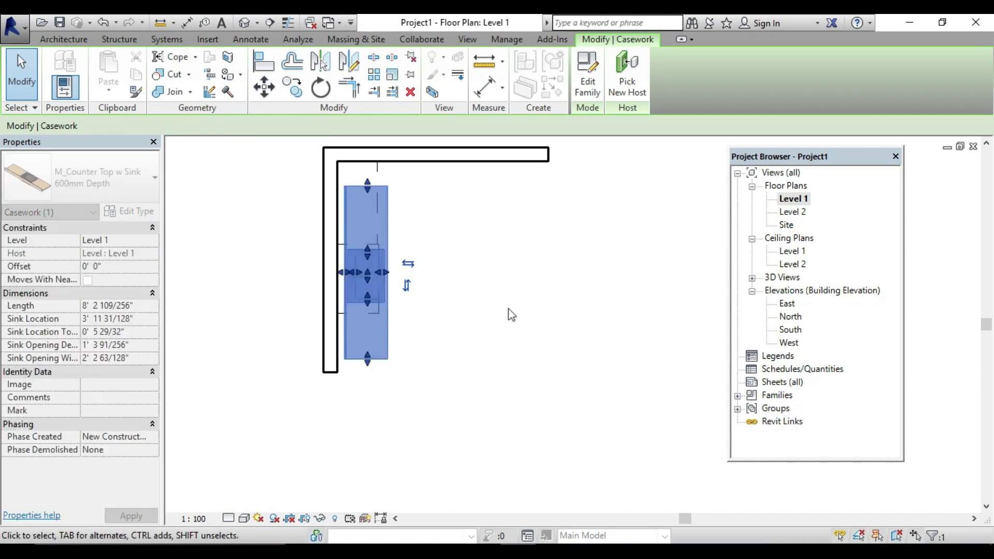
pyautogui.click(508, 305)
# - In 3D, move the counter top back against the wall over the base cabinets
pyautogui.click(241, 23)
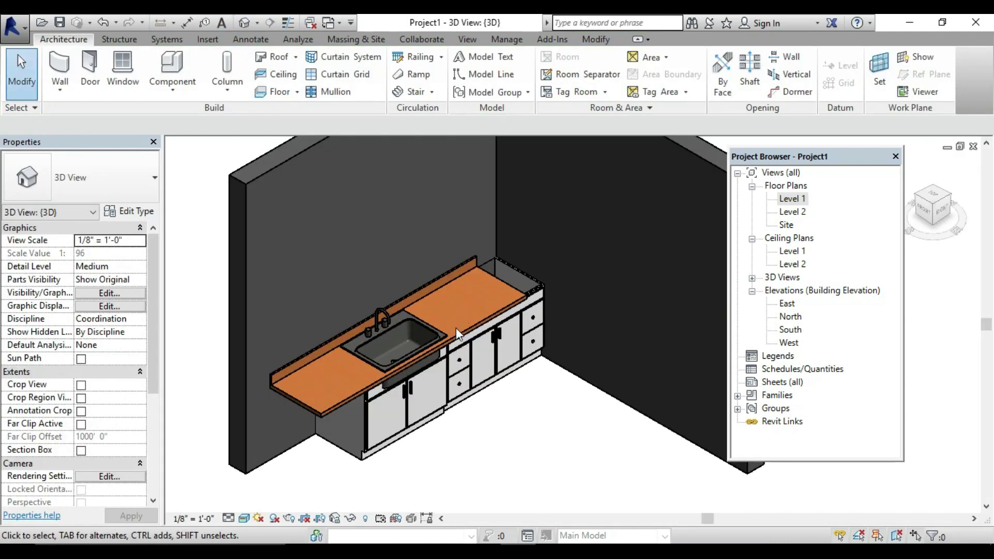
pyautogui.click(432, 288)
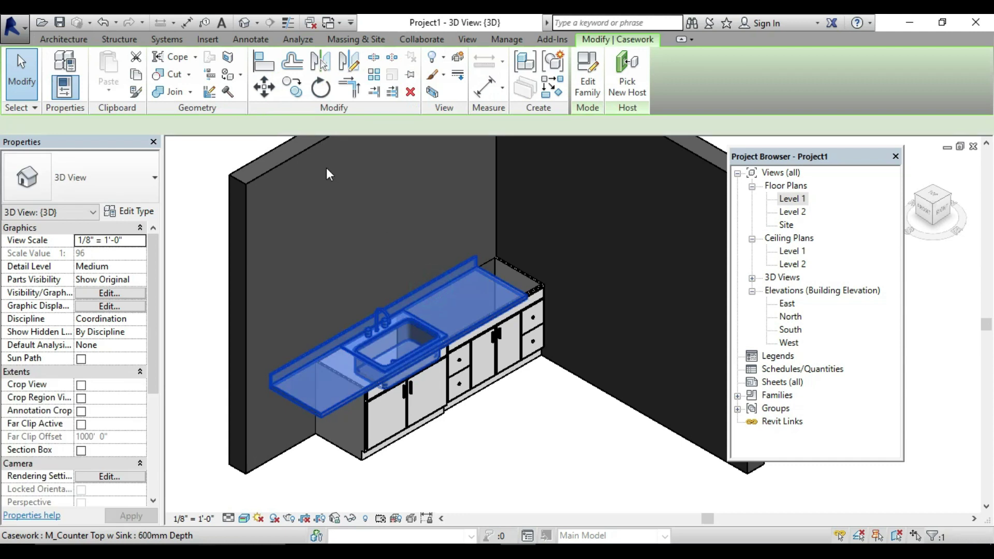
pyautogui.click(264, 87)
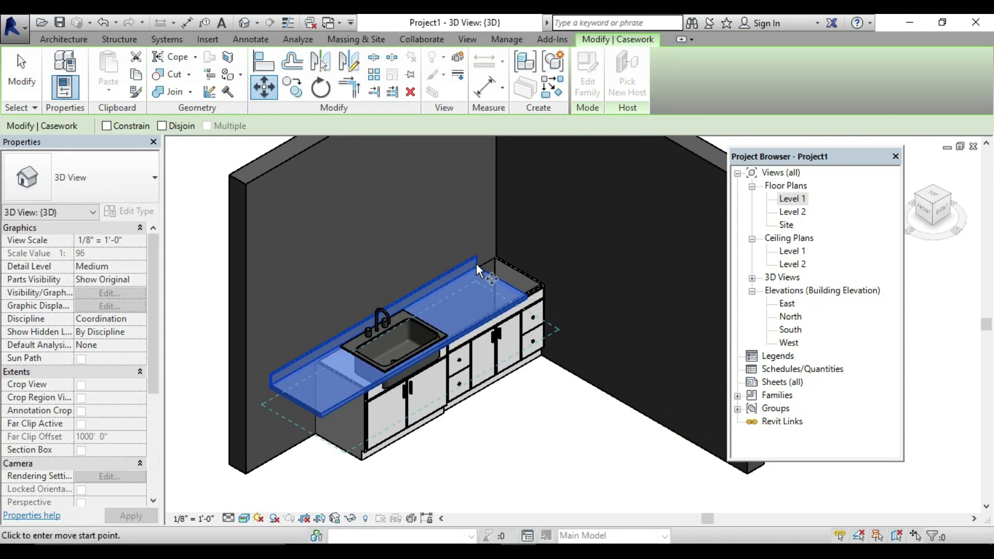
pyautogui.click(497, 254)
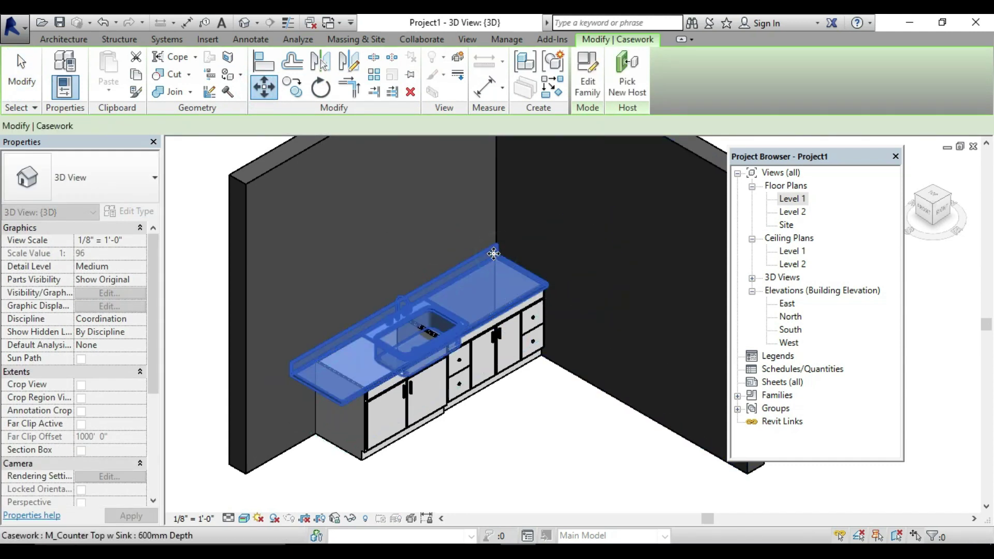
pyautogui.press('Escape')
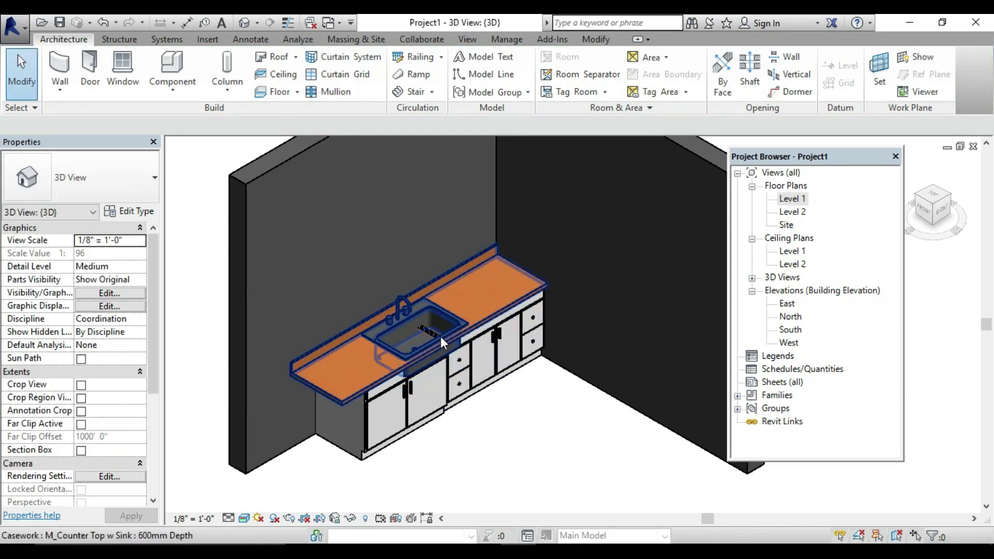
pyautogui.click(440, 337)
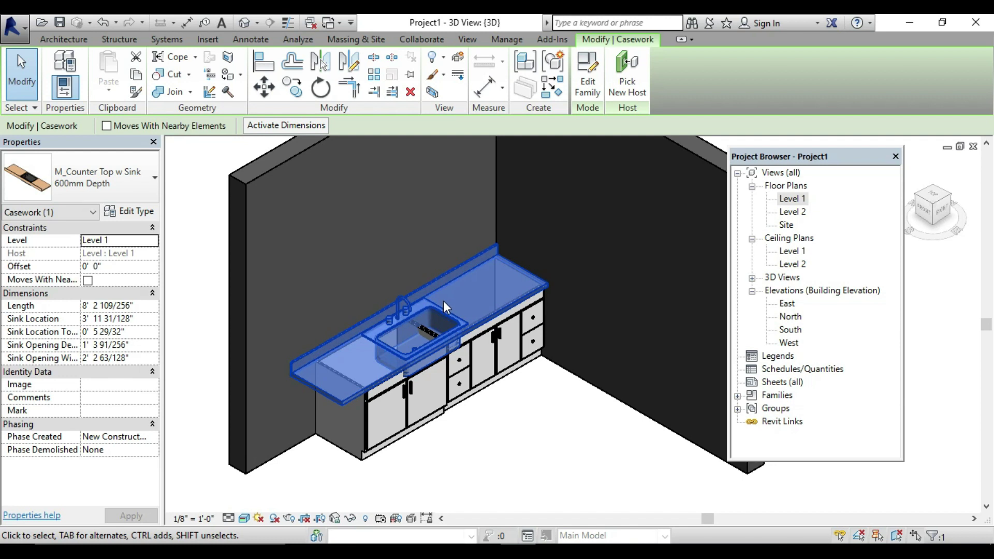
# - In the counter top family, move the sink fixture to the counter's left end and remove unsatisfied constraints
pyautogui.click(589, 77)
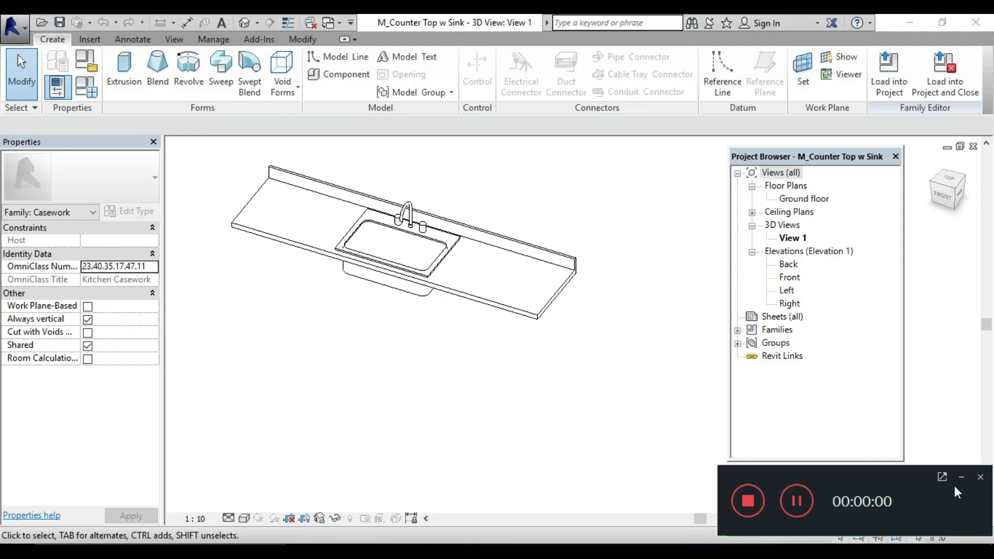
pyautogui.click(961, 478)
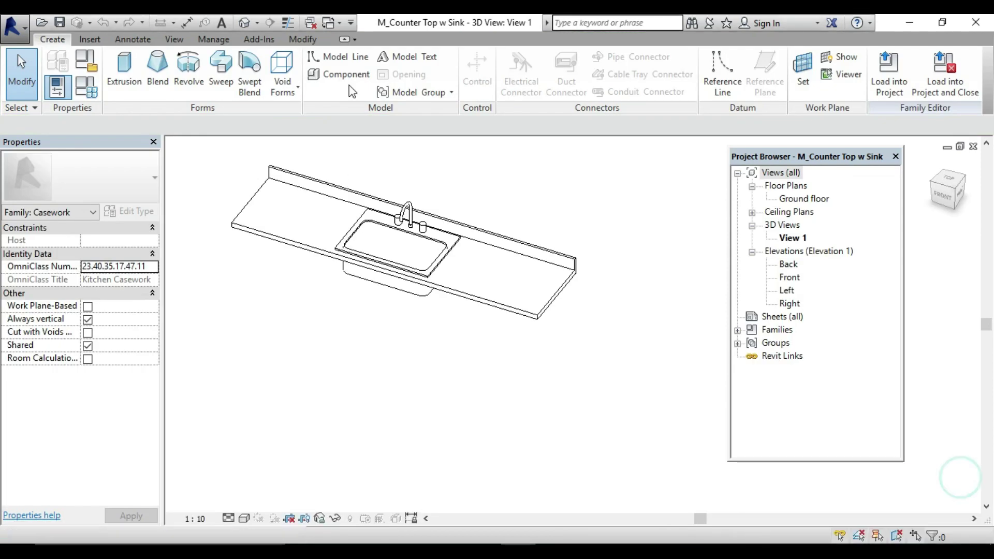
pyautogui.click(505, 250)
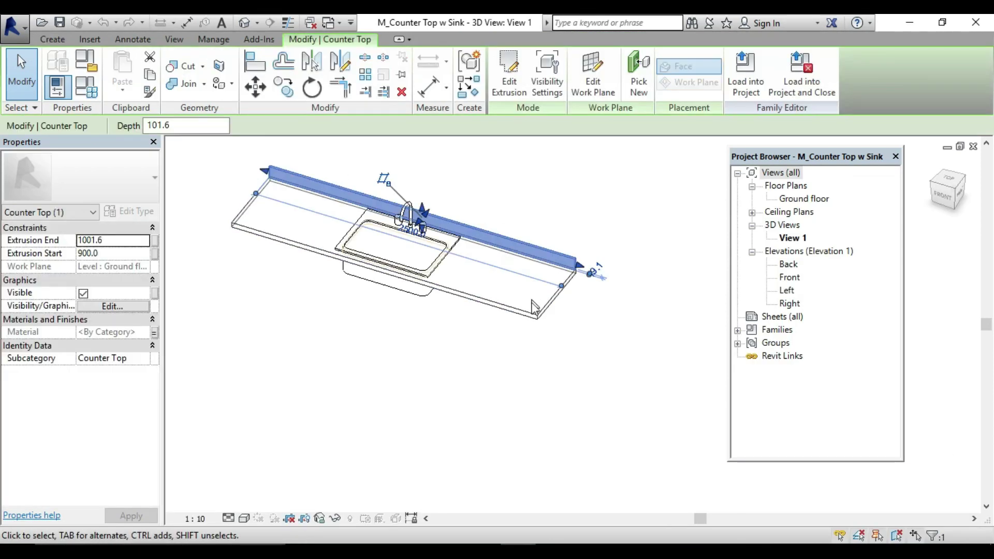
pyautogui.click(531, 310)
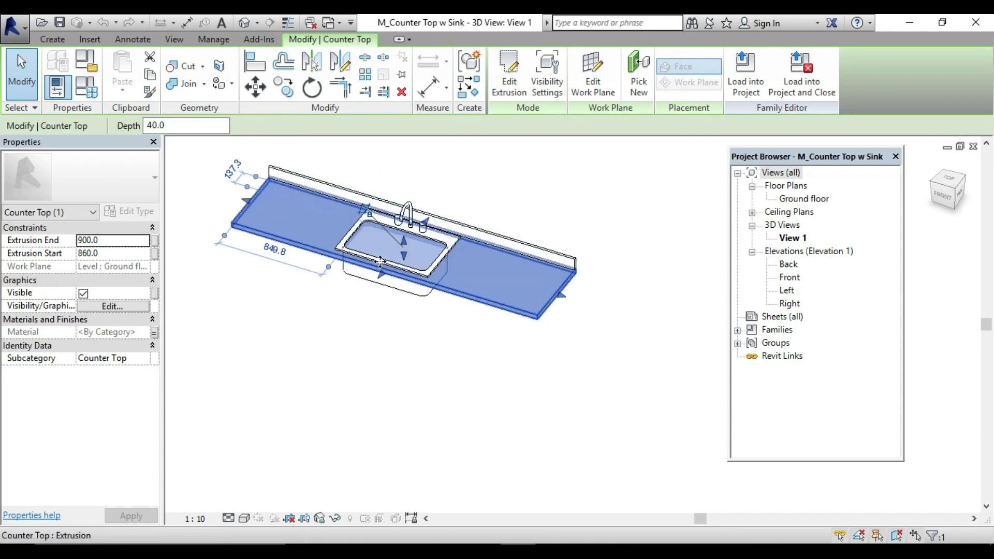
pyautogui.click(347, 248)
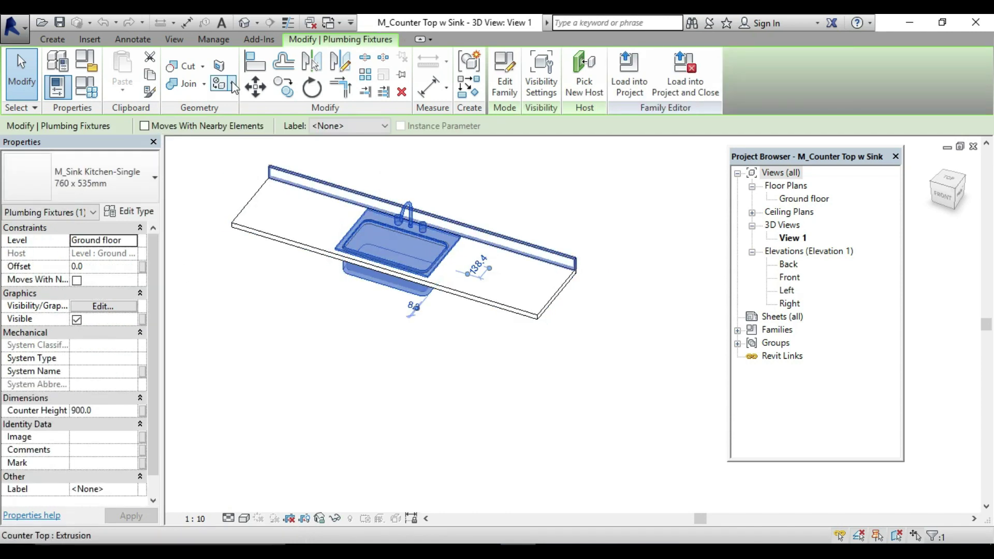
pyautogui.click(247, 91)
pyautogui.click(410, 228)
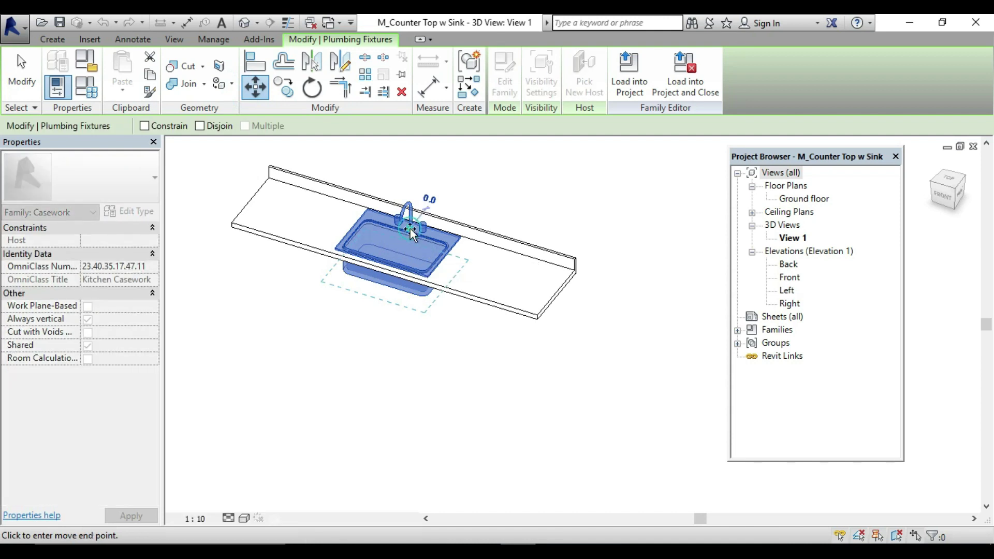
pyautogui.click(333, 207)
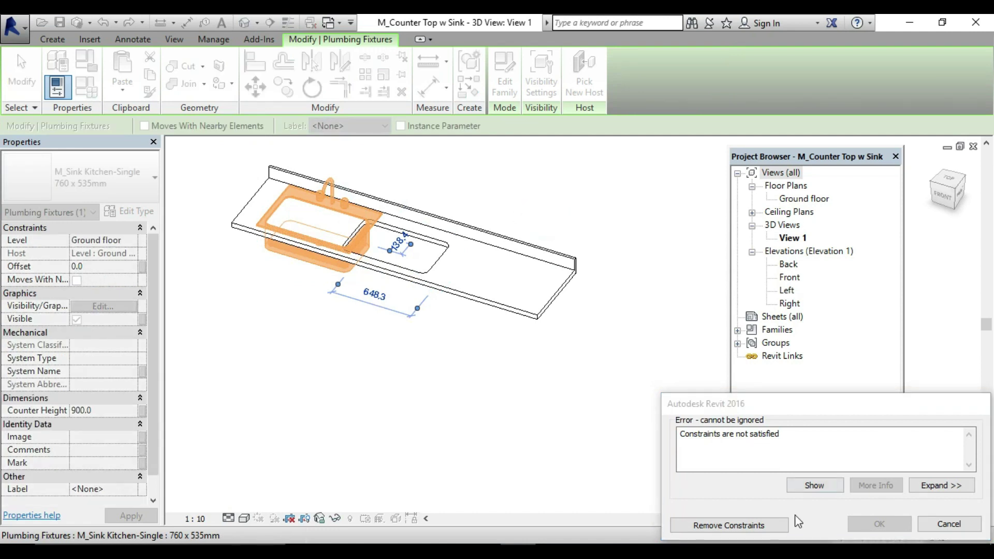
pyautogui.click(743, 526)
pyautogui.click(466, 355)
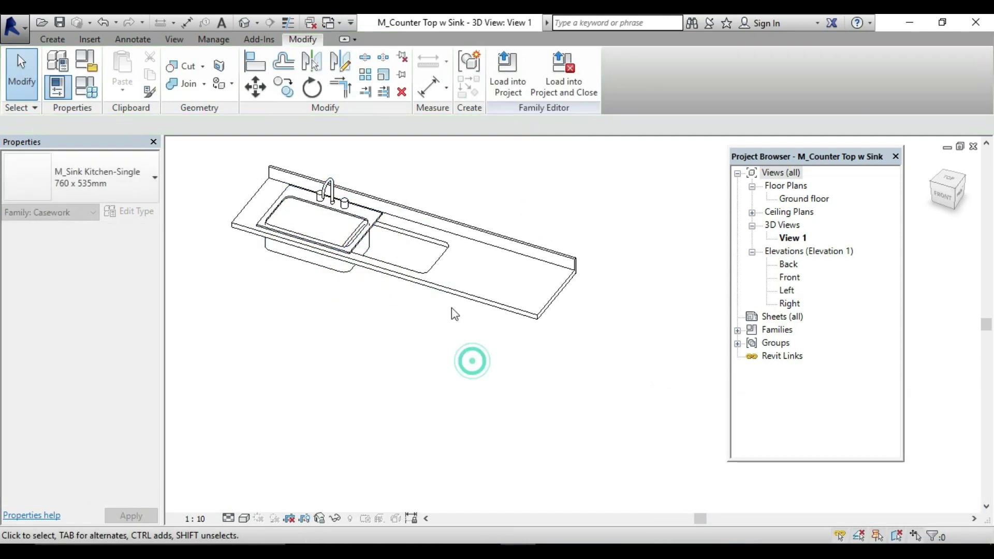
# - Check the sink's void cutout and load the edited family back into the project
pyautogui.click(406, 236)
pyautogui.click(599, 181)
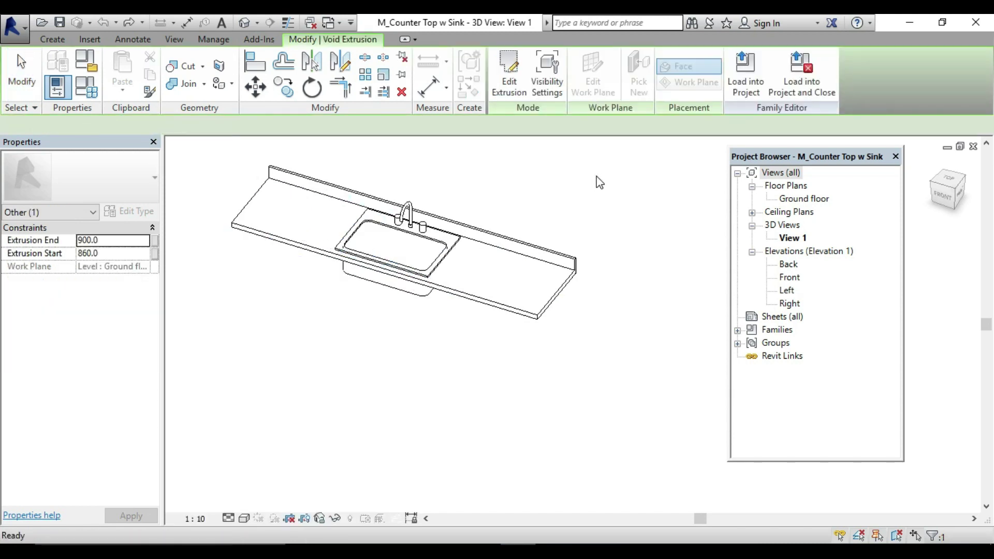
pyautogui.click(509, 77)
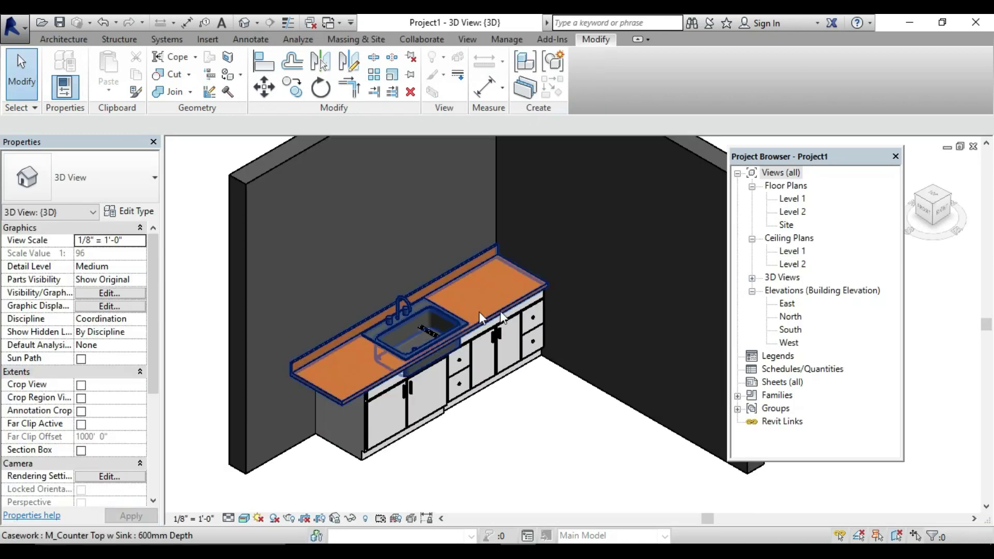
# - Delete the counter top in the Level 1 plan and edit the M_Base Cabinet-Double Door Sink Unit family
pyautogui.click(535, 331)
pyautogui.press('Escape')
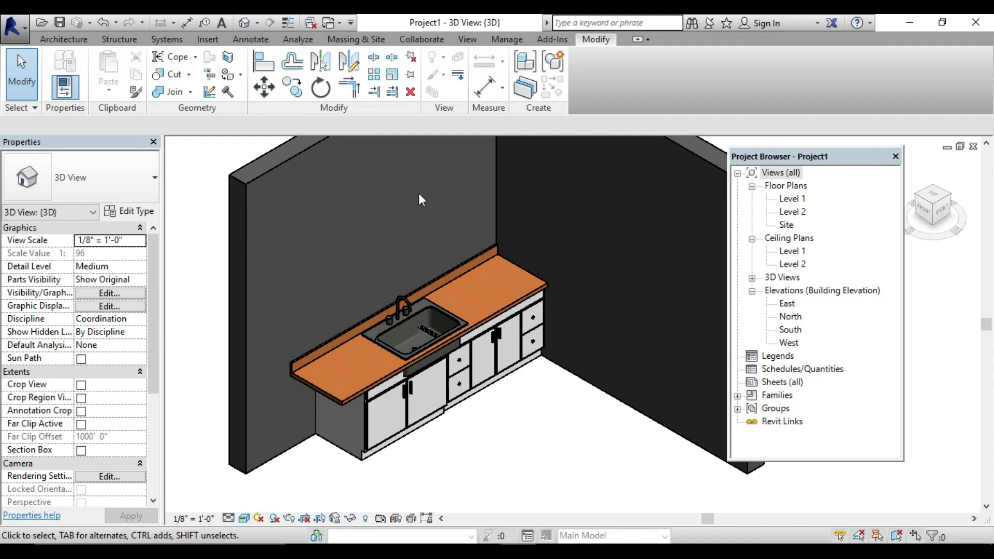
pyautogui.doubleClick(791, 200)
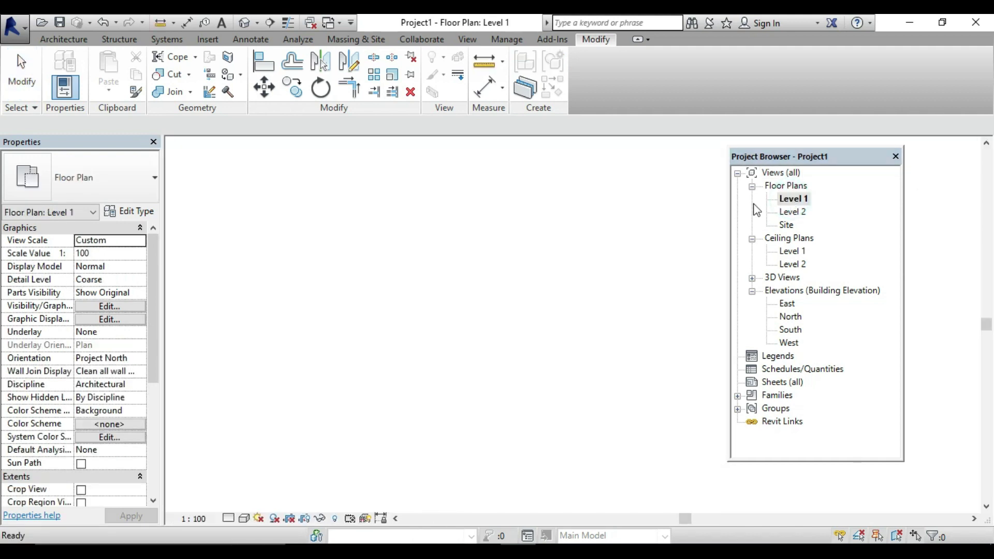
pyautogui.click(389, 225)
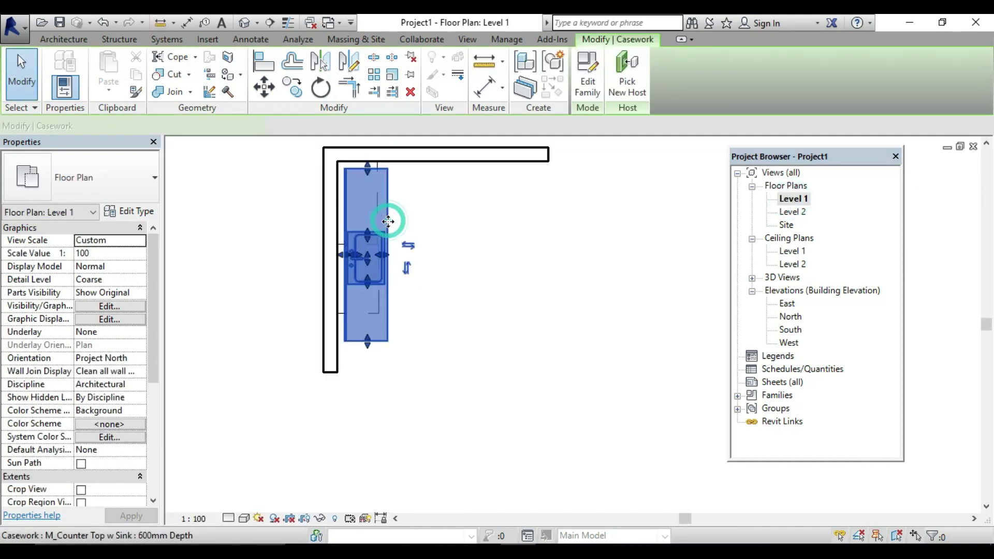
pyautogui.click(380, 208)
pyautogui.press('Delete')
pyautogui.click(385, 273)
pyautogui.doubleClick(386, 272)
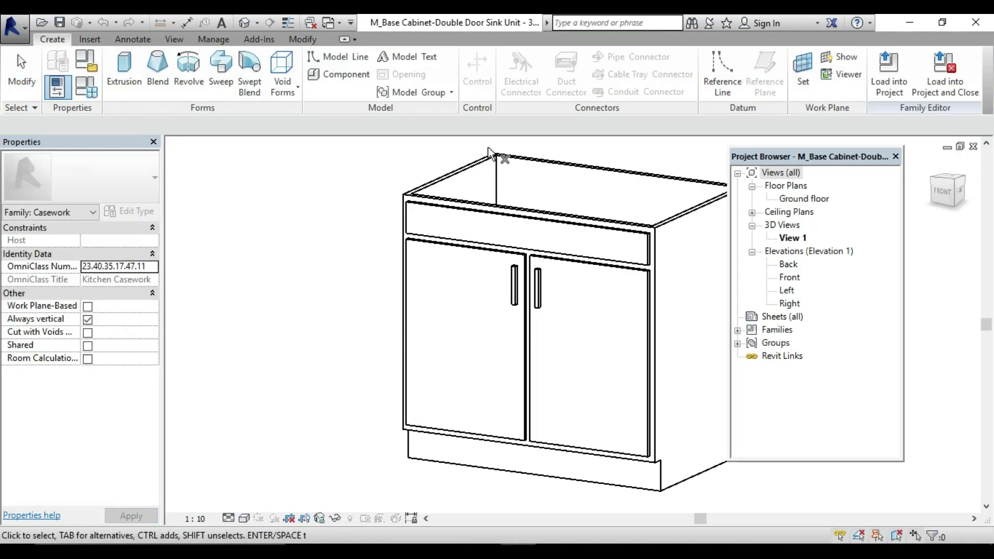
# - Load the double-door sink base cabinet family into Project1 from the Load into Projects dialog
pyautogui.click(889, 73)
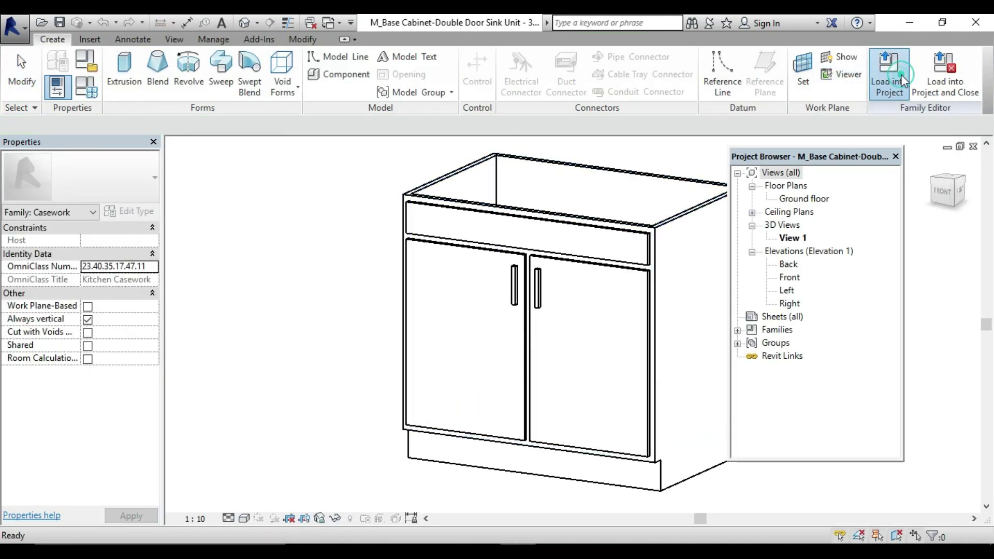
pyautogui.click(433, 208)
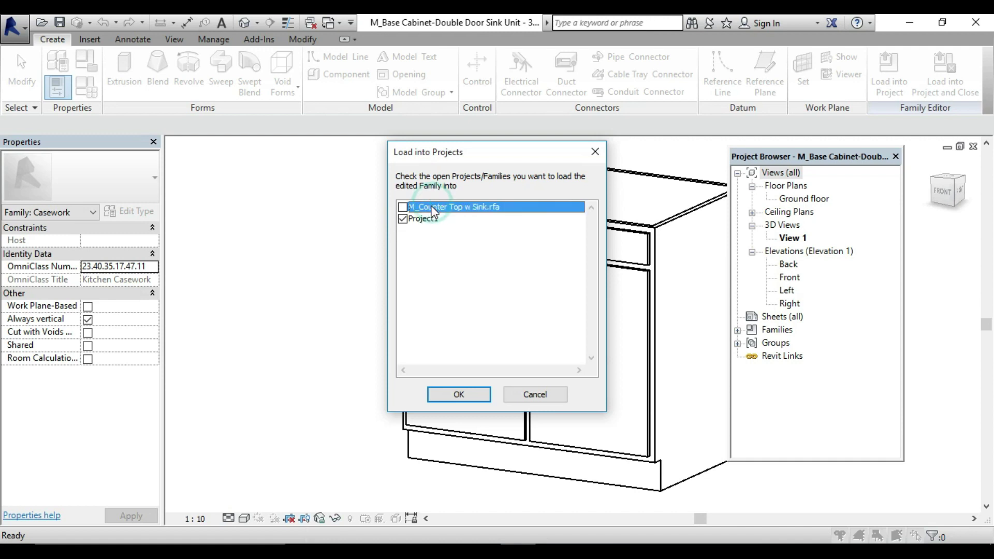
pyautogui.click(420, 225)
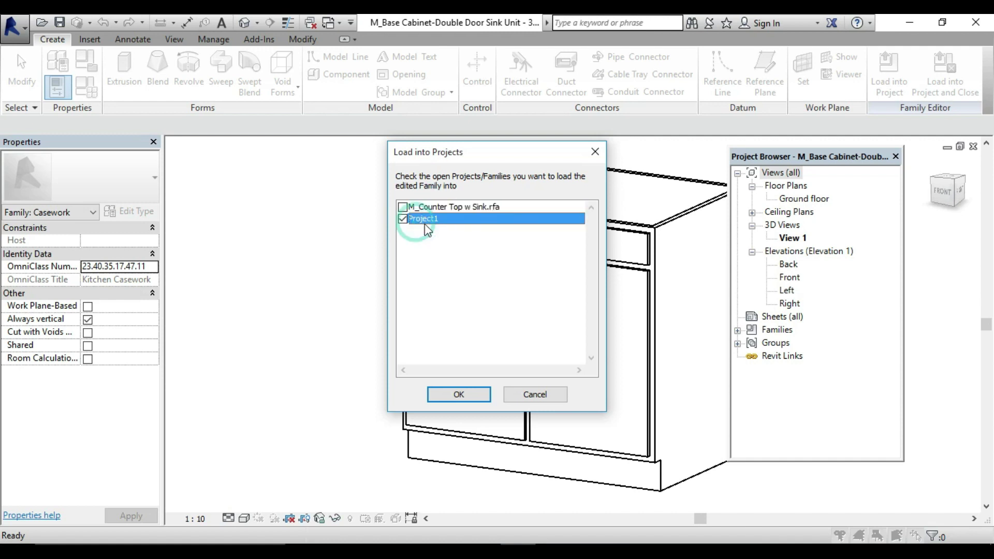
pyautogui.click(456, 399)
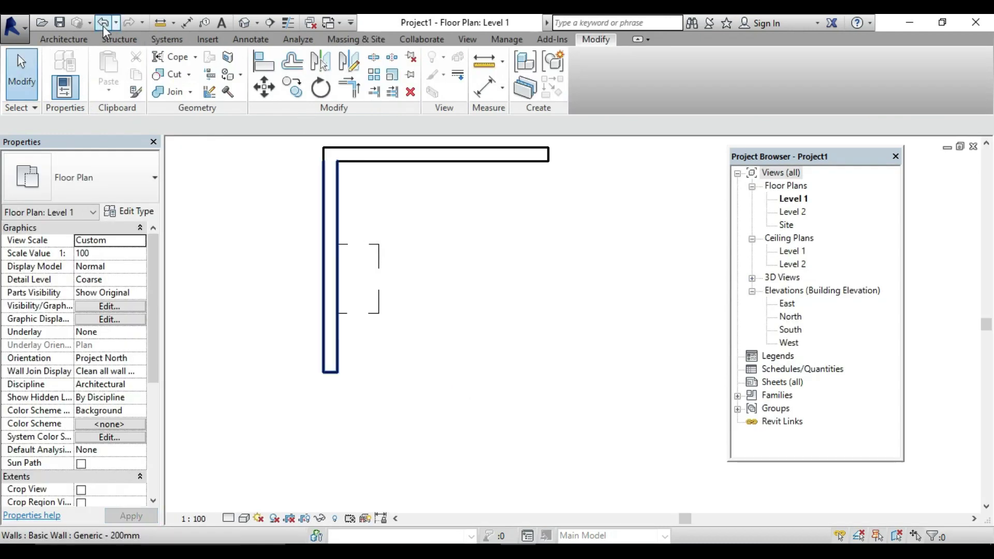
# - Load M_Base Cabinet-Corner Unit-Angled from Libraries > India > Casework > Base Cabinets and place it in the wall corner
pyautogui.click(72, 38)
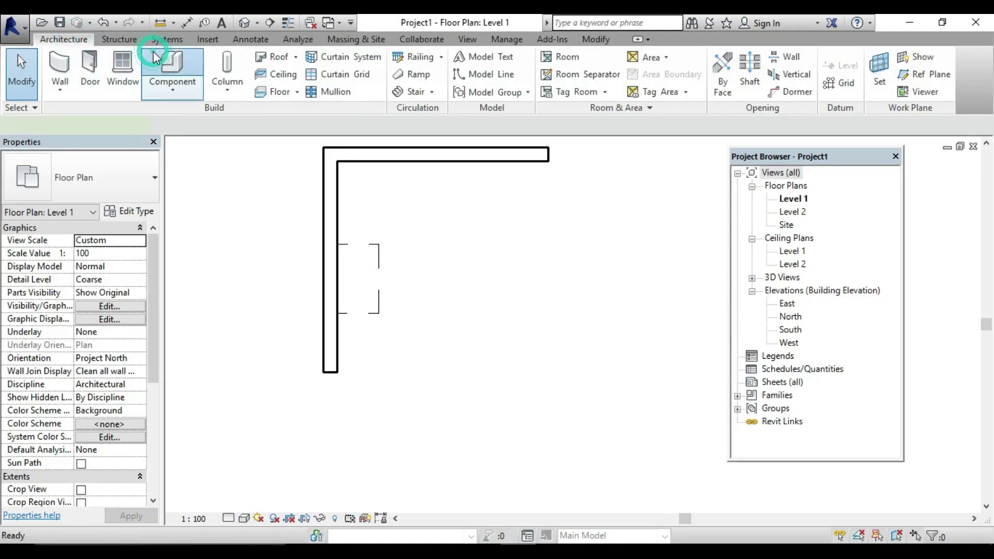
pyautogui.click(155, 57)
pyautogui.click(588, 73)
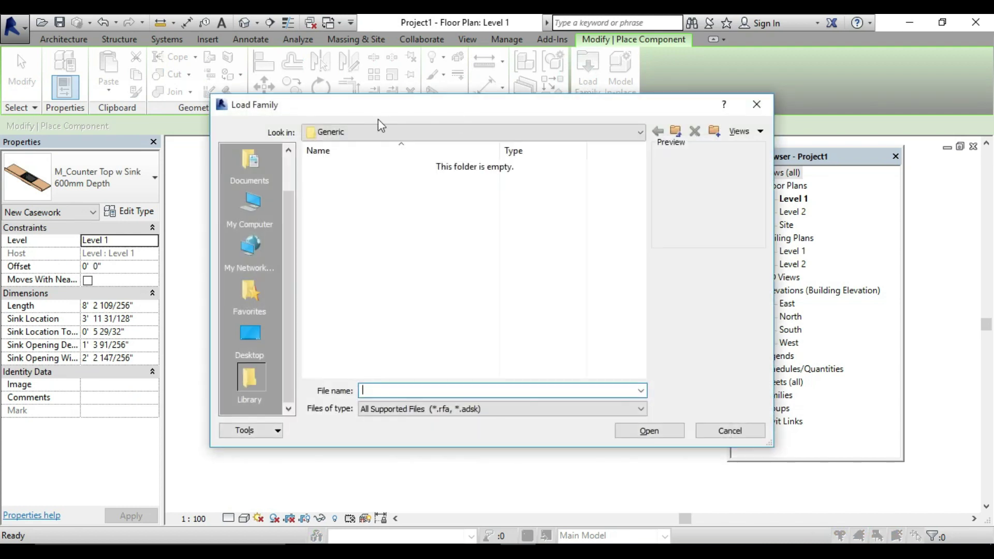
pyautogui.click(389, 134)
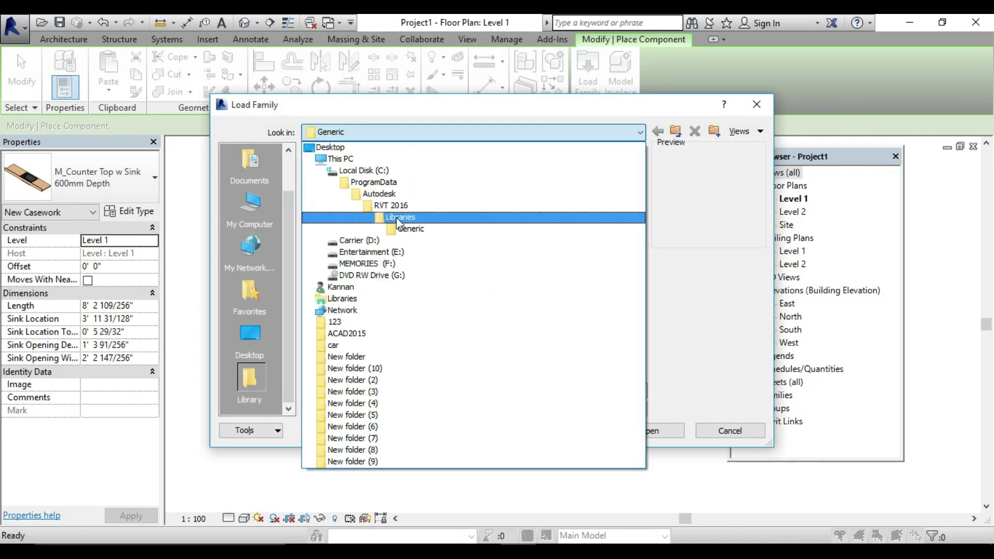
pyautogui.click(396, 215)
pyautogui.doubleClick(331, 180)
pyautogui.doubleClick(348, 205)
pyautogui.doubleClick(351, 164)
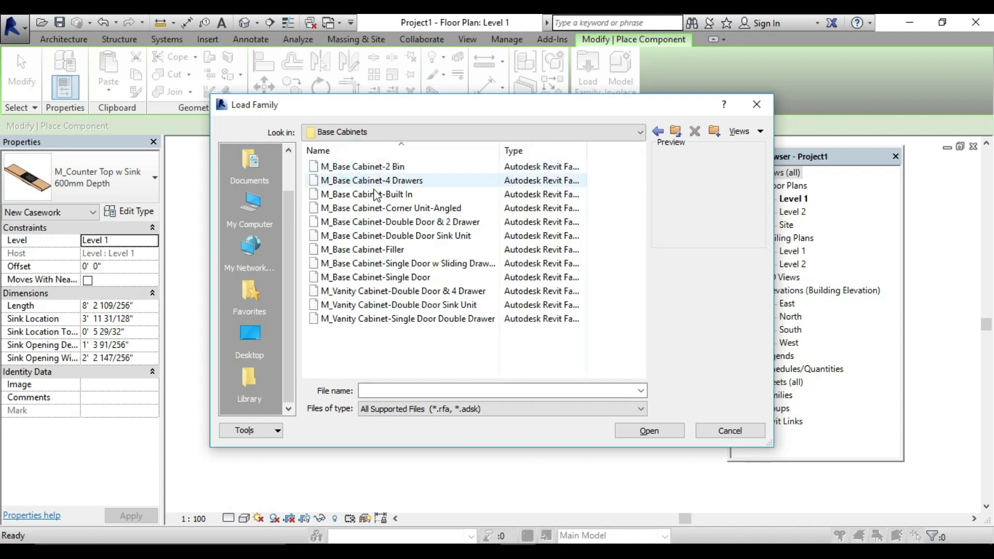
pyautogui.click(399, 208)
pyautogui.click(649, 431)
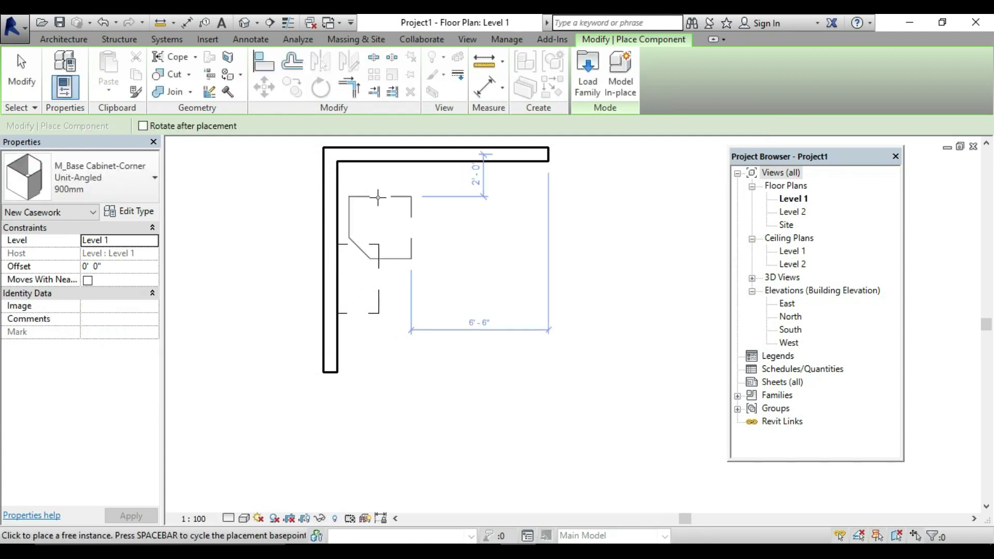
pyautogui.click(340, 199)
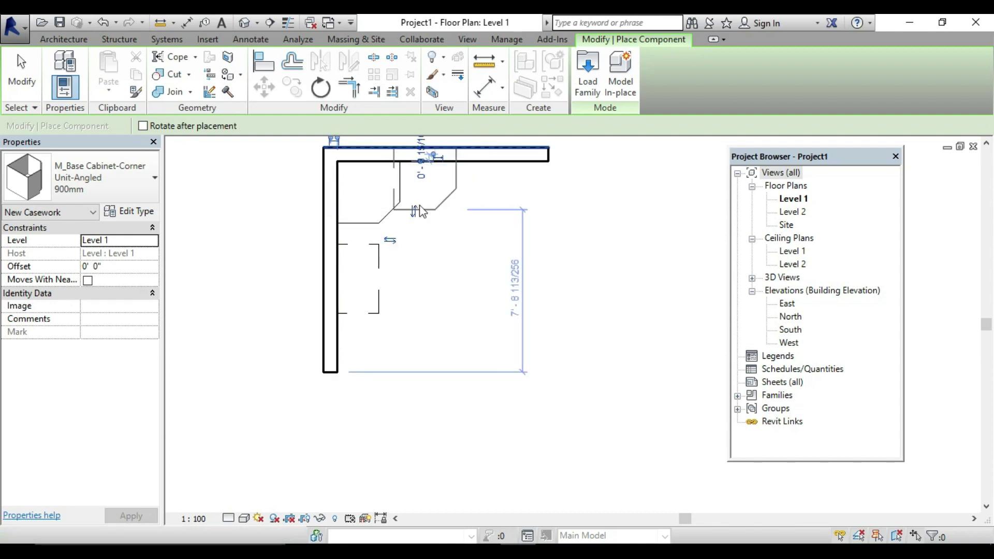
pyautogui.press('Escape')
pyautogui.press('Escape')
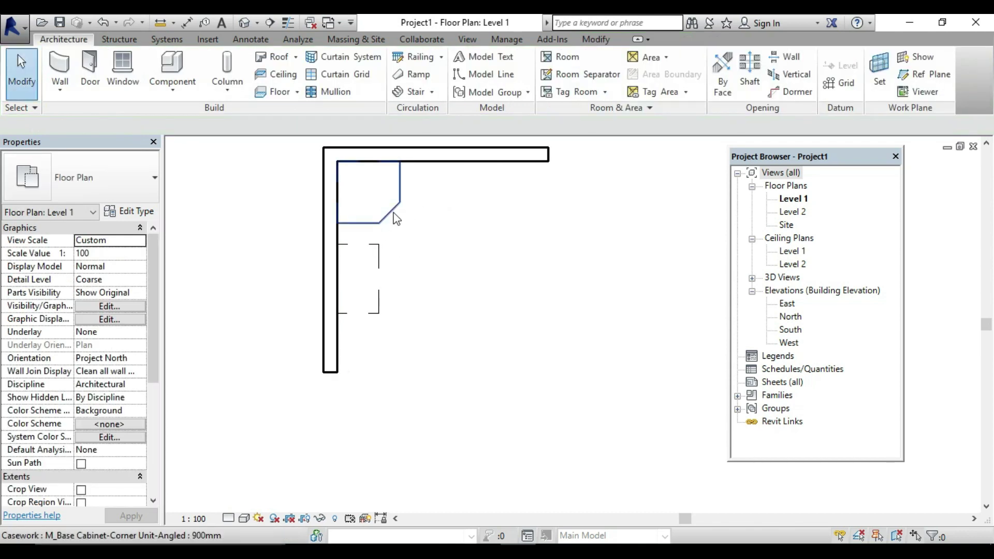
# - Load M_Counter Top-L Shaped 2 from India > Casework > Counter Tops and place it at the wall corner
pyautogui.click(172, 65)
pyautogui.click(586, 71)
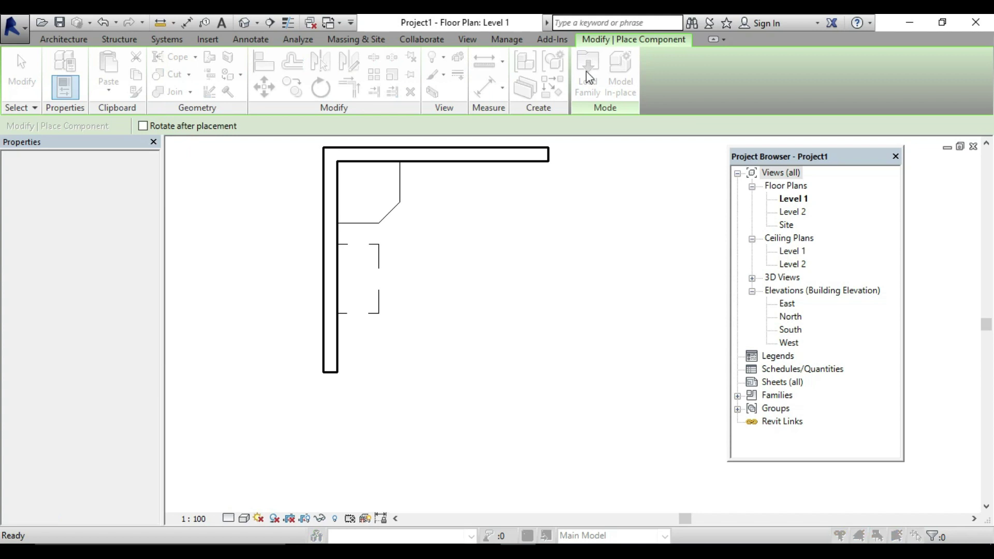
pyautogui.click(339, 136)
pyautogui.click(393, 215)
pyautogui.doubleClick(355, 181)
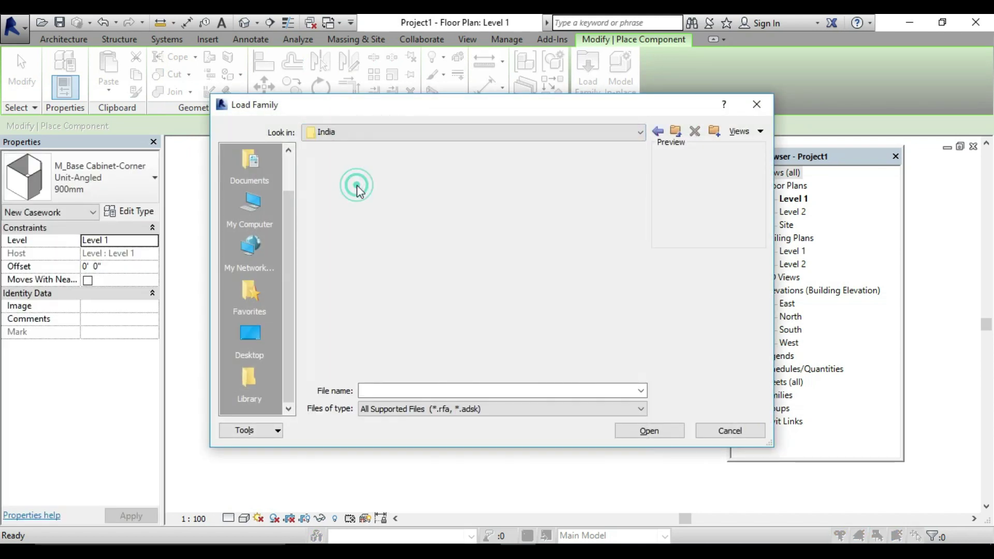
pyautogui.doubleClick(360, 209)
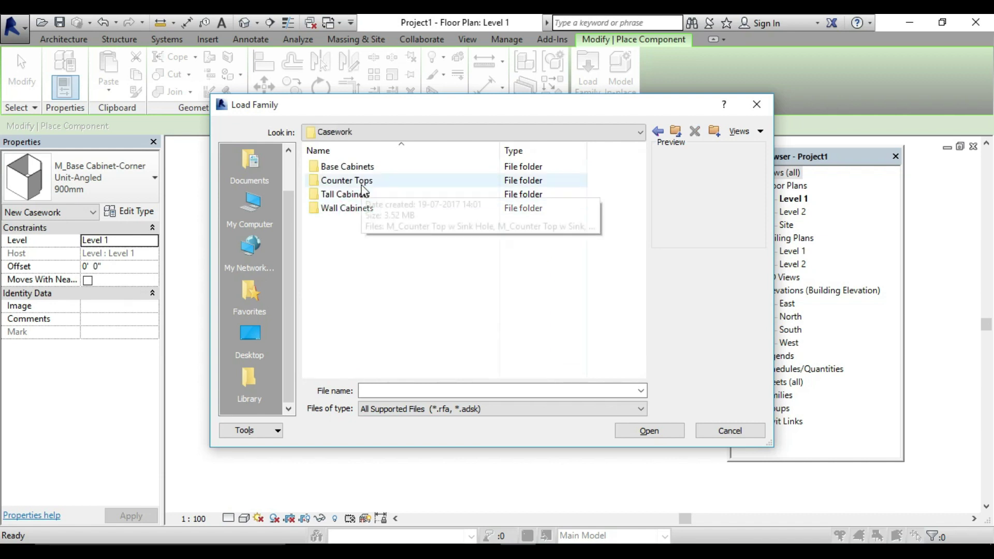
pyautogui.doubleClick(365, 179)
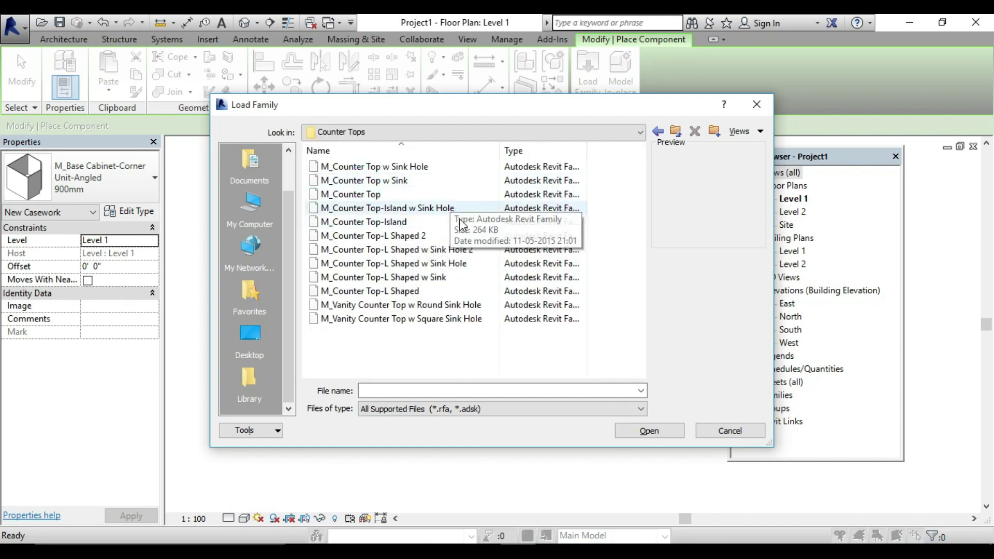
pyautogui.click(437, 237)
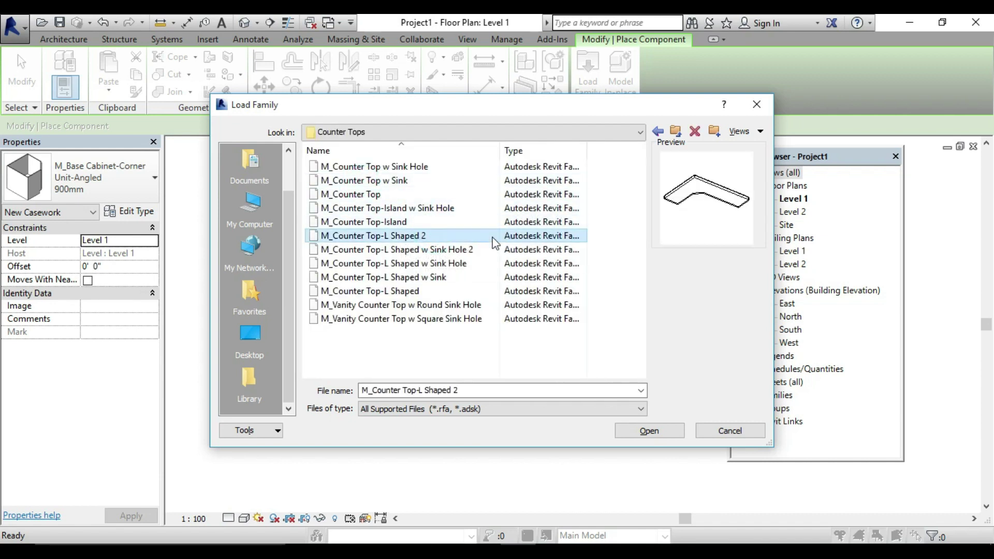
pyautogui.click(657, 431)
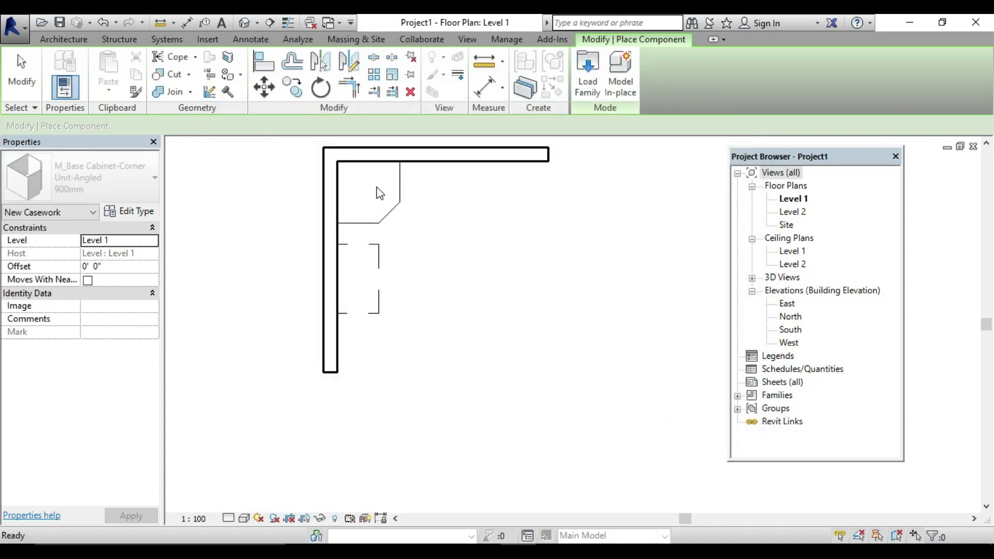
pyautogui.click(337, 164)
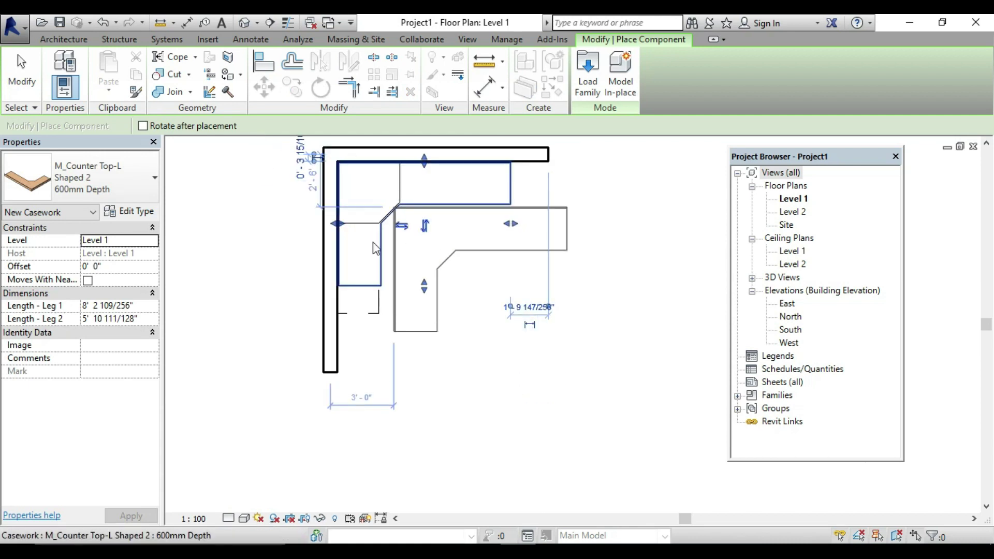
pyautogui.press('Escape')
pyautogui.press('Escape')
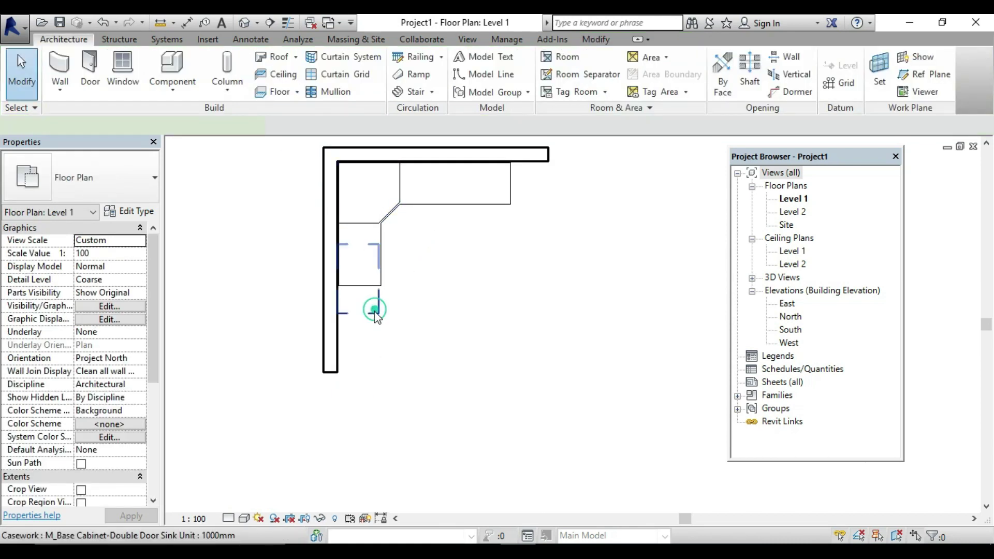
# - Delete the sink base unit, check the default 3D view, and return to the Level 1 plan
pyautogui.click(375, 313)
pyautogui.press('Delete')
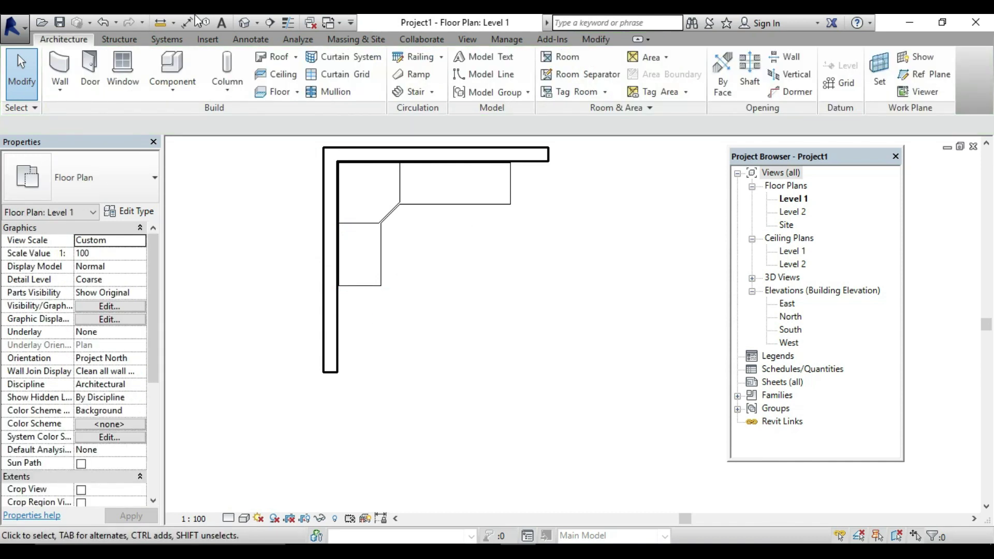
pyautogui.click(248, 23)
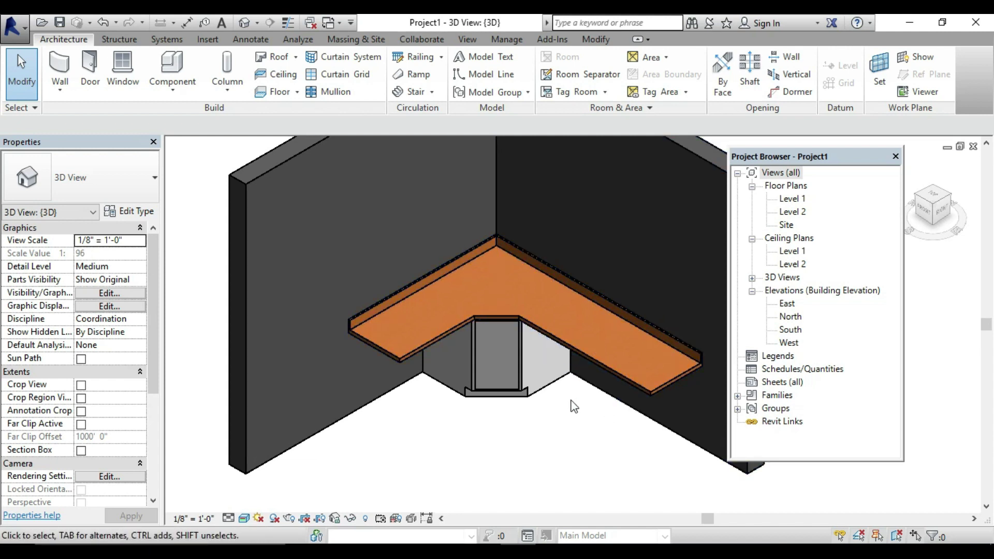
pyautogui.click(774, 204)
pyautogui.doubleClick(789, 199)
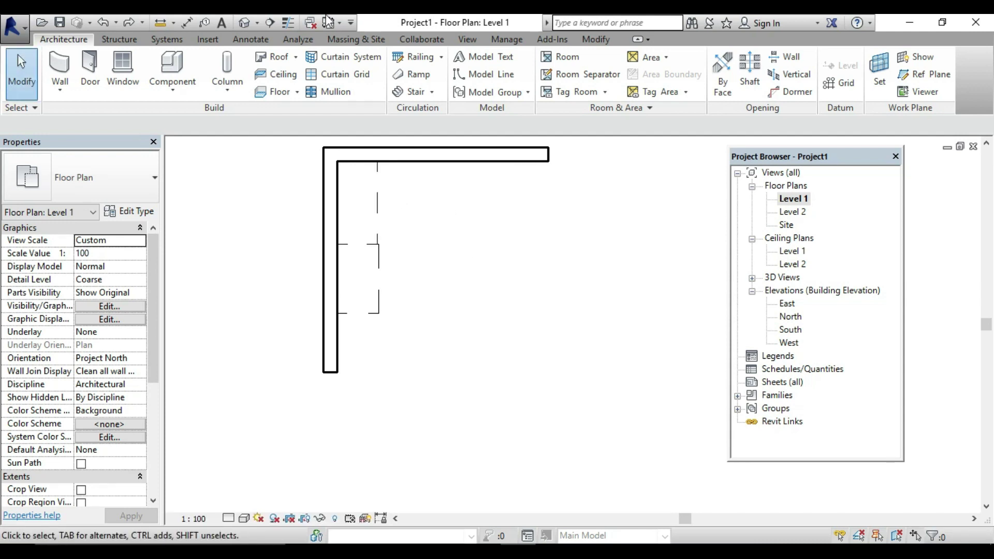
# - Check the kitchen in the default 3D view, then return to the Level 1 floor plan
pyautogui.click(242, 22)
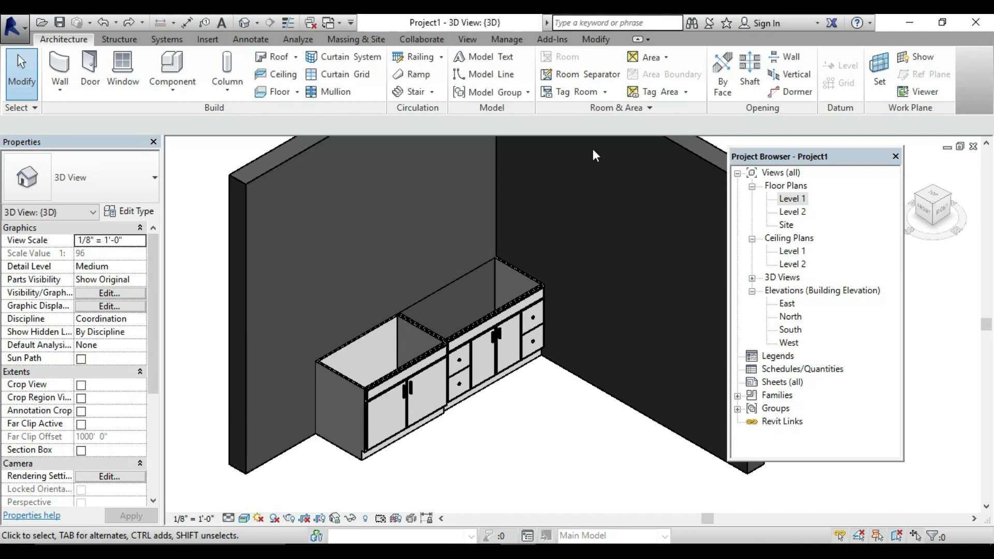
pyautogui.doubleClick(795, 193)
pyautogui.doubleClick(794, 192)
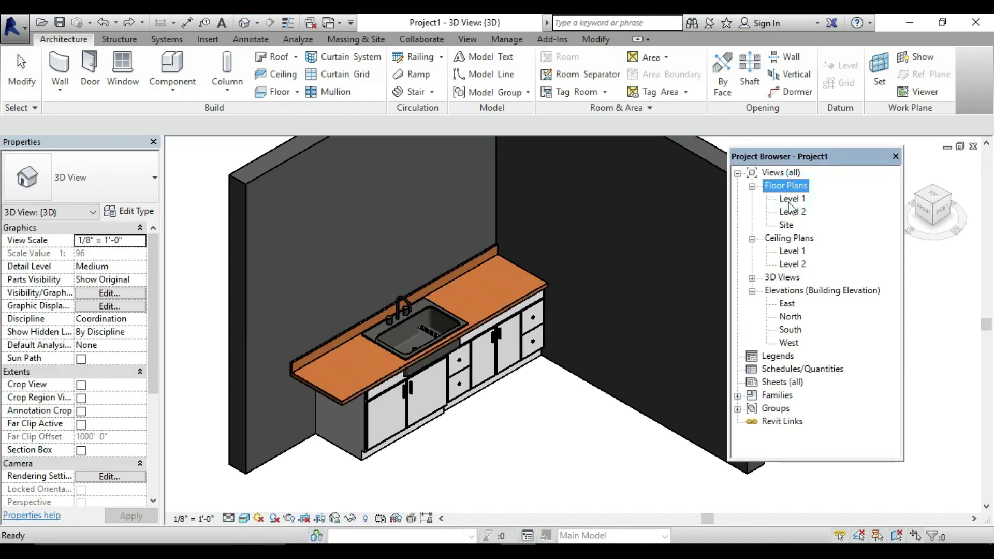
pyautogui.doubleClick(789, 202)
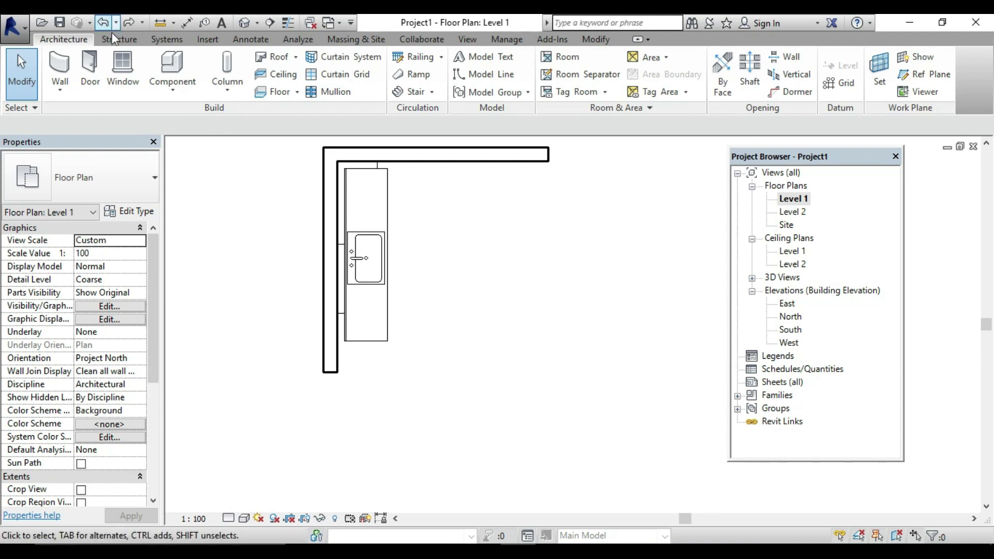
# - Browse the family library to Libraries > India > Specialty Equipment > Domestic
pyautogui.click(173, 64)
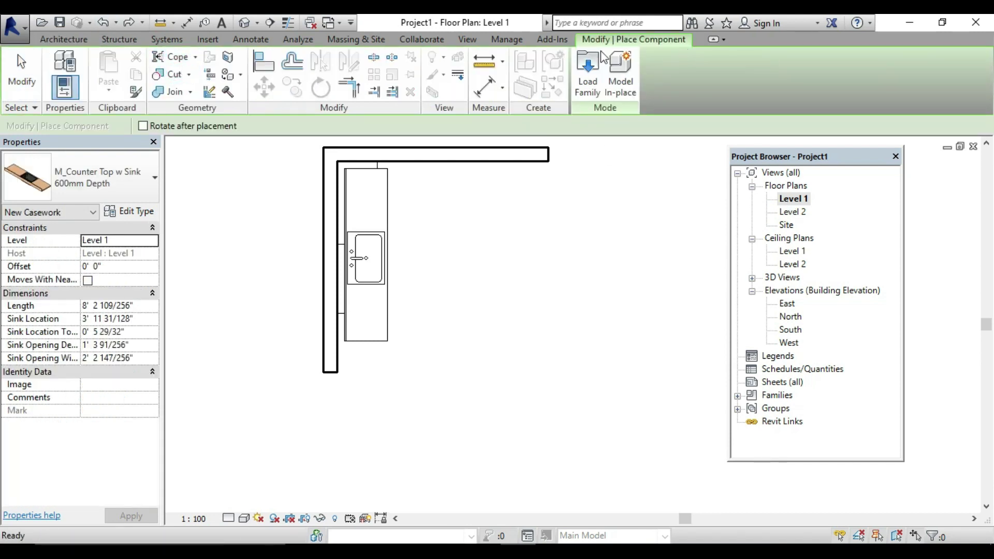
pyautogui.click(588, 70)
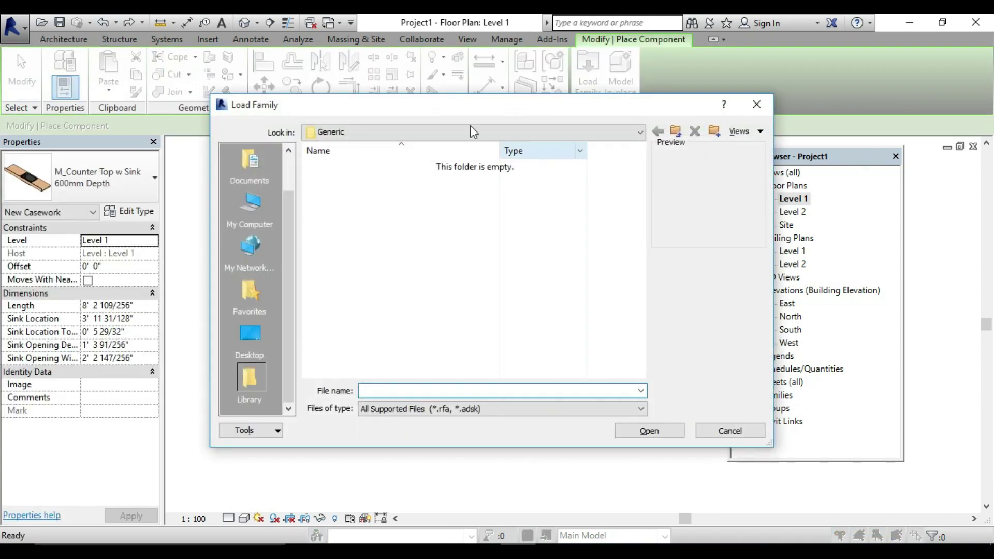
pyautogui.click(455, 132)
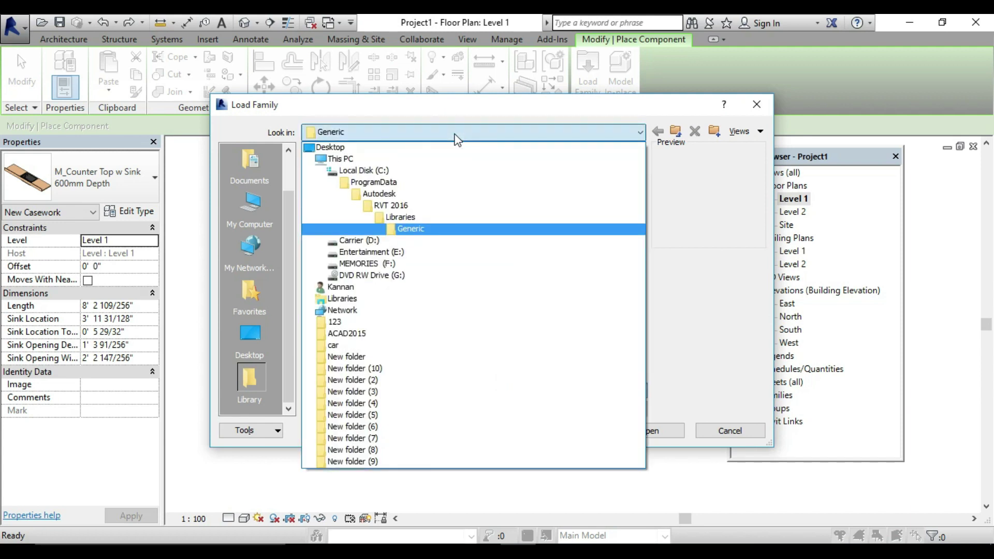
pyautogui.click(401, 208)
pyautogui.doubleClick(371, 195)
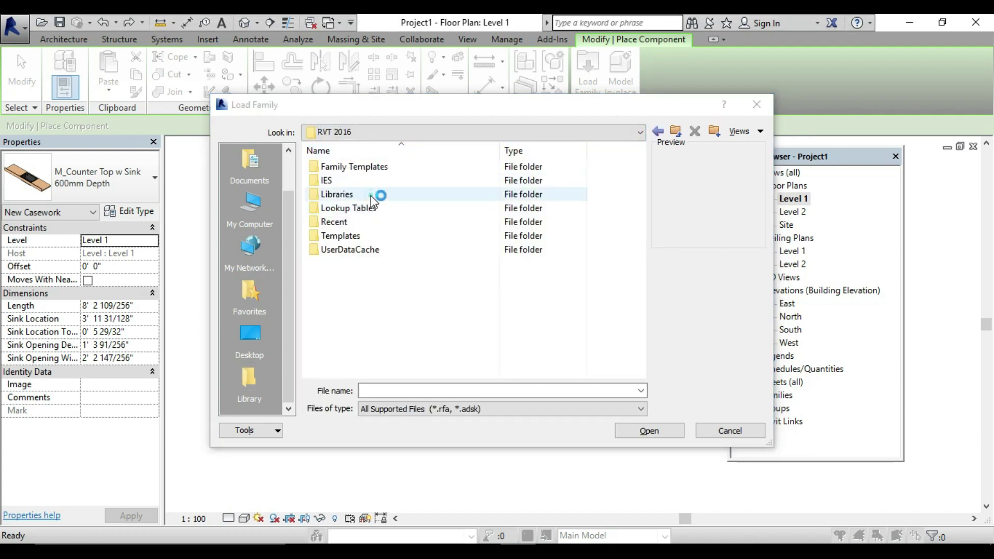
pyautogui.click(370, 179)
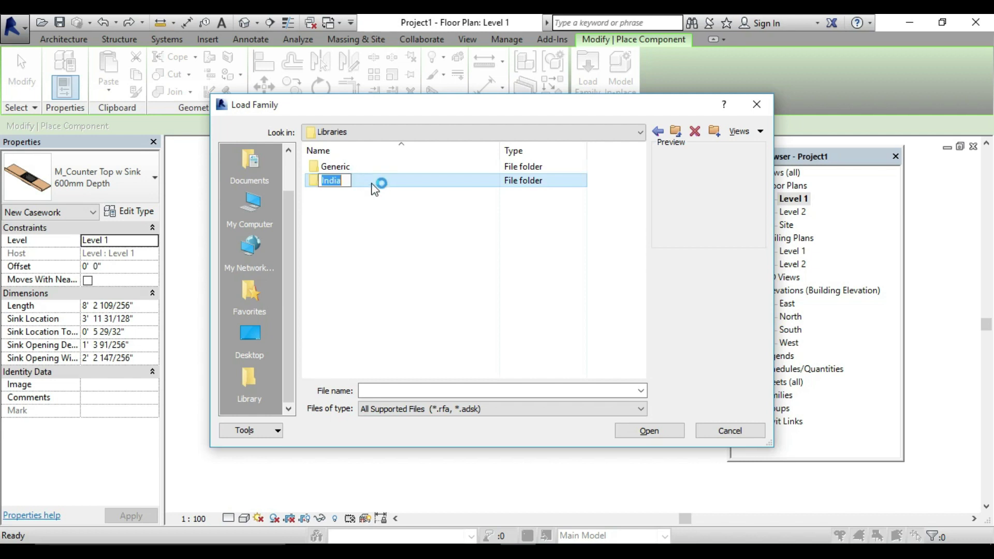
pyautogui.doubleClick(377, 185)
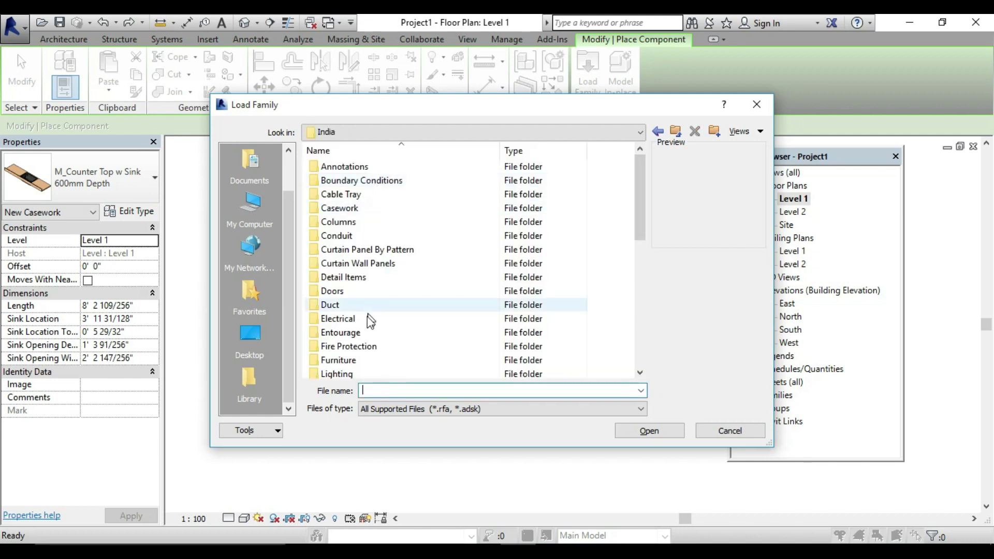
pyautogui.scroll(-3, 373, 366)
pyautogui.scroll(-2, 382, 363)
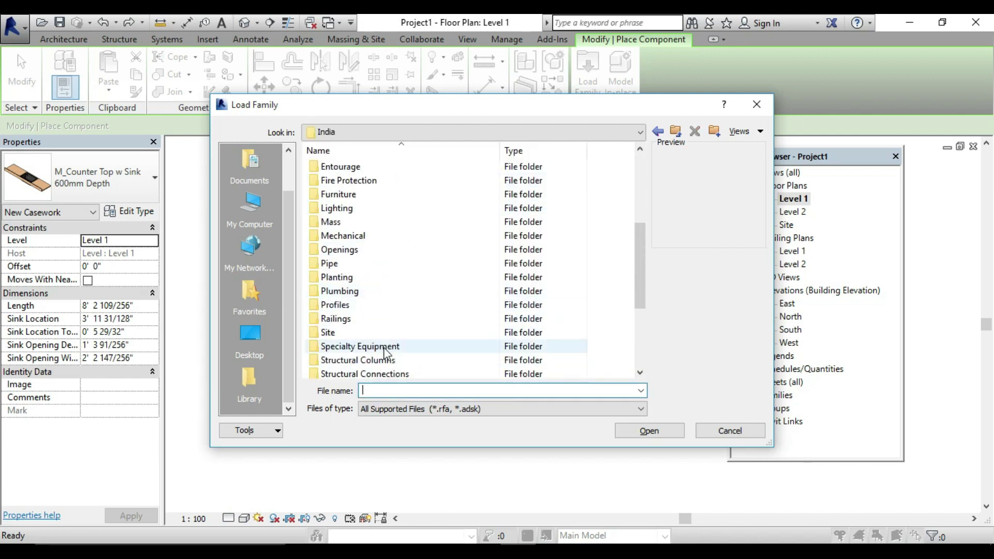
pyautogui.doubleClick(386, 348)
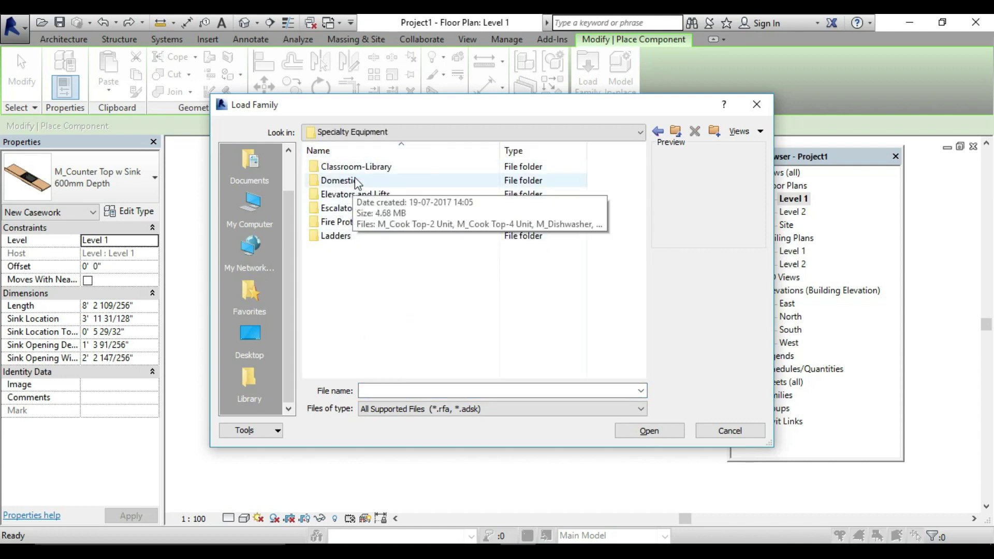
pyautogui.doubleClick(353, 180)
# - Preview the domestic appliance families and load M_Kitchenette - Medium
pyautogui.click(343, 167)
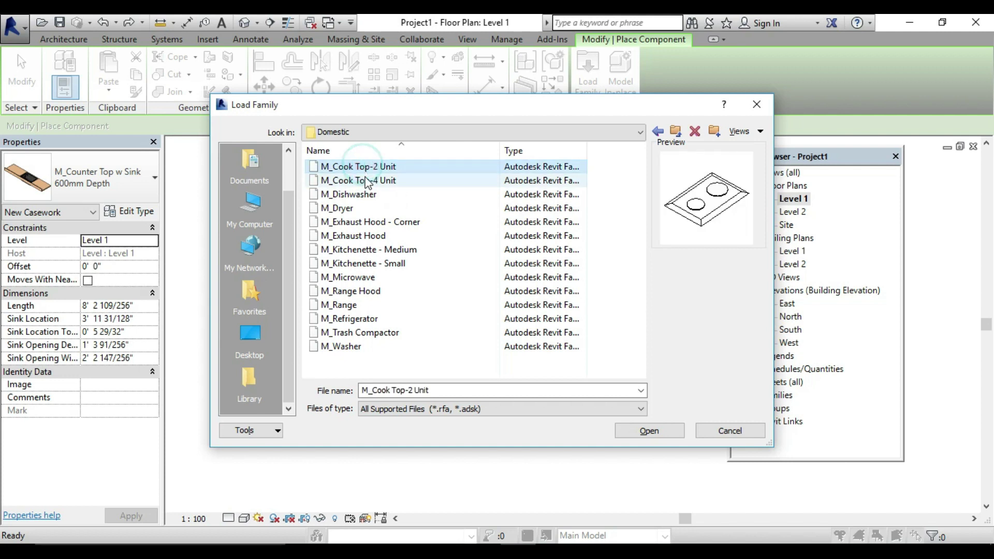
pyautogui.click(356, 180)
pyautogui.click(370, 194)
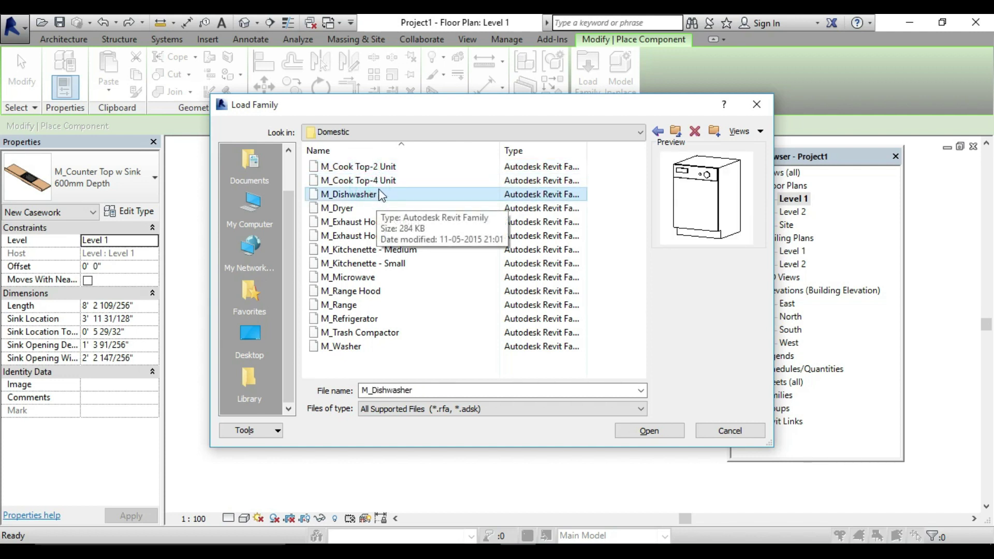
pyautogui.click(380, 183)
pyautogui.click(357, 264)
pyautogui.click(357, 291)
pyautogui.click(366, 319)
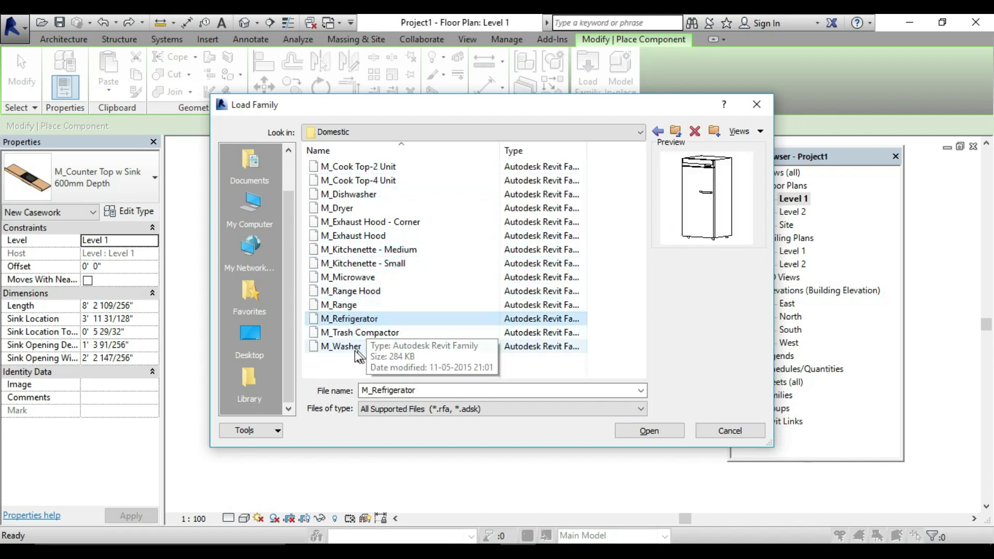
pyautogui.click(352, 346)
pyautogui.click(372, 331)
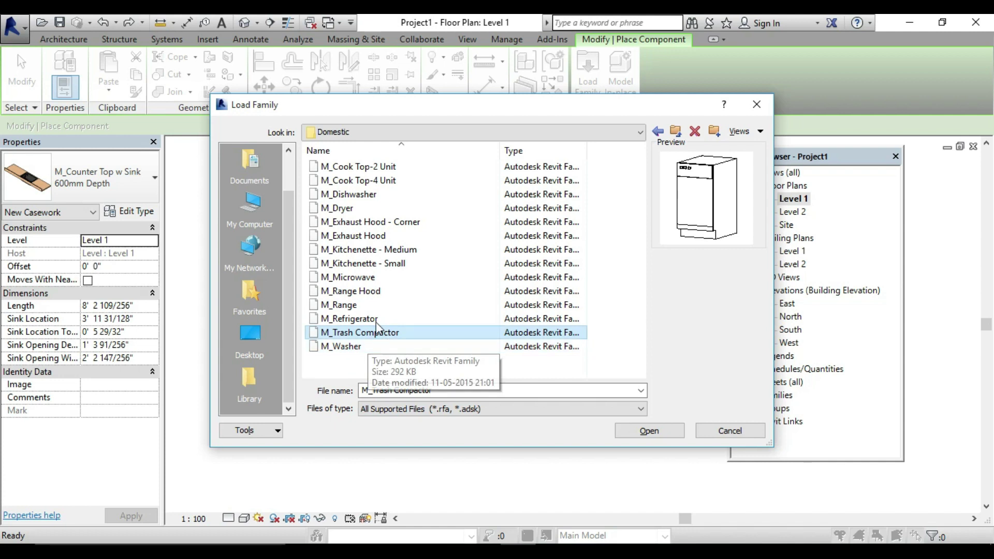
pyautogui.click(382, 250)
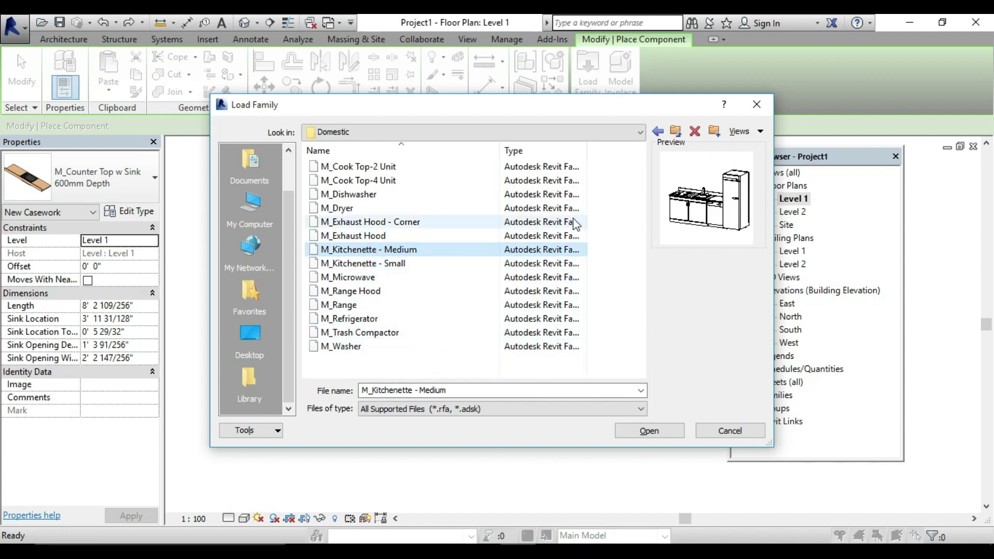
pyautogui.doubleClick(428, 255)
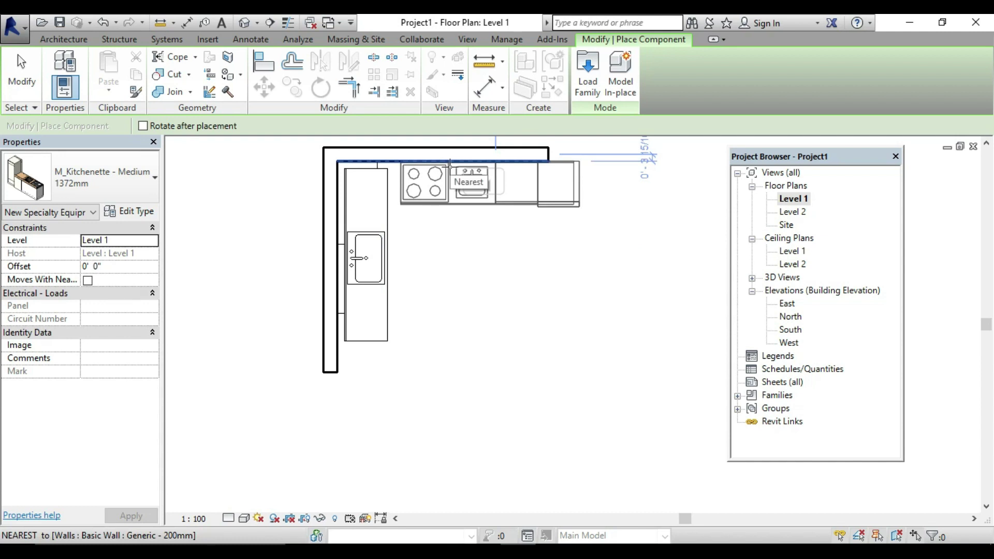
# - Place the M_Kitchenette - Medium 1372mm unit against the top wall and frame the kitchen in 3D
pyautogui.click(438, 165)
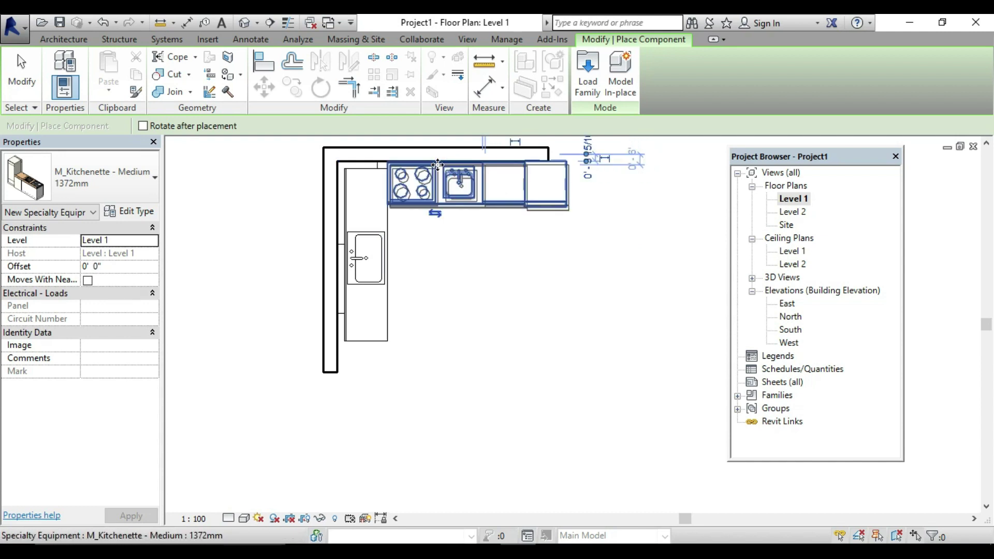
pyautogui.press('Escape')
pyautogui.press('Escape')
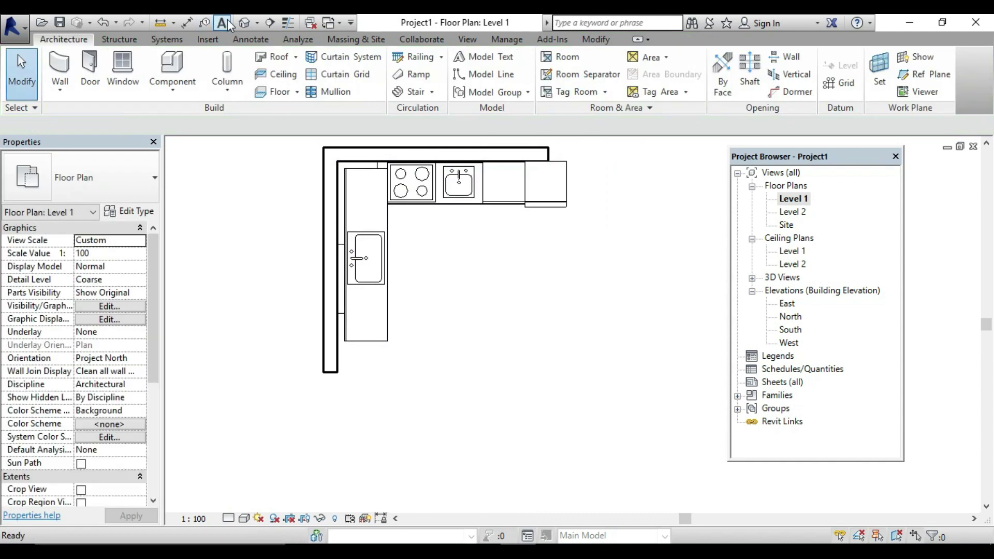
pyautogui.click(241, 23)
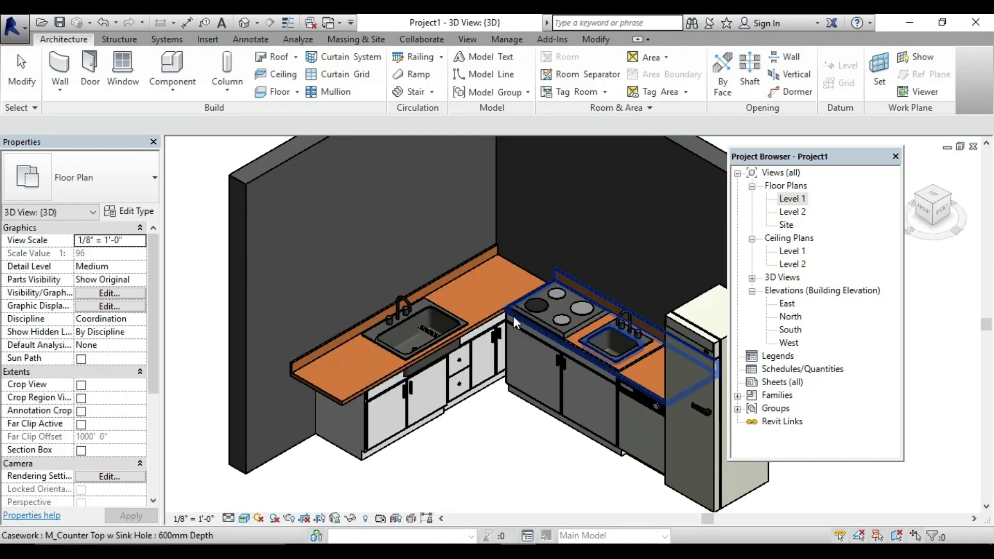
pyautogui.moveTo(525, 319); pyautogui.dragTo(417, 267, button='middle')
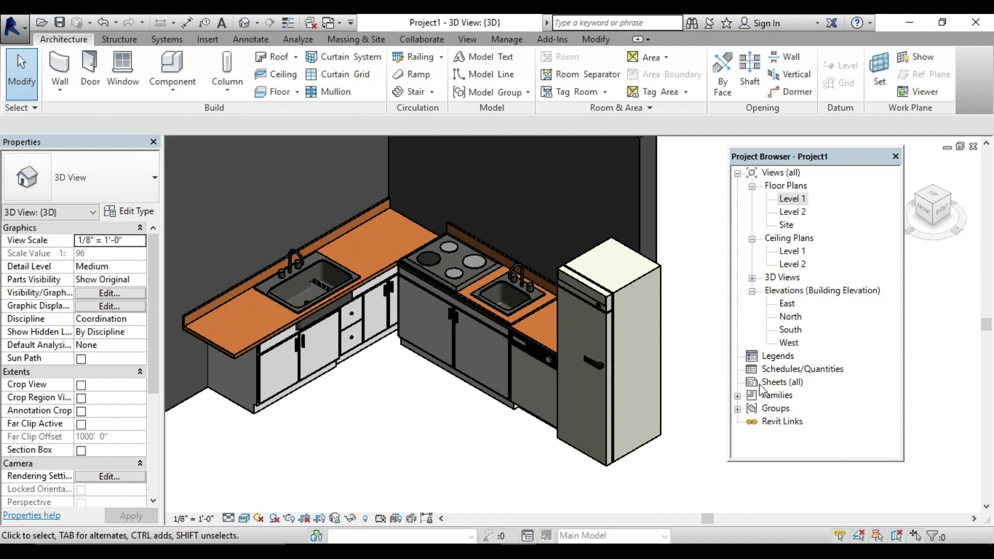
pyautogui.scroll(-1, 491, 348)
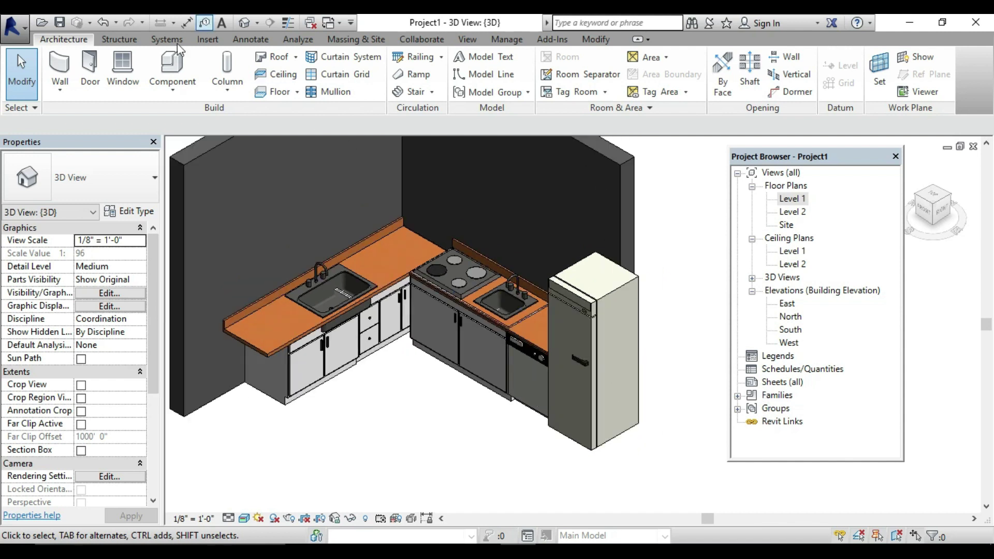
pyautogui.click(173, 65)
pyautogui.click(586, 74)
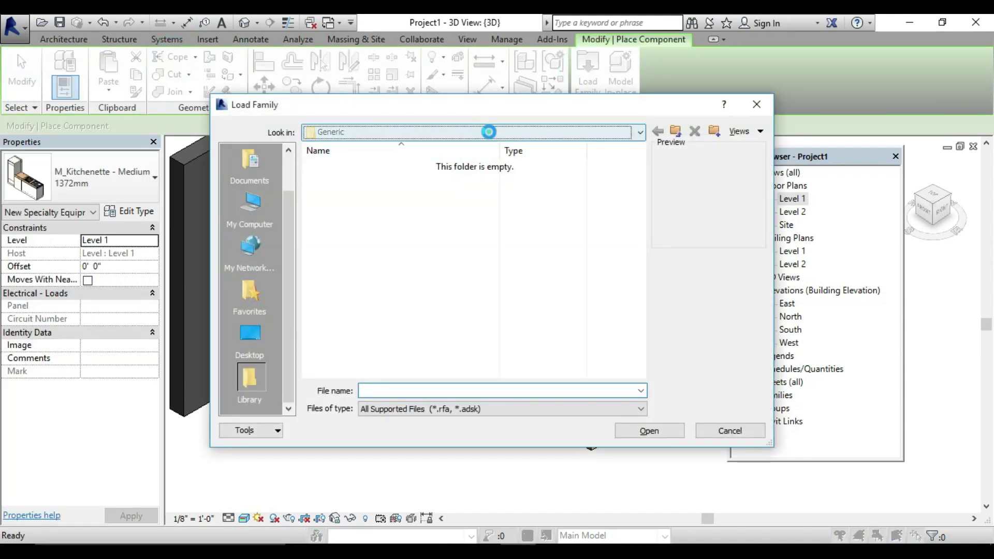
pyautogui.click(488, 131)
pyautogui.click(405, 218)
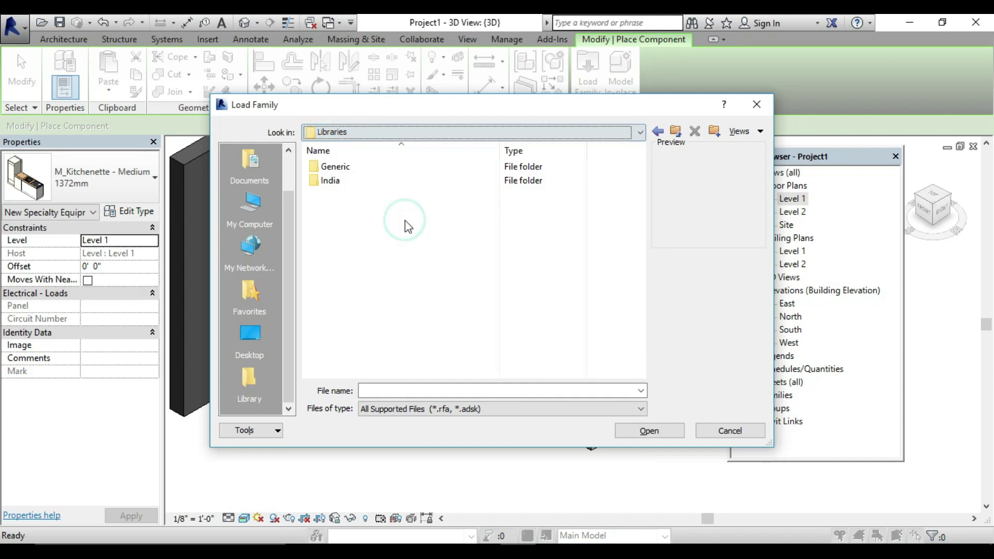
pyautogui.doubleClick(382, 180)
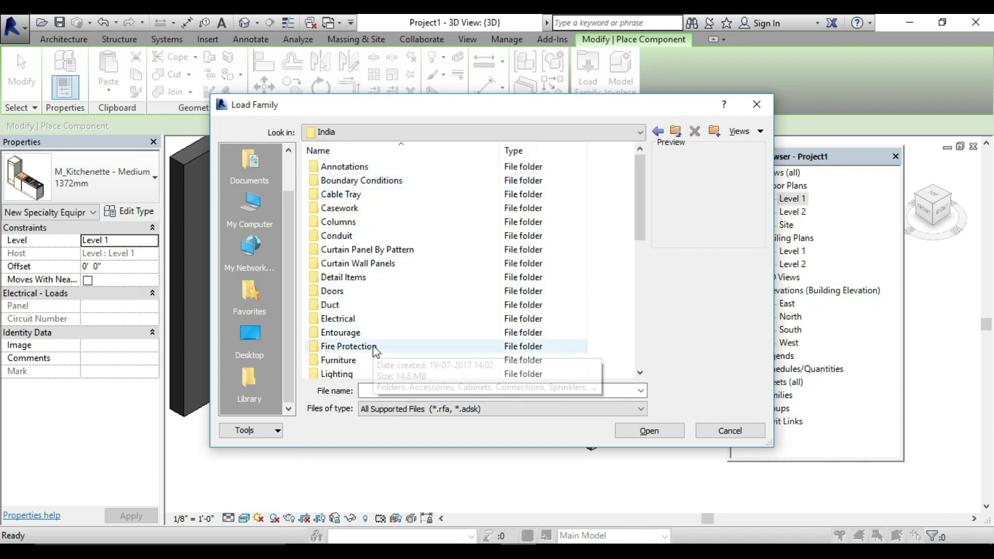
pyautogui.scroll(-2, 375, 352)
pyautogui.scroll(-3, 379, 352)
pyautogui.doubleClick(373, 306)
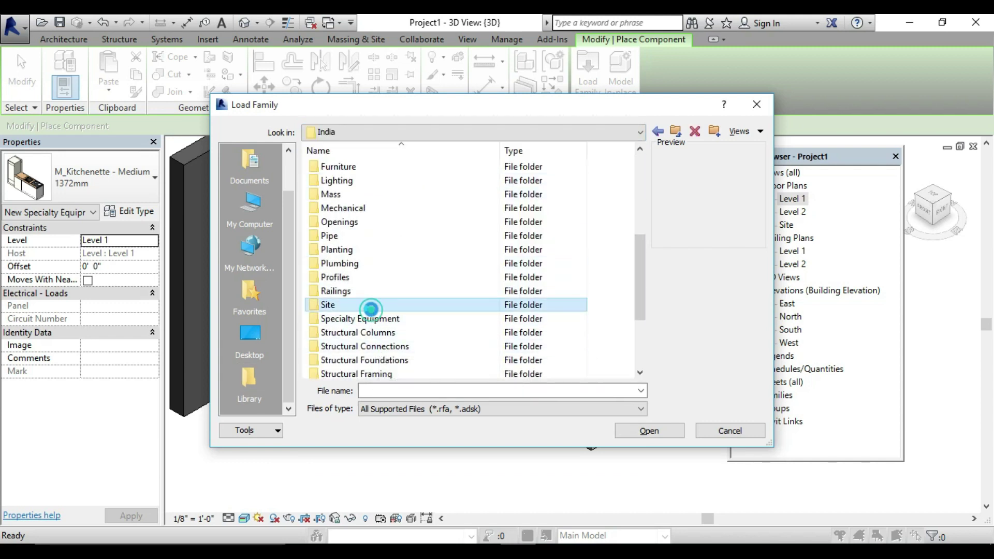
pyautogui.click(657, 131)
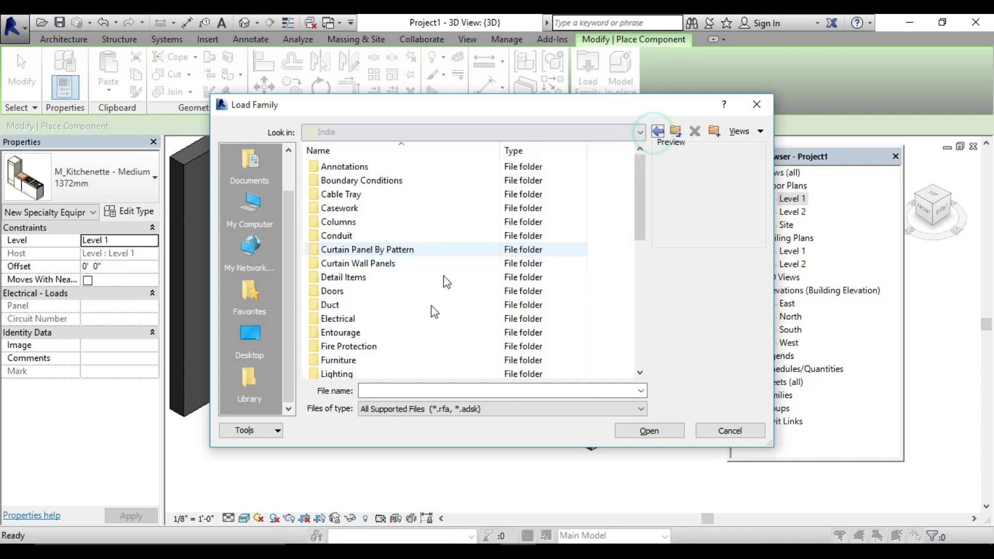
pyautogui.scroll(-5, 374, 366)
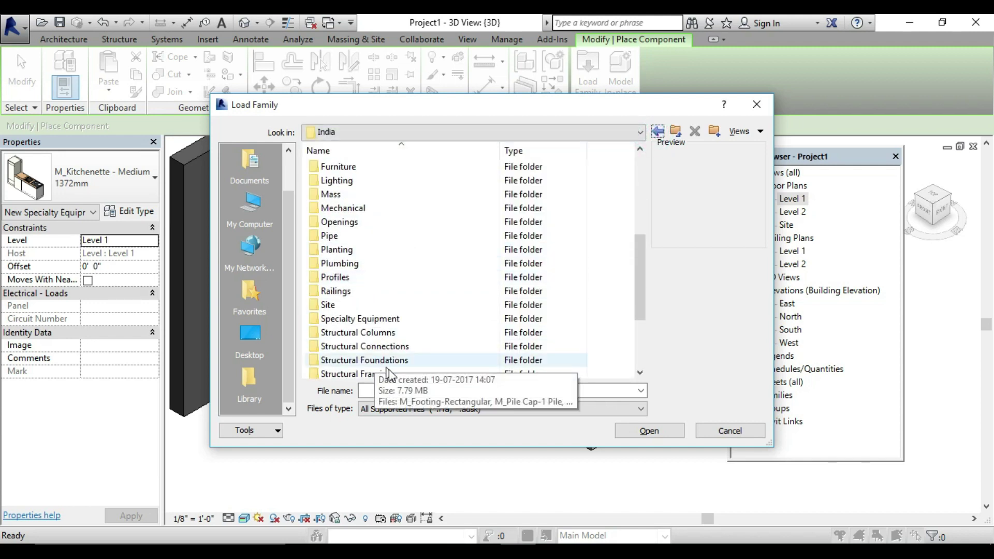
pyautogui.doubleClick(386, 320)
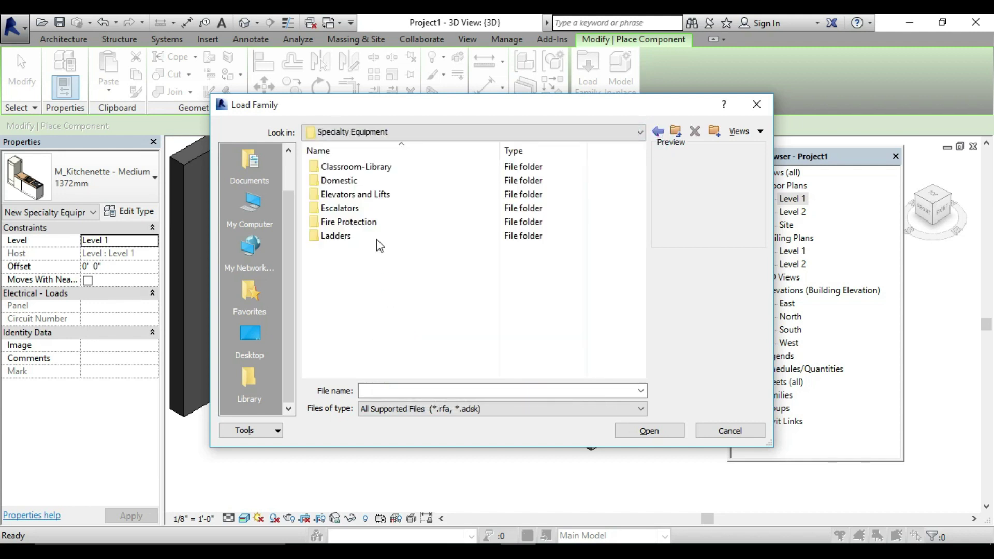
pyautogui.doubleClick(387, 181)
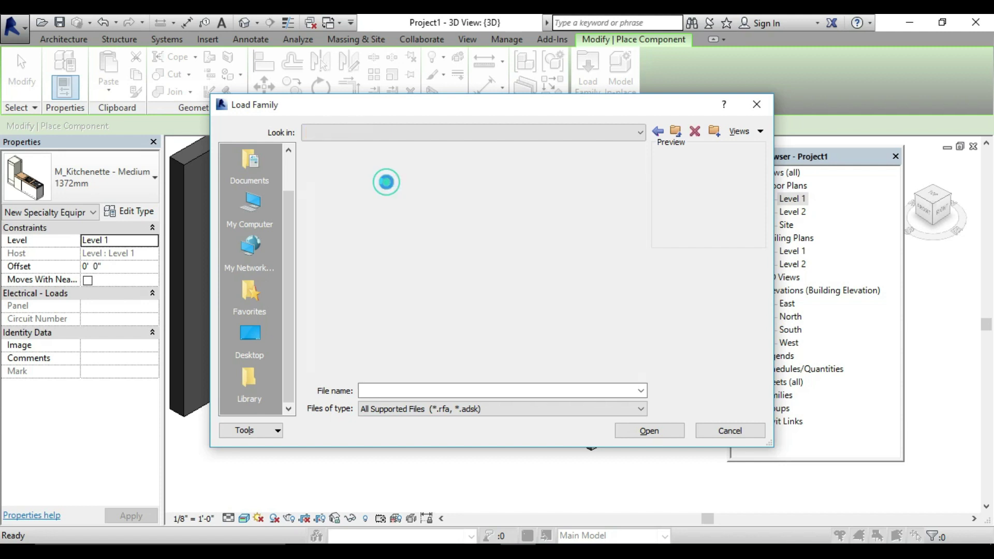
pyautogui.click(388, 319)
pyautogui.click(404, 332)
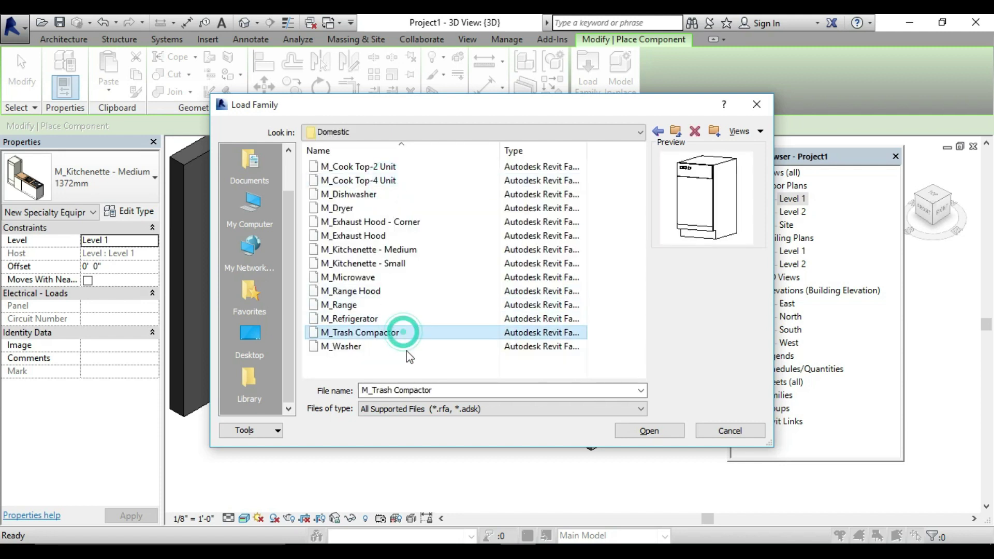
pyautogui.click(405, 346)
pyautogui.click(388, 305)
pyautogui.click(389, 291)
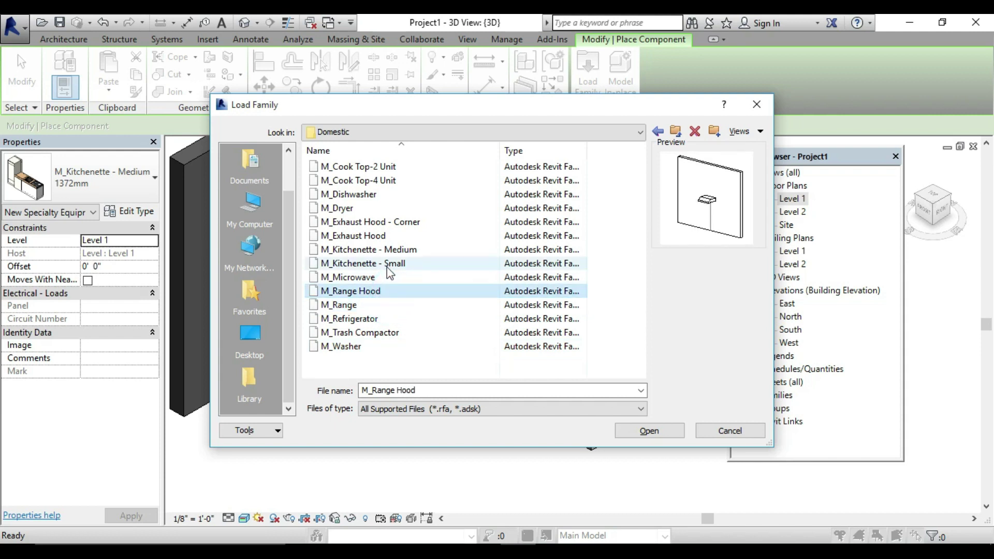
pyautogui.click(388, 265)
pyautogui.click(362, 318)
pyautogui.click(368, 304)
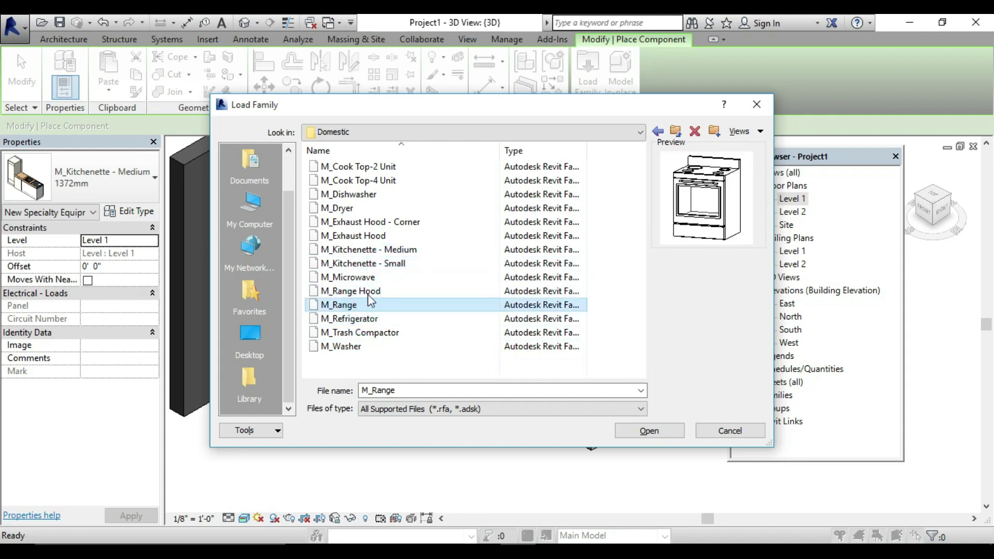
pyautogui.click(371, 290)
pyautogui.click(372, 278)
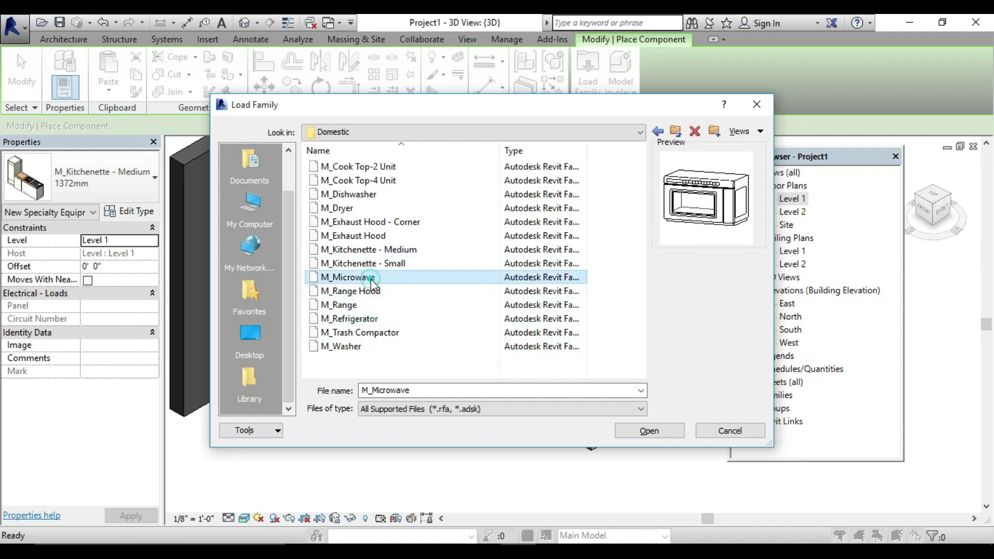
pyautogui.click(374, 193)
pyautogui.click(374, 182)
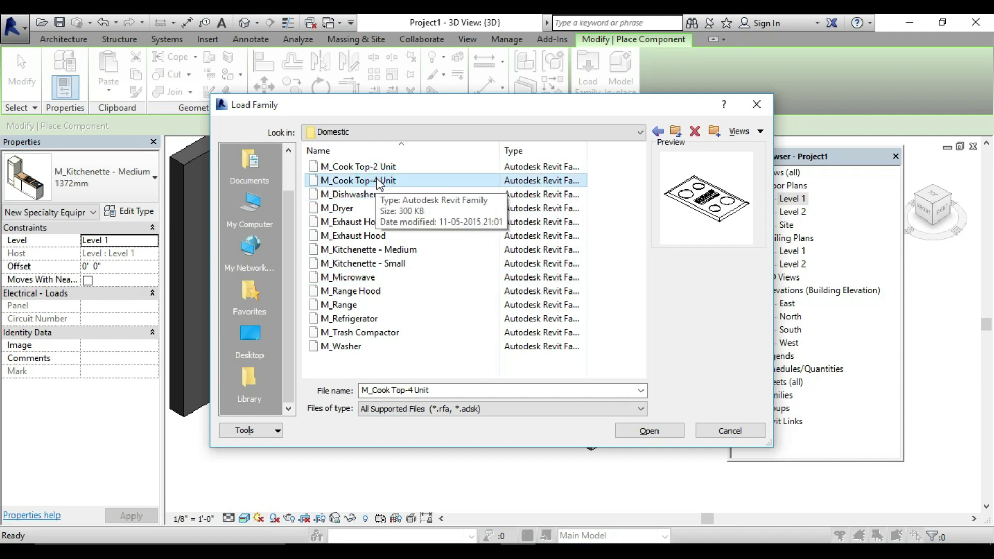
pyautogui.click(378, 171)
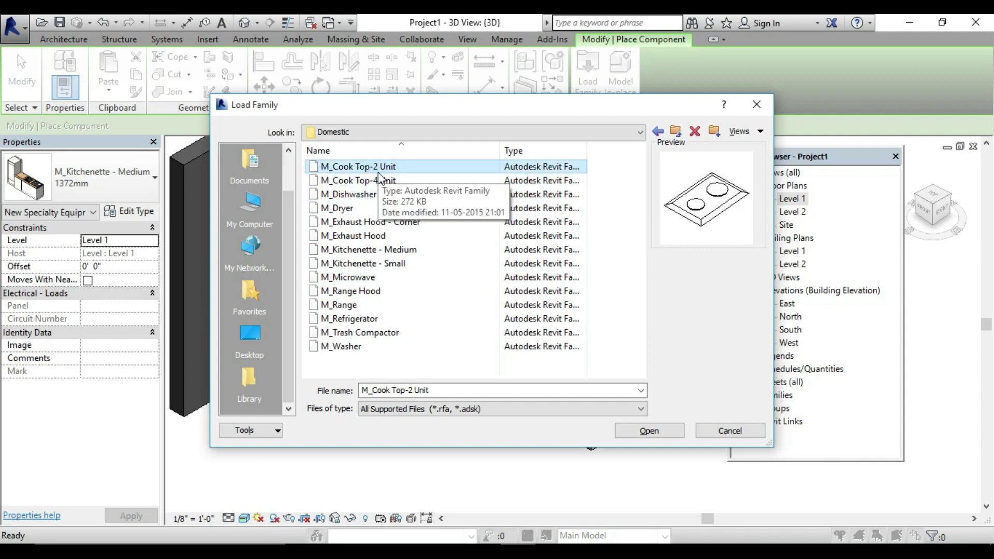
pyautogui.click(387, 264)
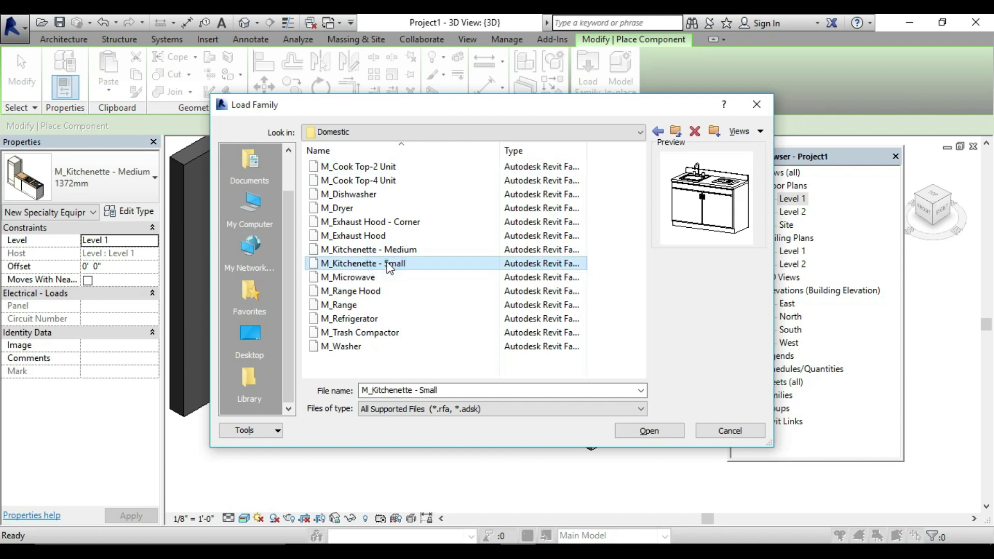
pyautogui.click(758, 106)
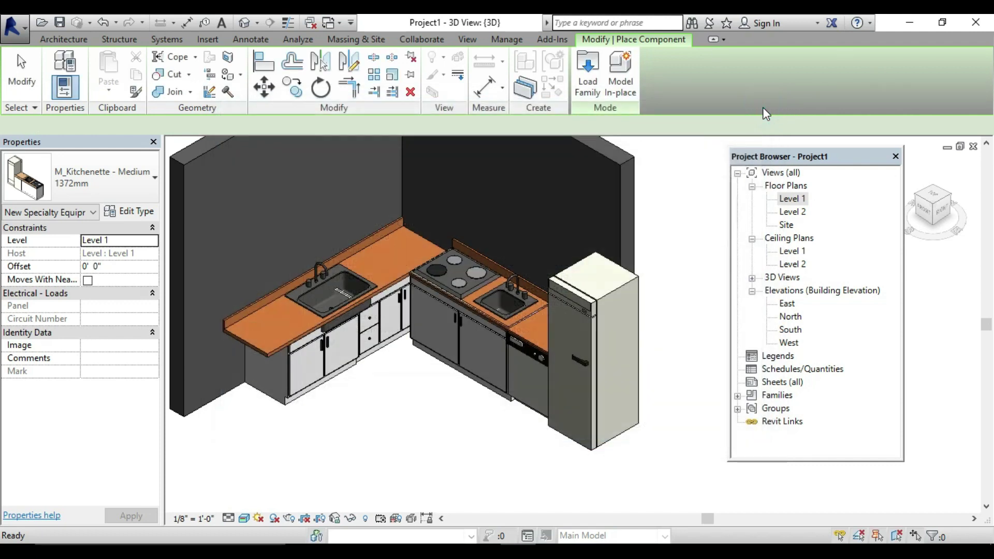